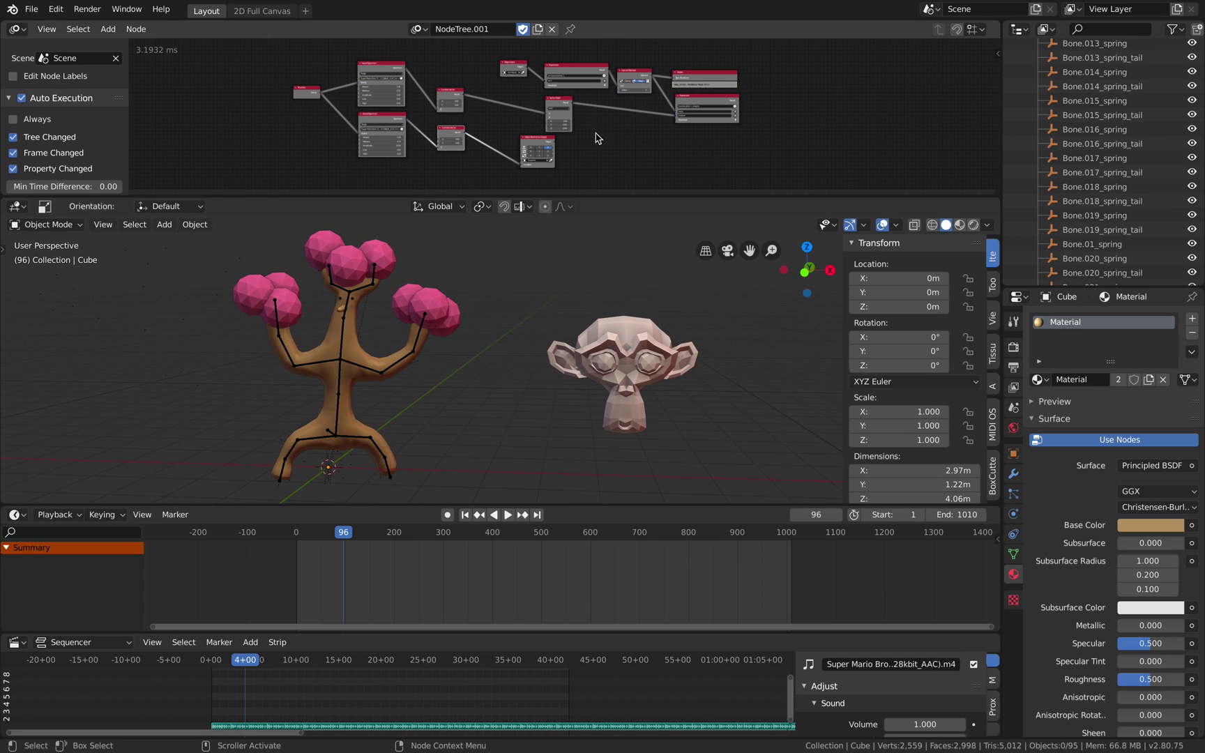
- Play the tree and monkey animation from the first frame for a few seconds, and pause it
left_click_drag(624, 196, 624, 225)
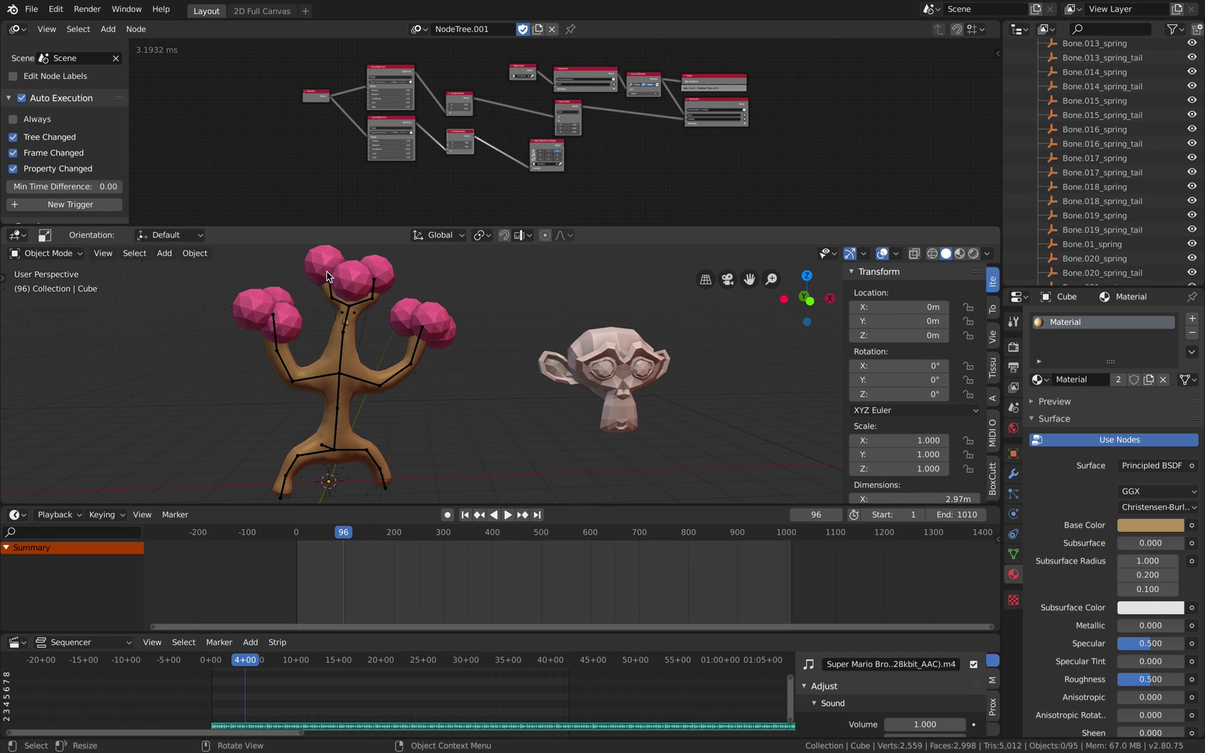
scroll(272, 433, "down", 1)
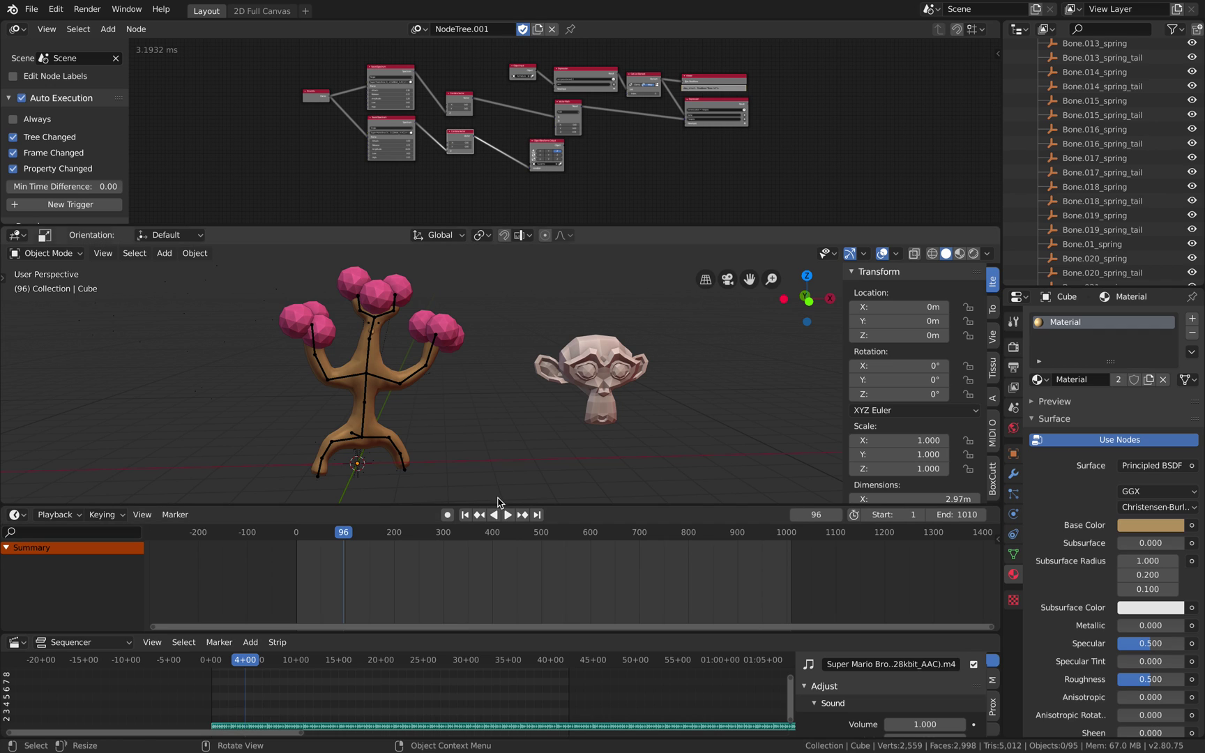
left_click(465, 515)
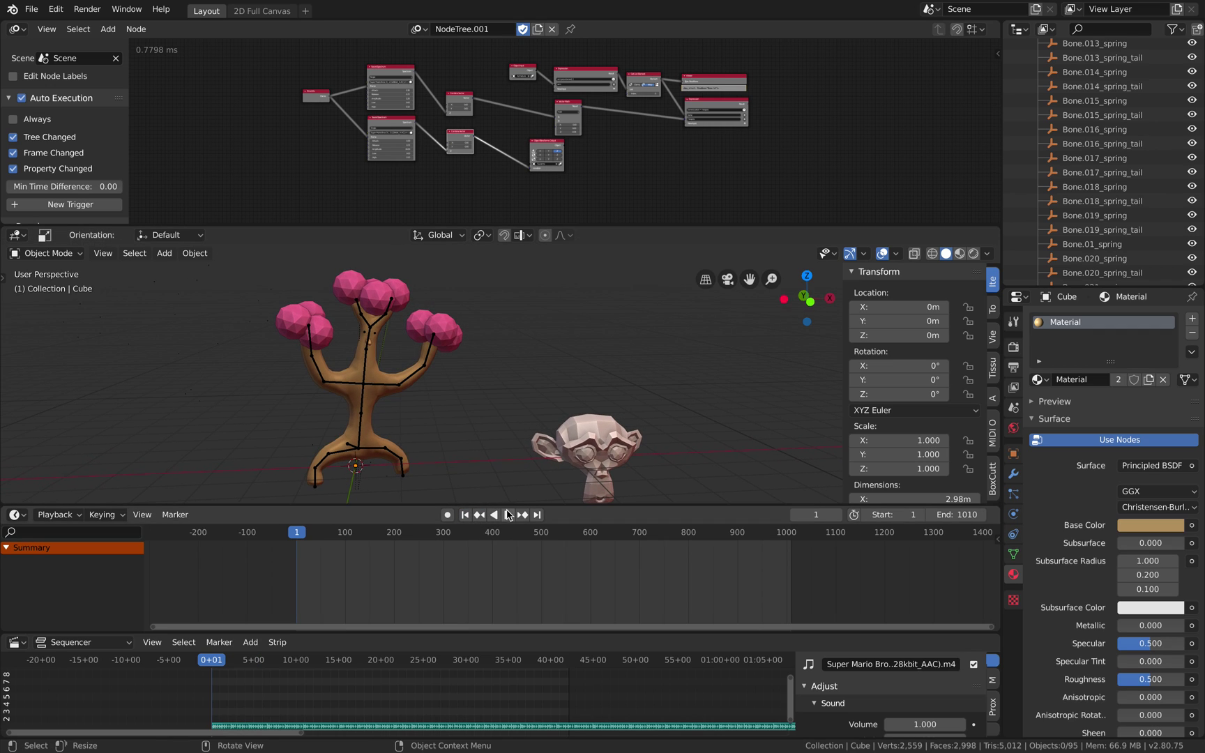
left_click(506, 515)
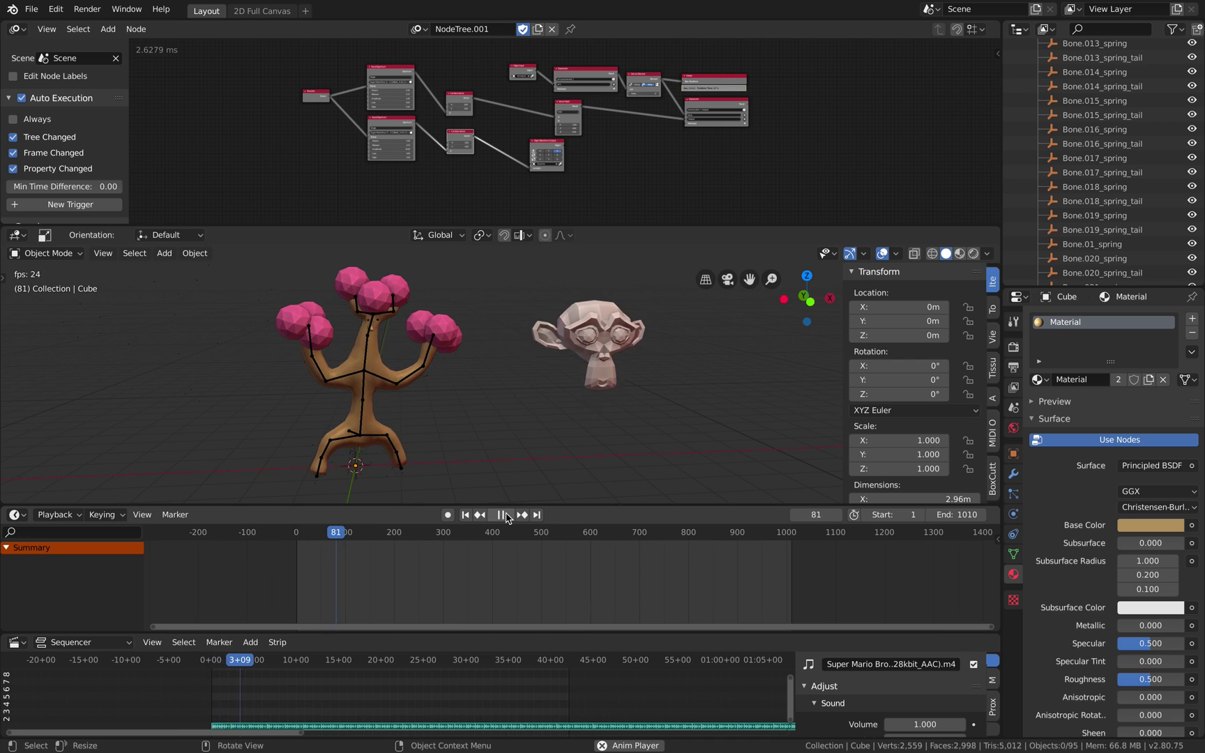
left_click(501, 515)
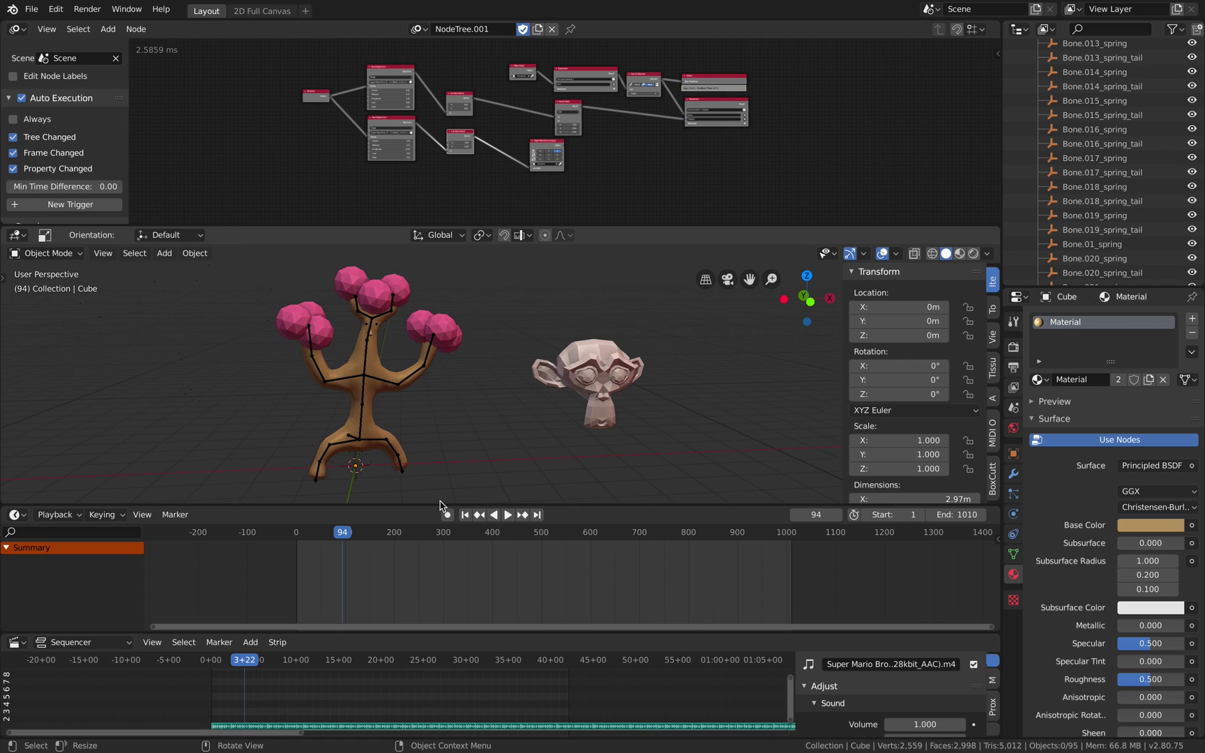
left_click_drag(444, 504, 444, 508)
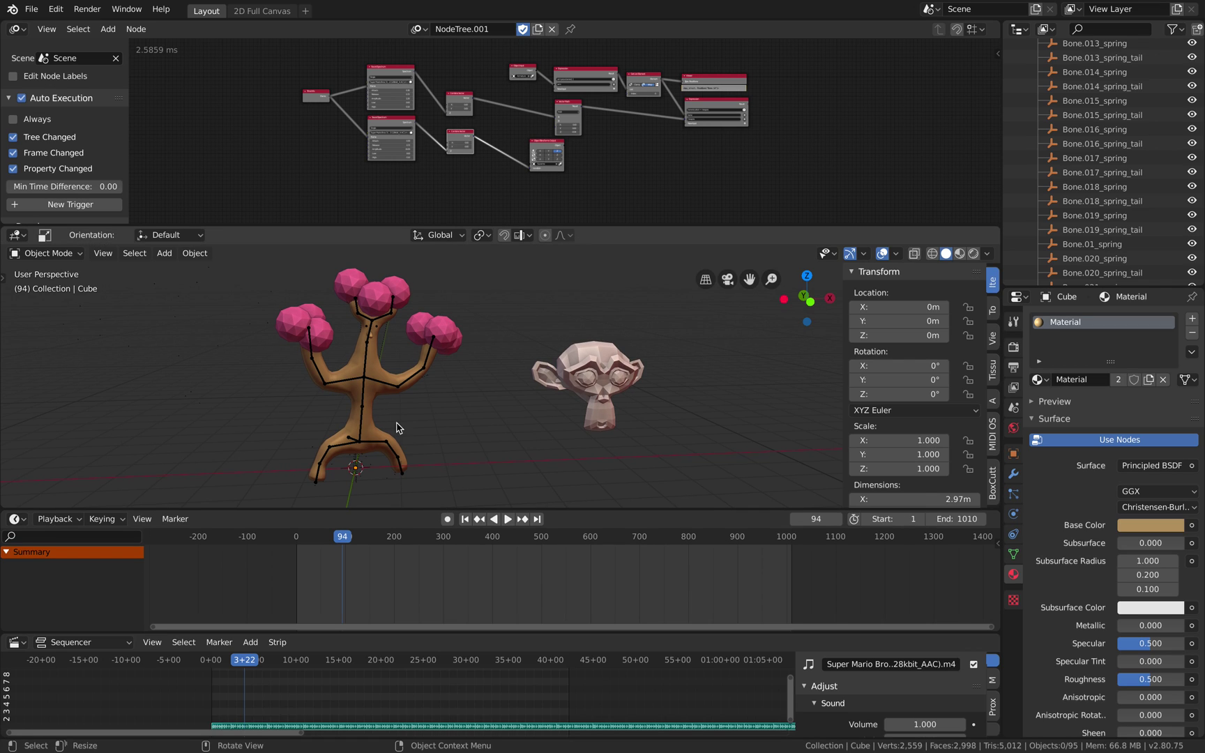
- Select the tree's armature and switch it to Pose Mode
left_click(382, 385)
left_click(61, 254)
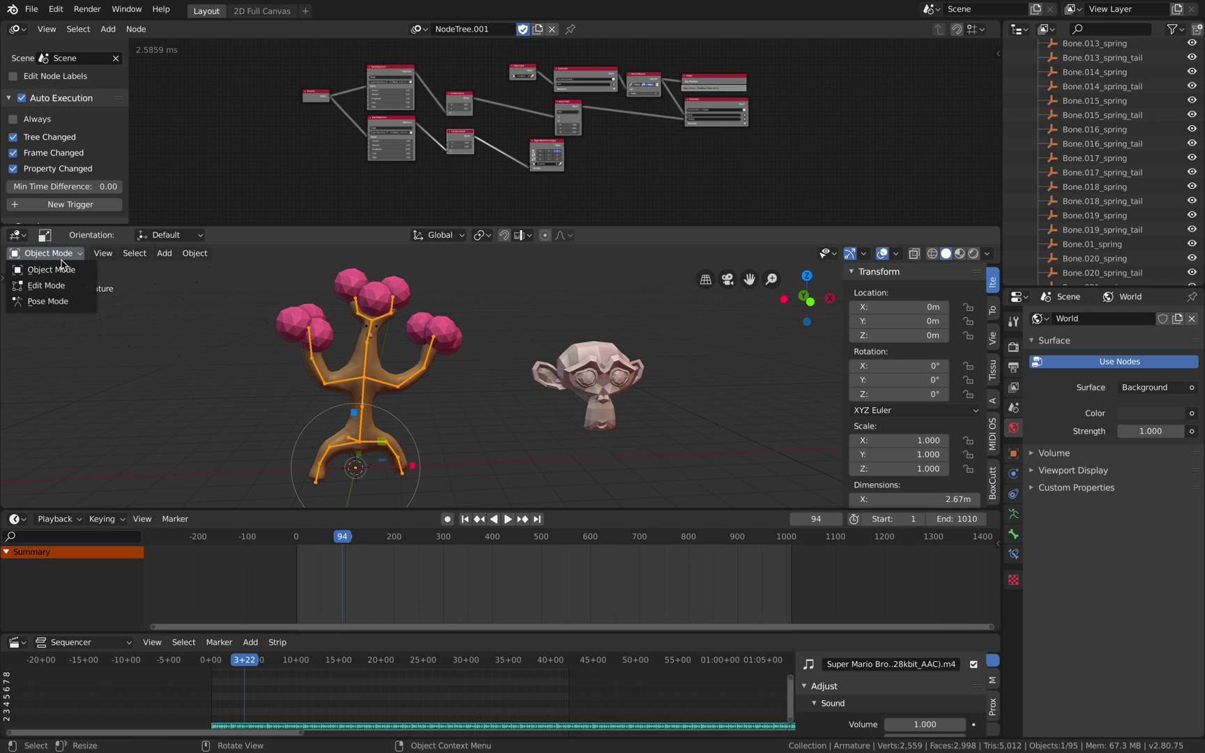
left_click(68, 297)
- Stop and restart the Spring Bones simulation in the active bone's properties
left_click(1015, 516)
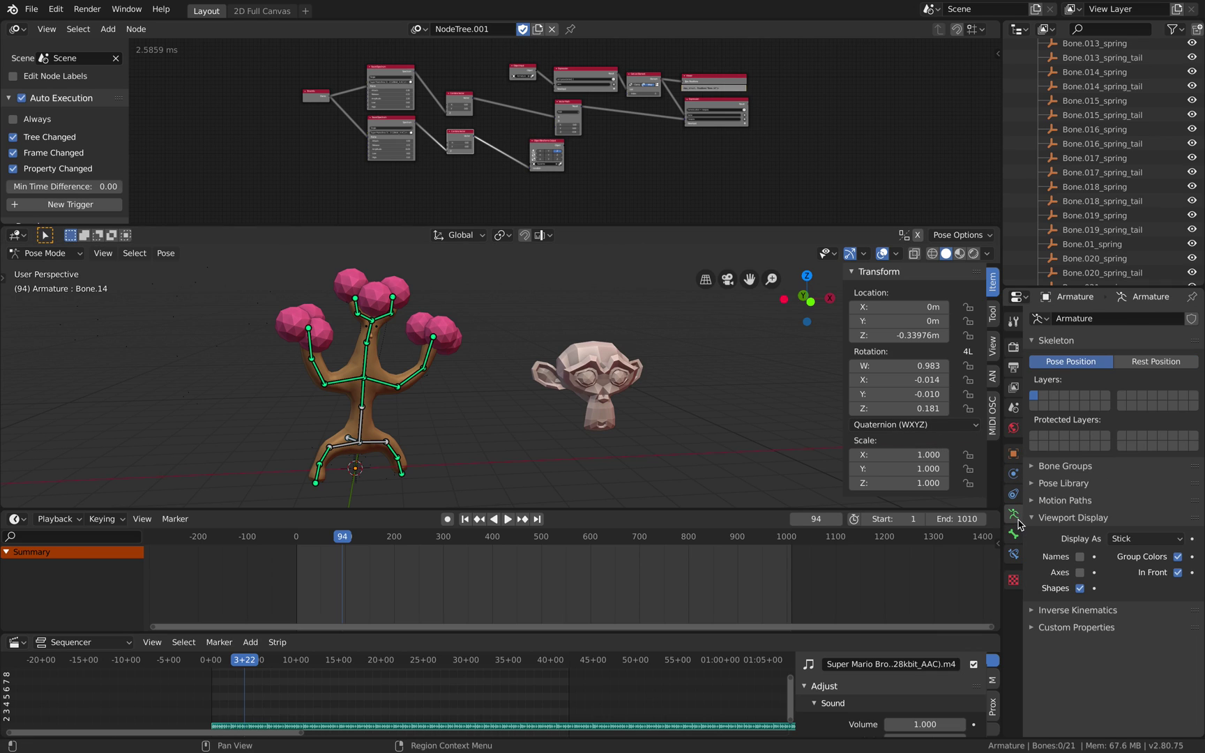
left_click(1015, 534)
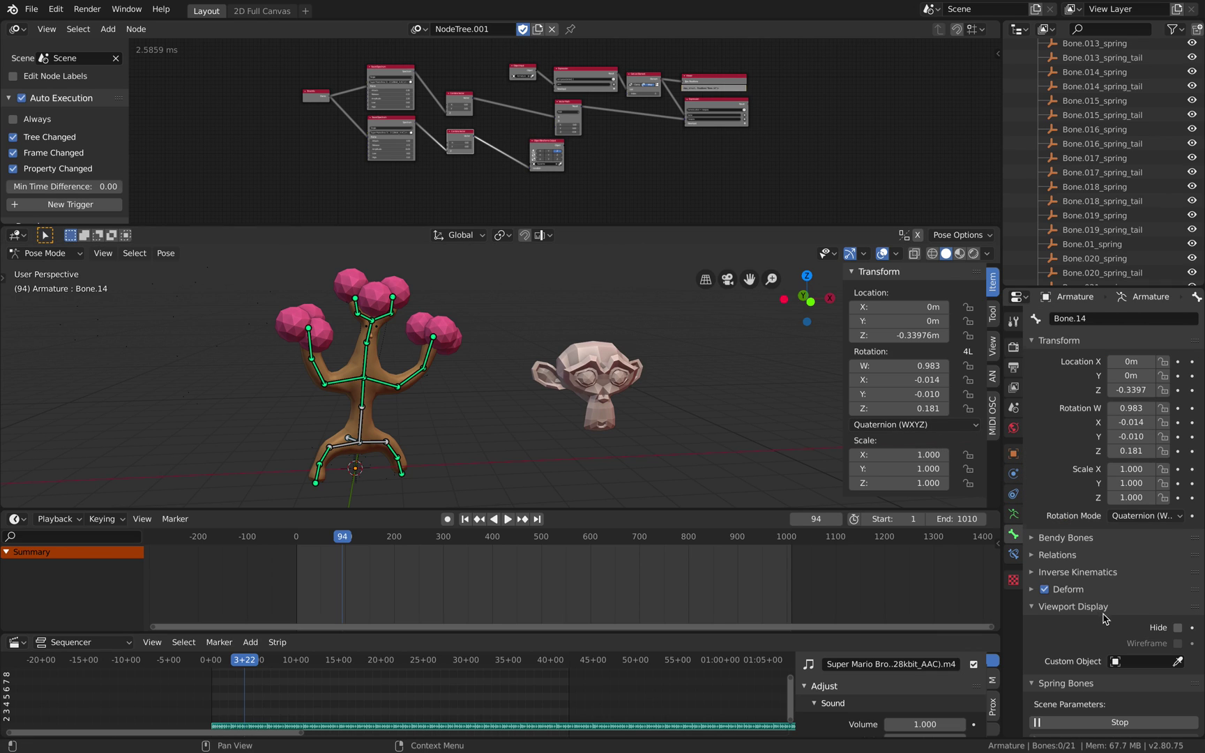
scroll(1088, 628, "down", 4)
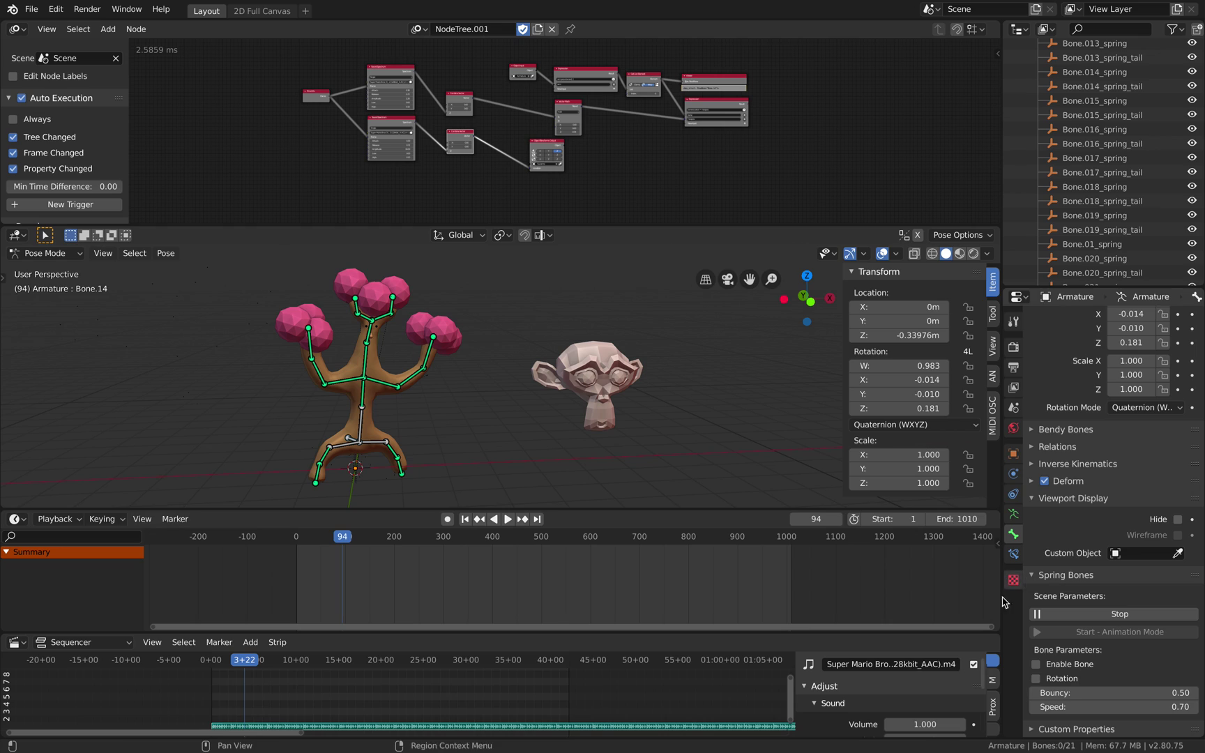
left_click(1117, 618)
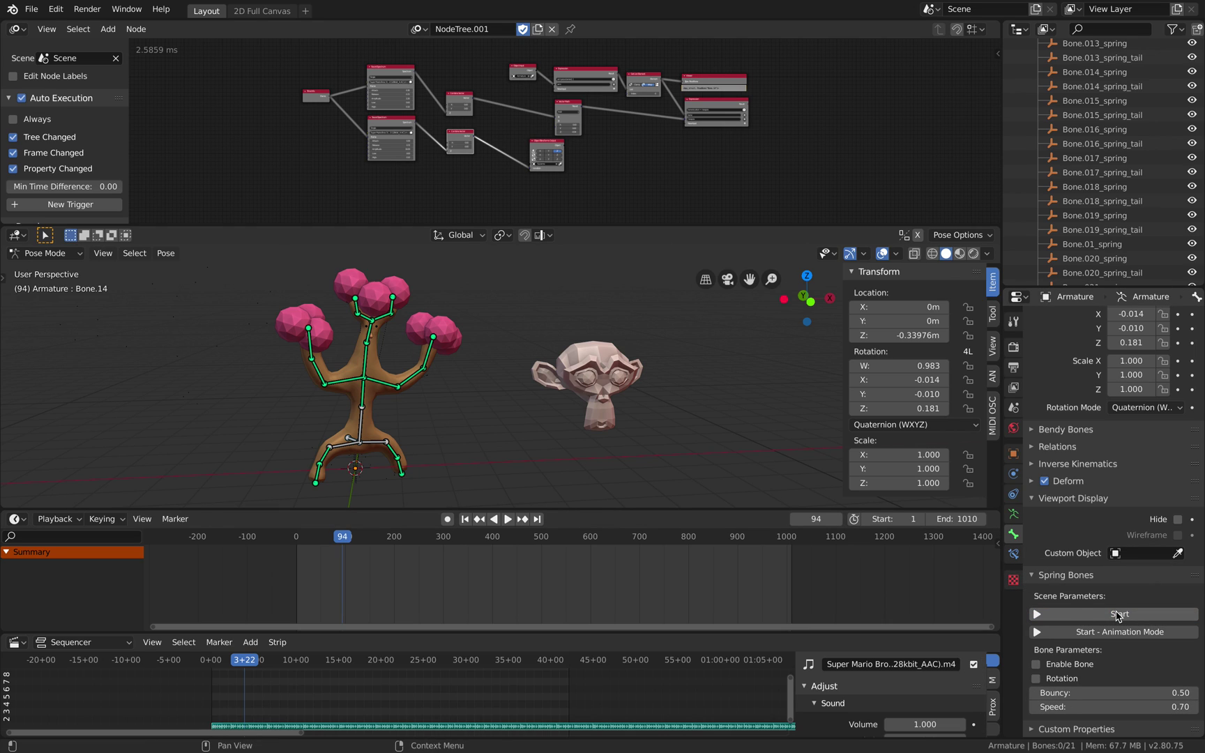
left_click(1117, 615)
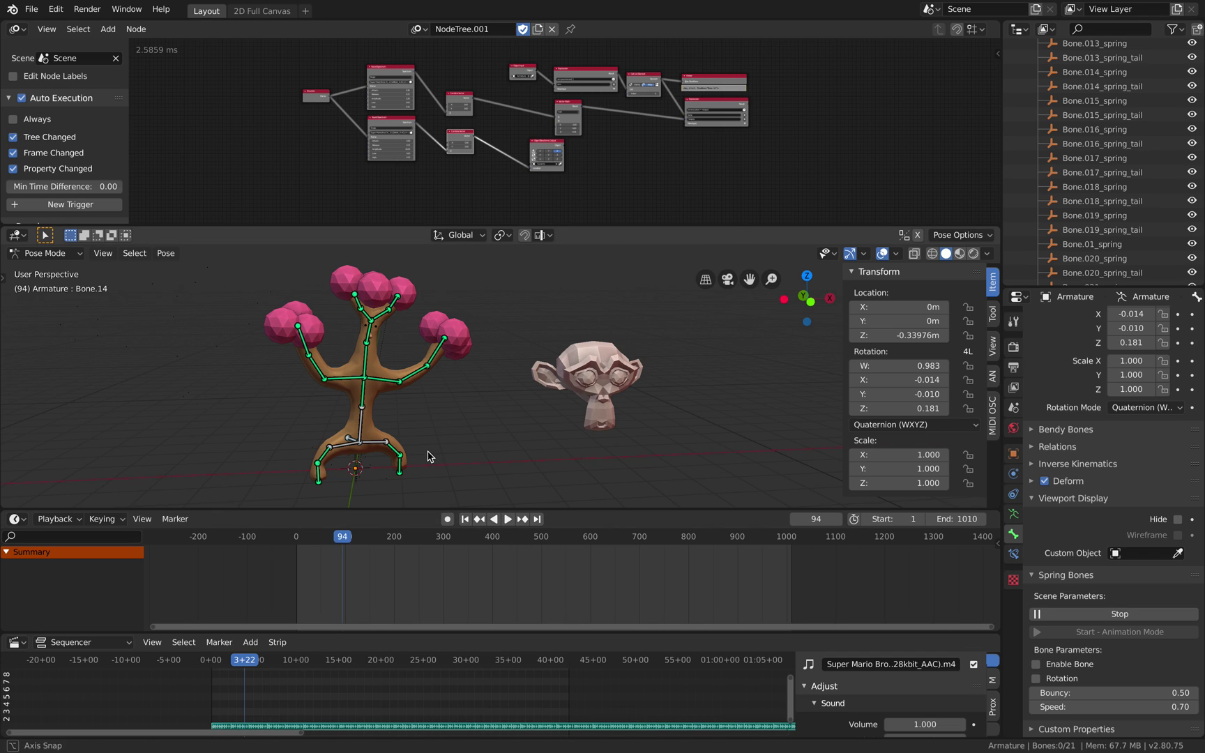
- Enlarge the 3D viewport and play the animation from the first frame with the spring simulation running
left_click_drag(496, 224, 496, 186)
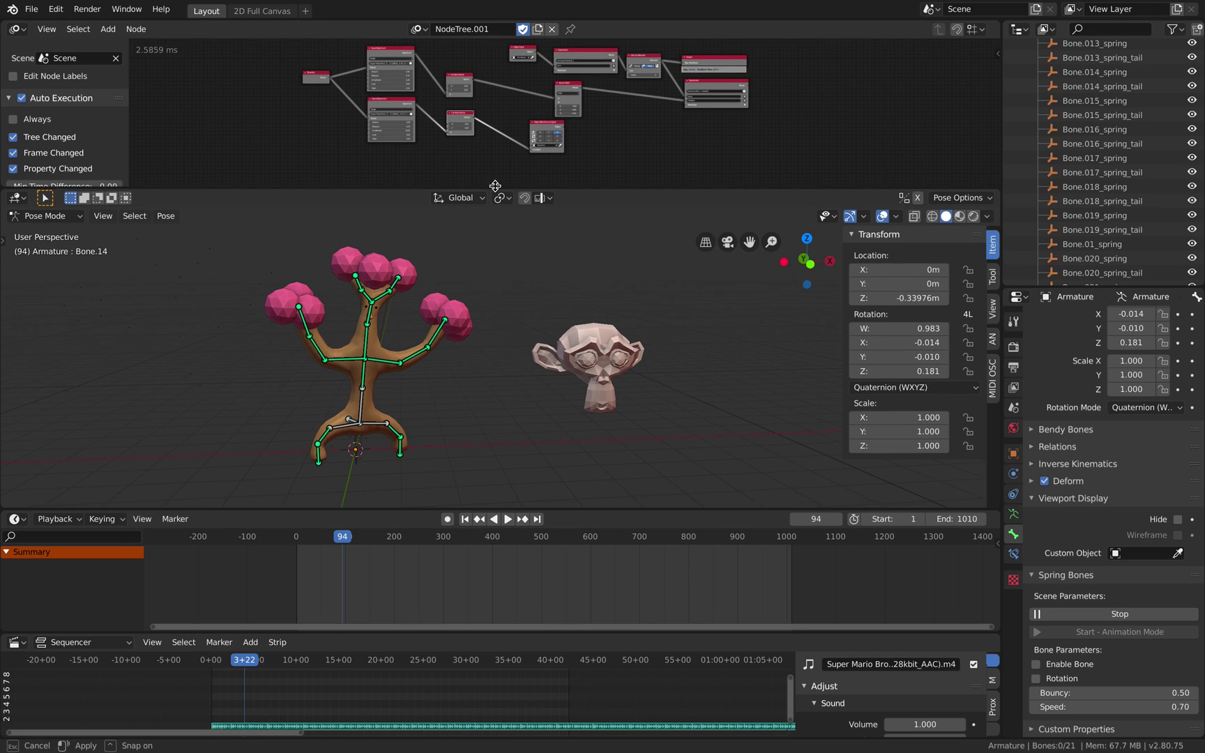
left_click_drag(462, 511, 461, 530)
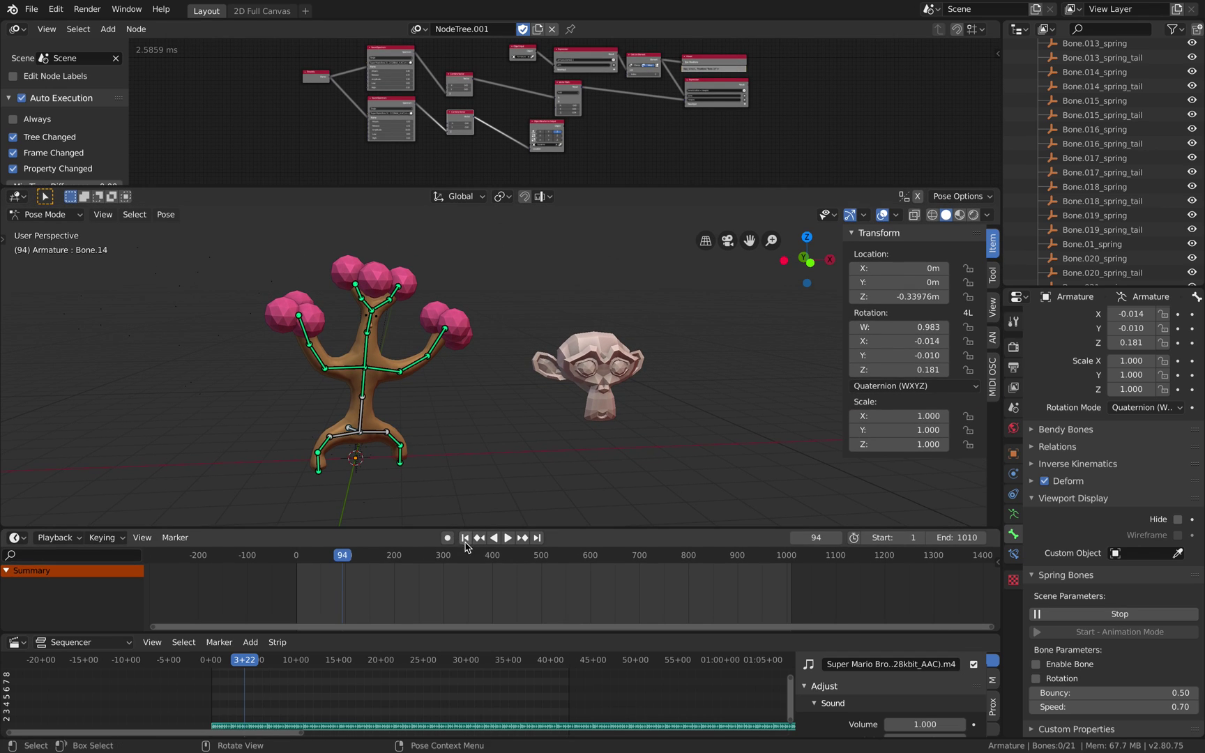
left_click(470, 538)
left_click(503, 538)
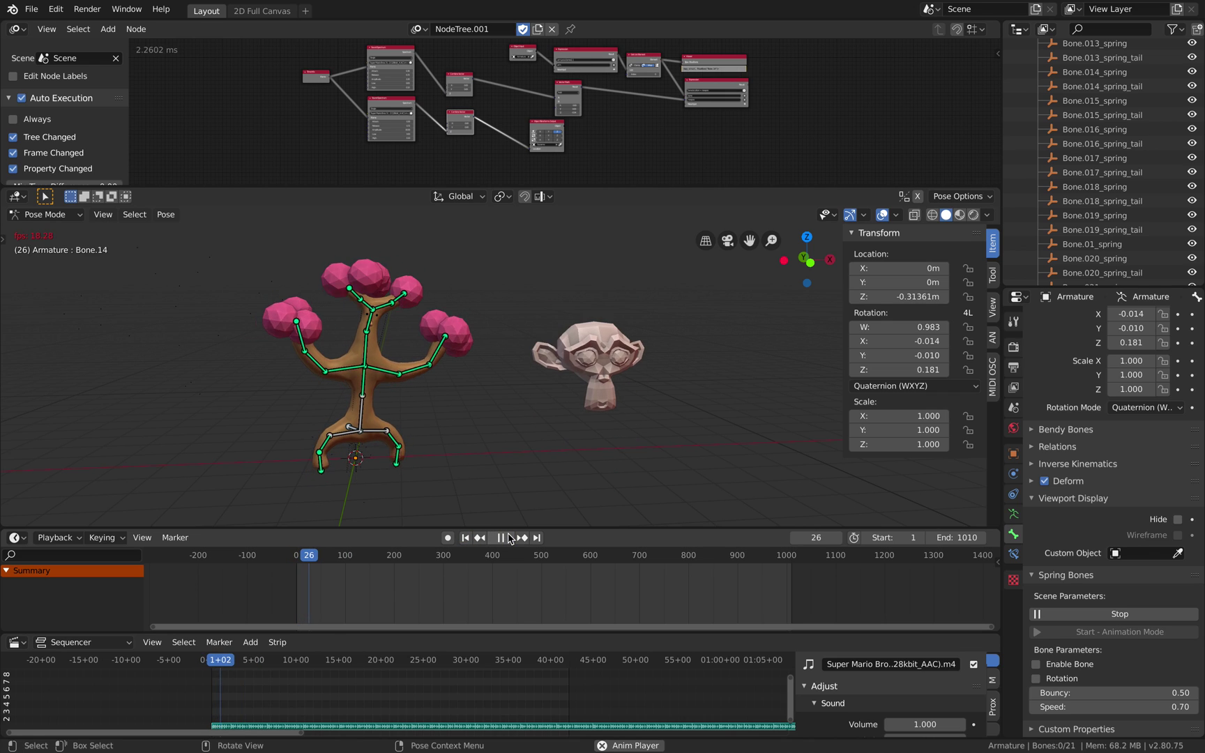
- Hide the viewport overlays to watch the tree without its bones, and pause playback at frame 324
left_click(959, 217)
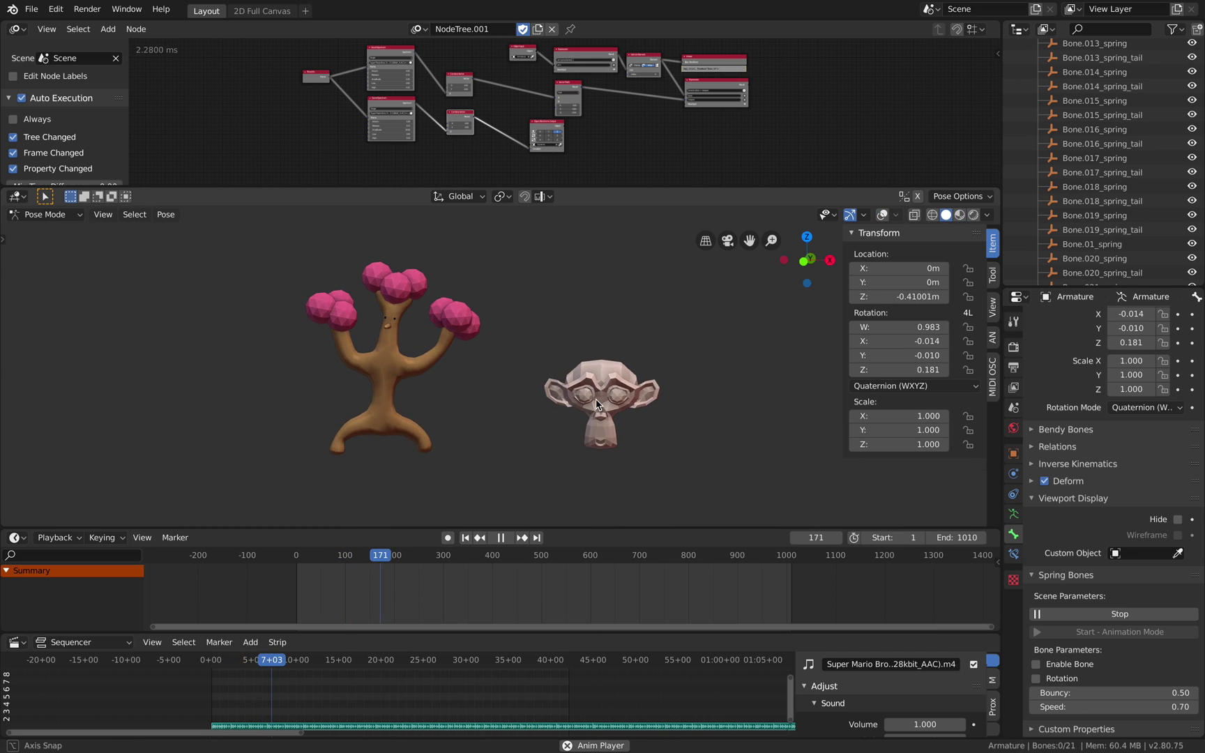
left_click(914, 217)
left_click(914, 215)
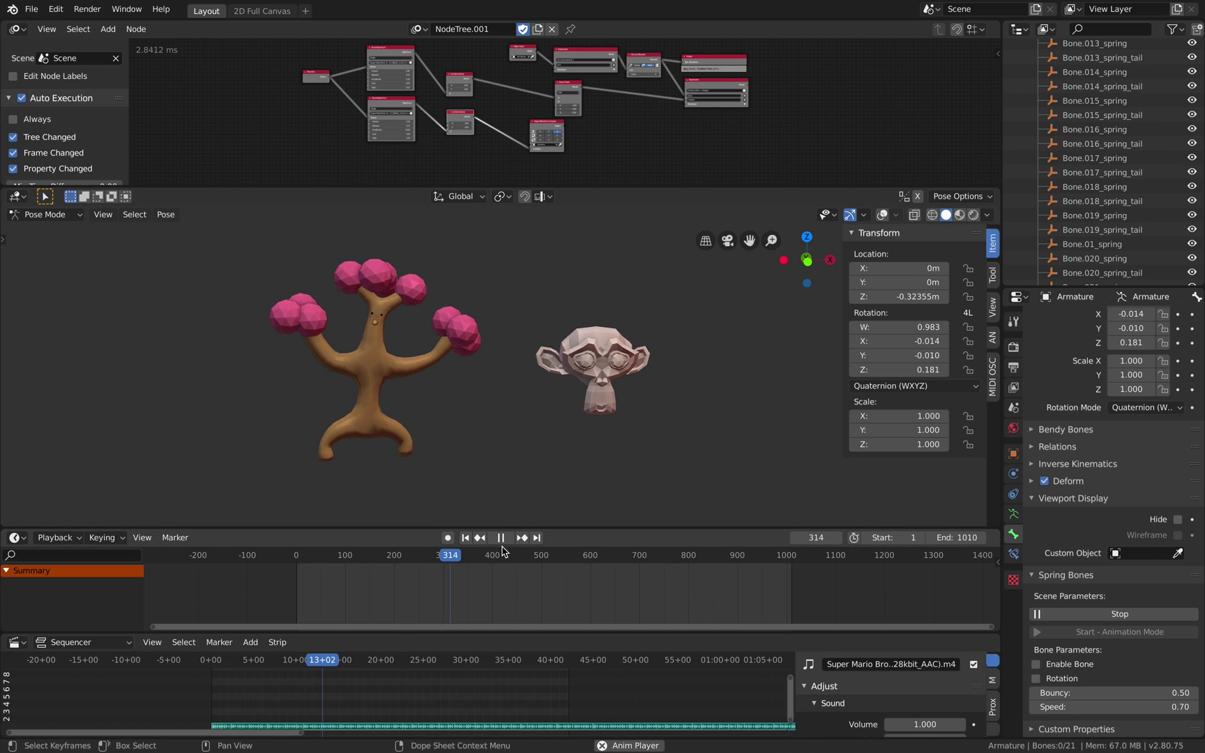
middle_click_drag(500, 418, 501, 392)
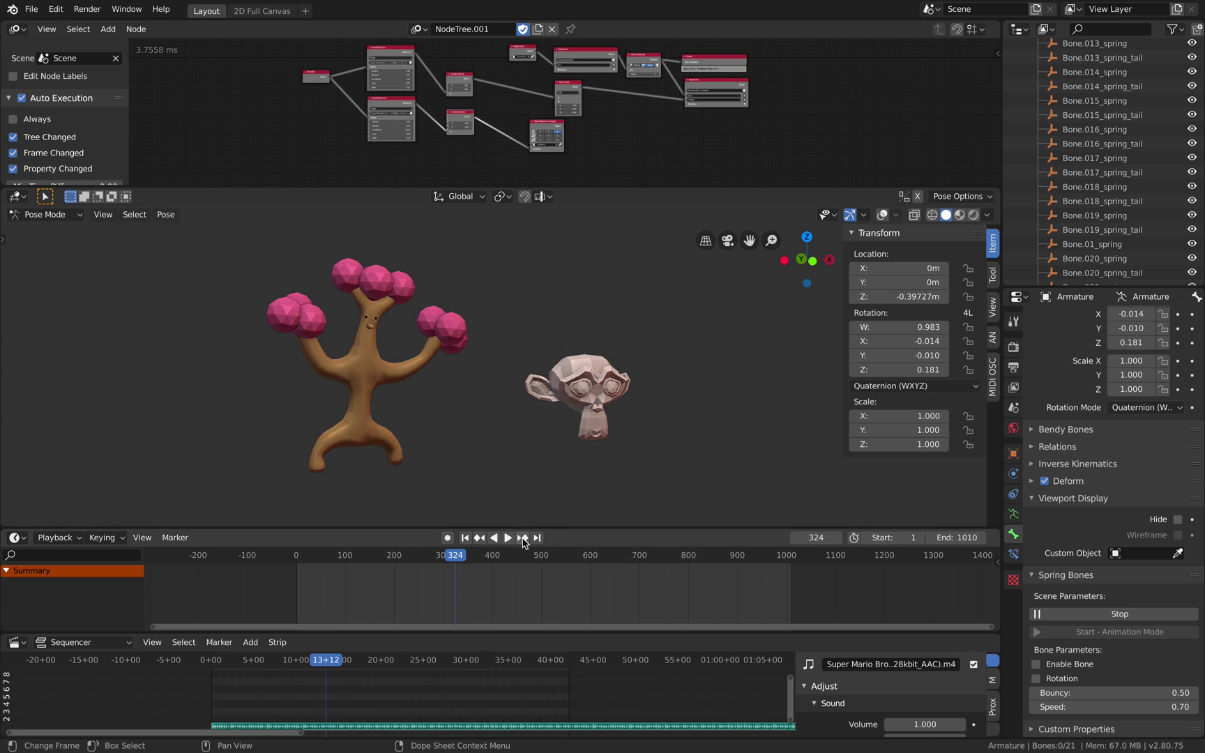
middle_click_drag(390, 342, 409, 367)
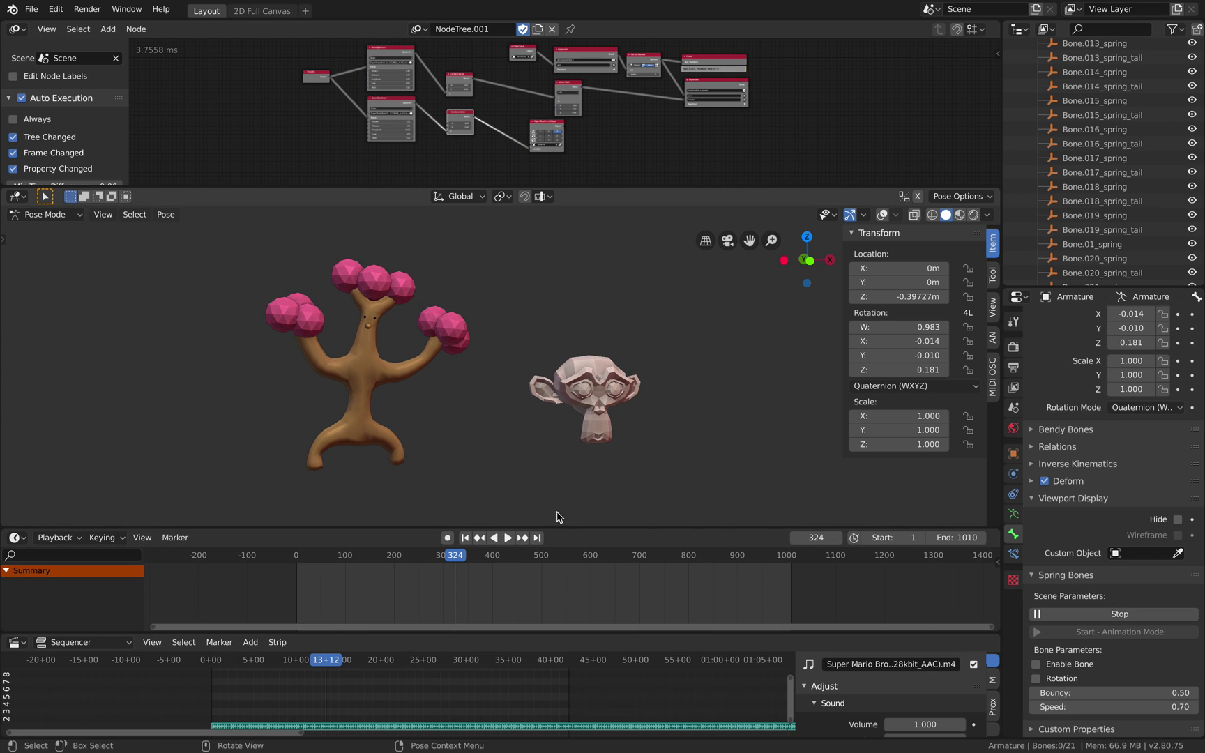
- Enlarge the node editor and examine the complete node tree from the Time Info node to the output nodes
left_click_drag(568, 529, 567, 533)
scroll(391, 696, "up", 1)
scroll(390, 696, "down", 2)
middle_click_drag(377, 696, 362, 672, "ctrl")
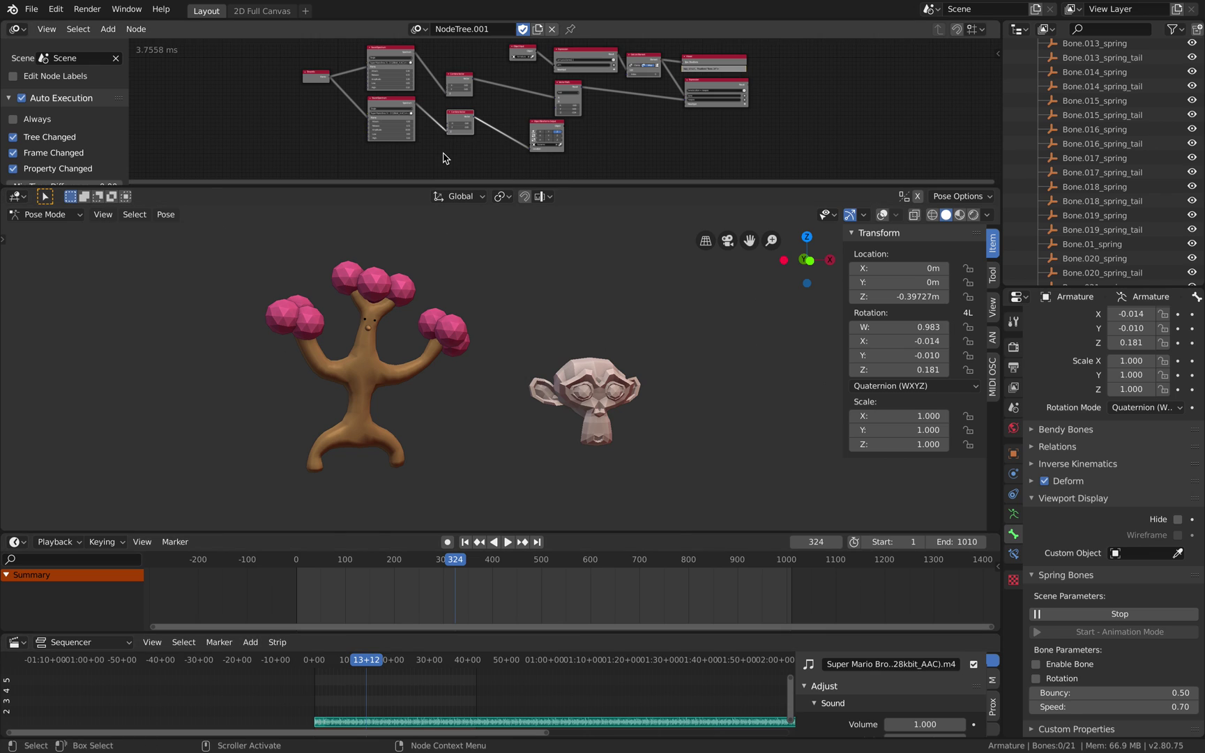
left_click_drag(472, 185, 472, 315)
scroll(473, 269, "up", 4)
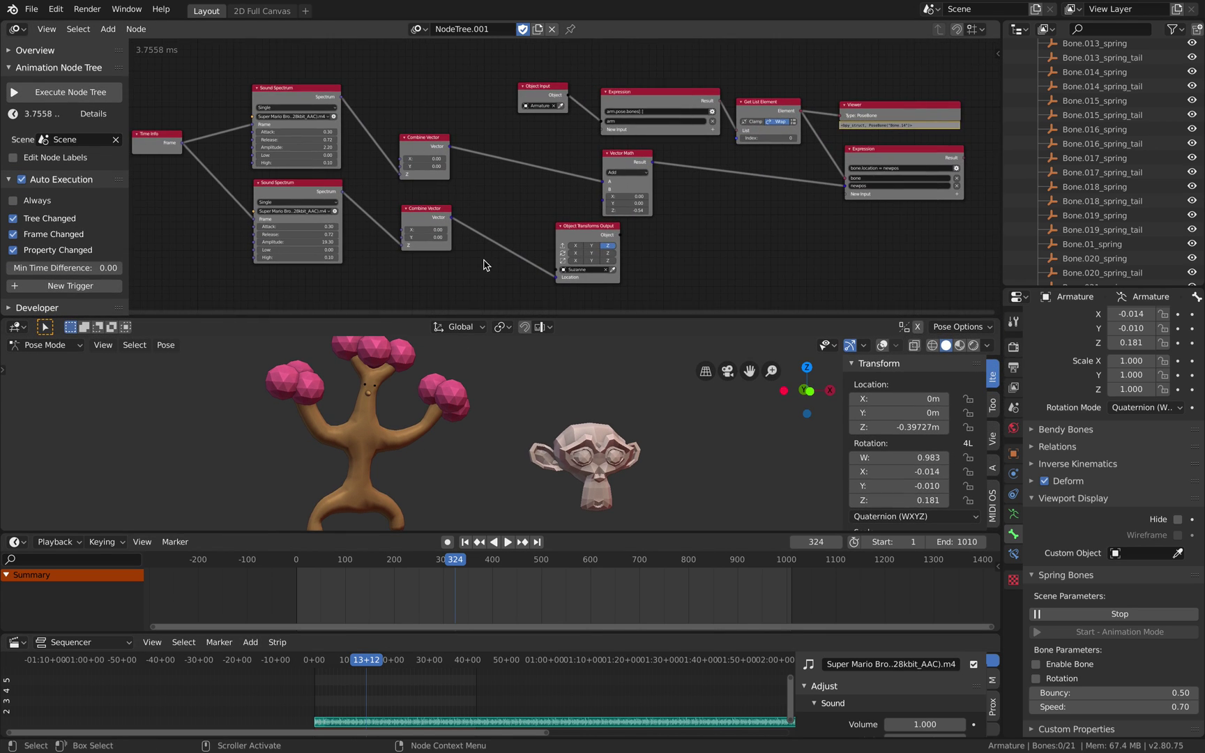
scroll(496, 255, "down", 2)
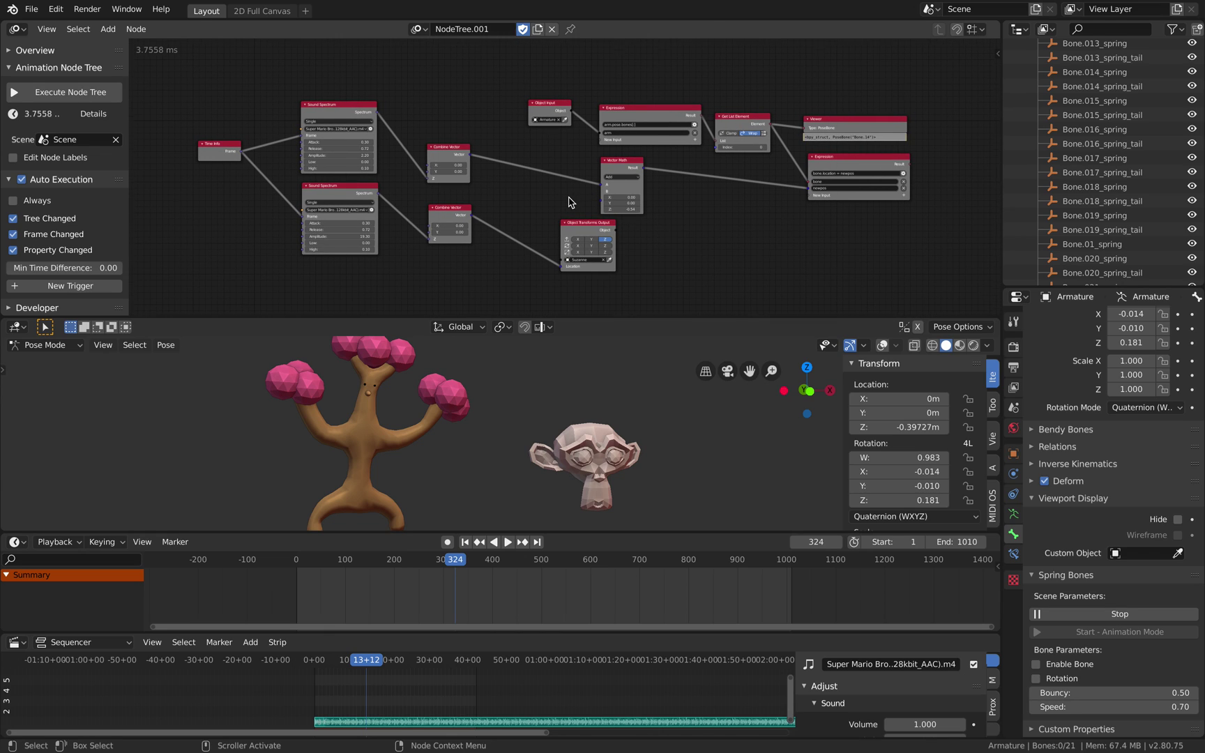
scroll(558, 196, "up", 1)
scroll(564, 188, "up", 1)
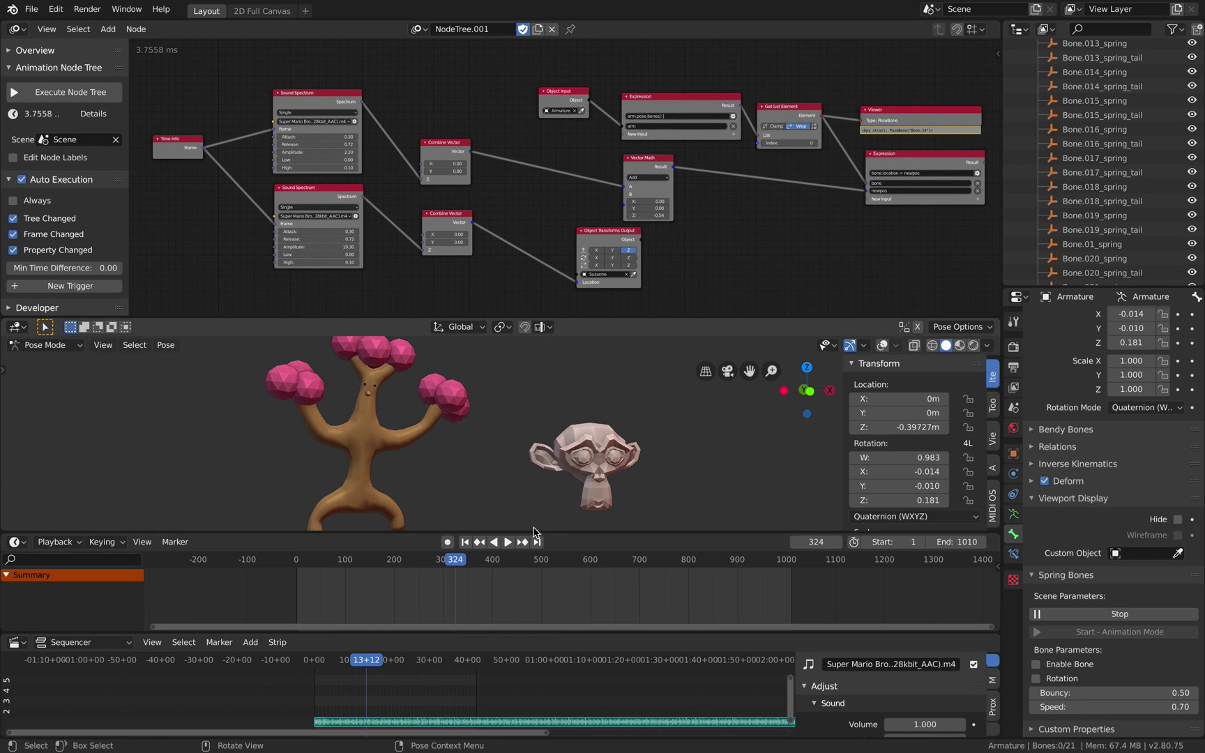
- Move the playhead to frame 250
key("Escape")
left_click_drag(324, 664, 354, 606)
- Reposition the two Sound Spectrum nodes and the Time Info node slightly in the node tree
scroll(425, 195, "up", 2)
middle_click_drag(380, 167, 499, 159)
scroll(495, 156, "up", 1)
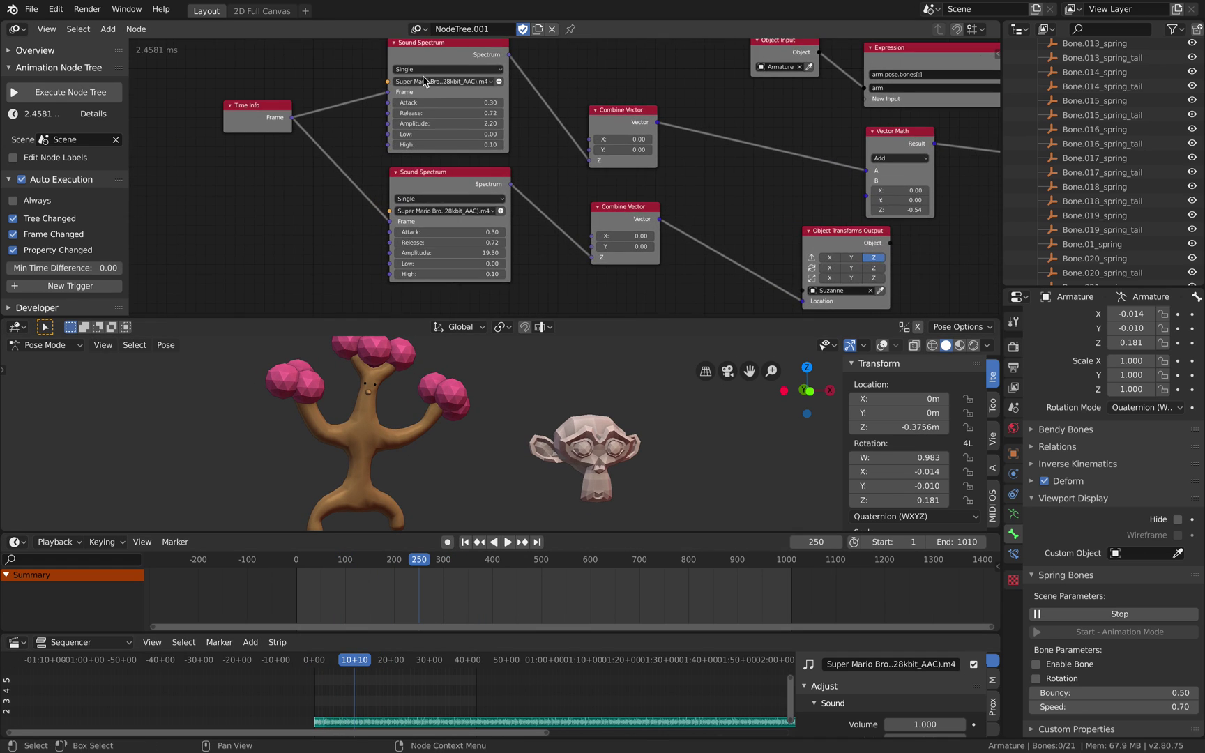
middle_click_drag(423, 83, 434, 107)
left_click_drag(430, 67, 408, 60)
left_click_drag(433, 198, 414, 191)
left_click_drag(278, 136, 258, 158)
left_click(417, 188)
middle_click_drag(420, 188, 389, 185)
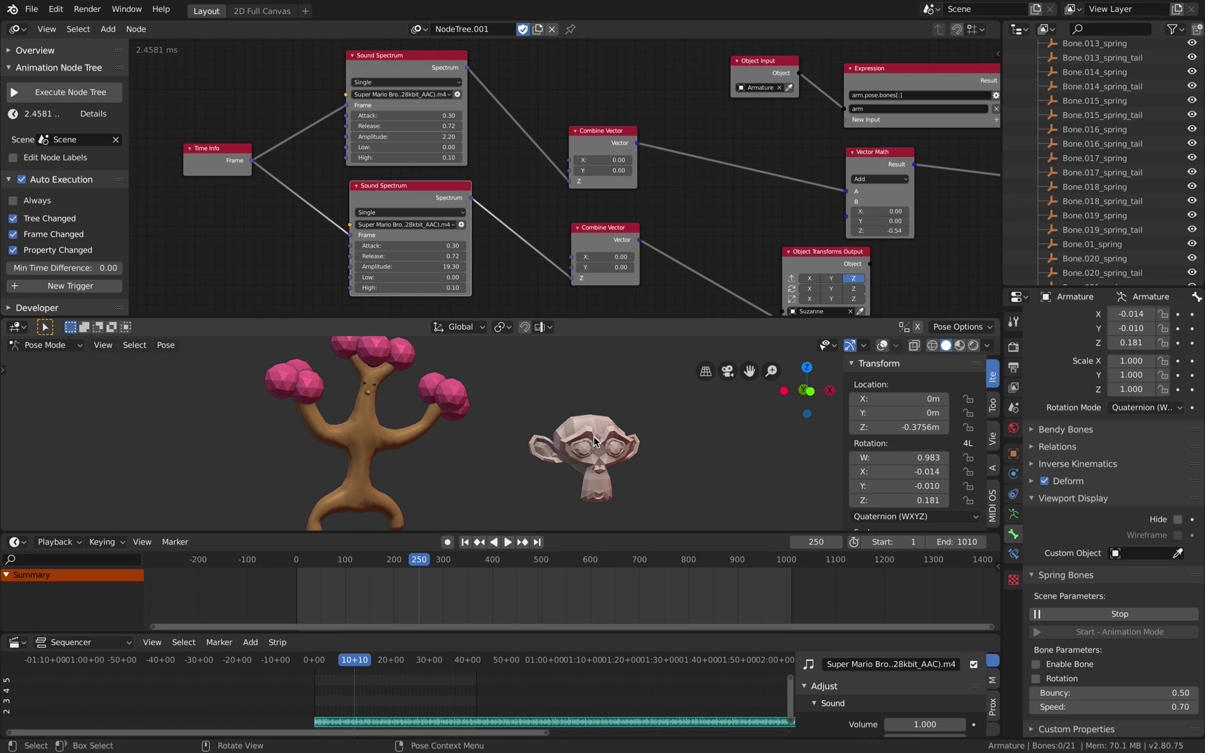
- Turn the viewport overlays back on and return the armature to Object Mode
right_click(593, 440)
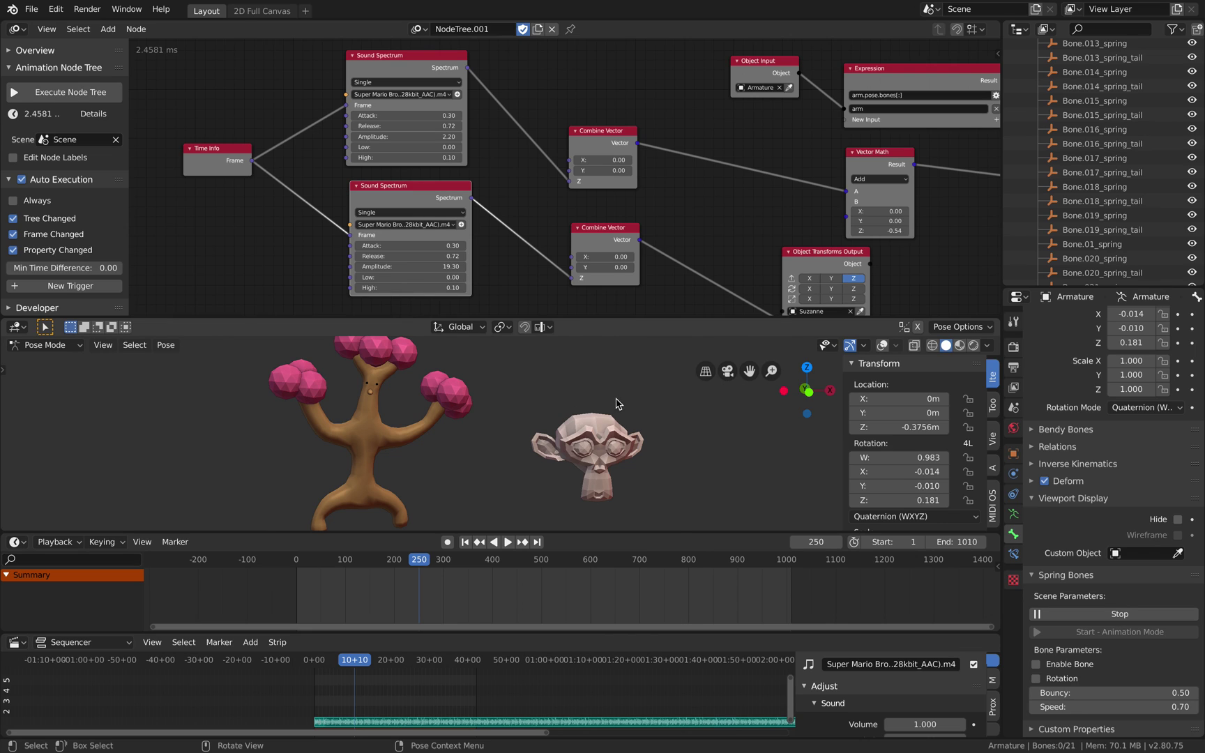
left_click(884, 346)
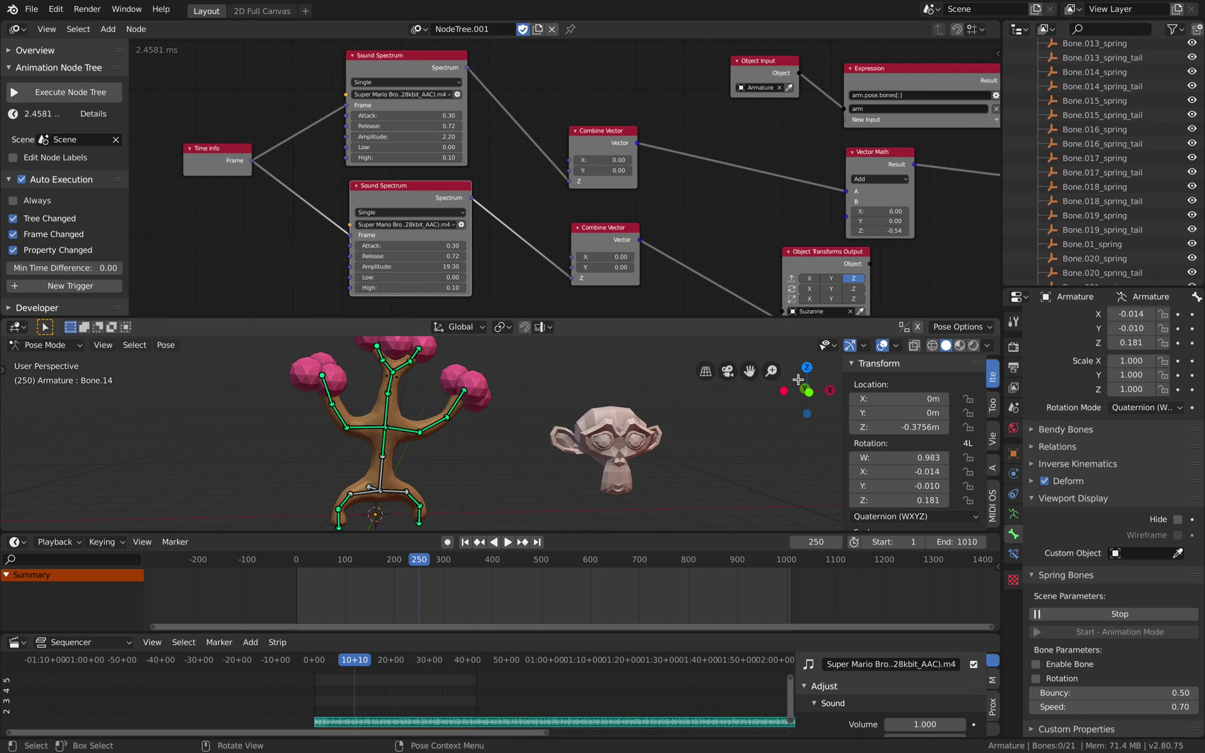
left_click(46, 345)
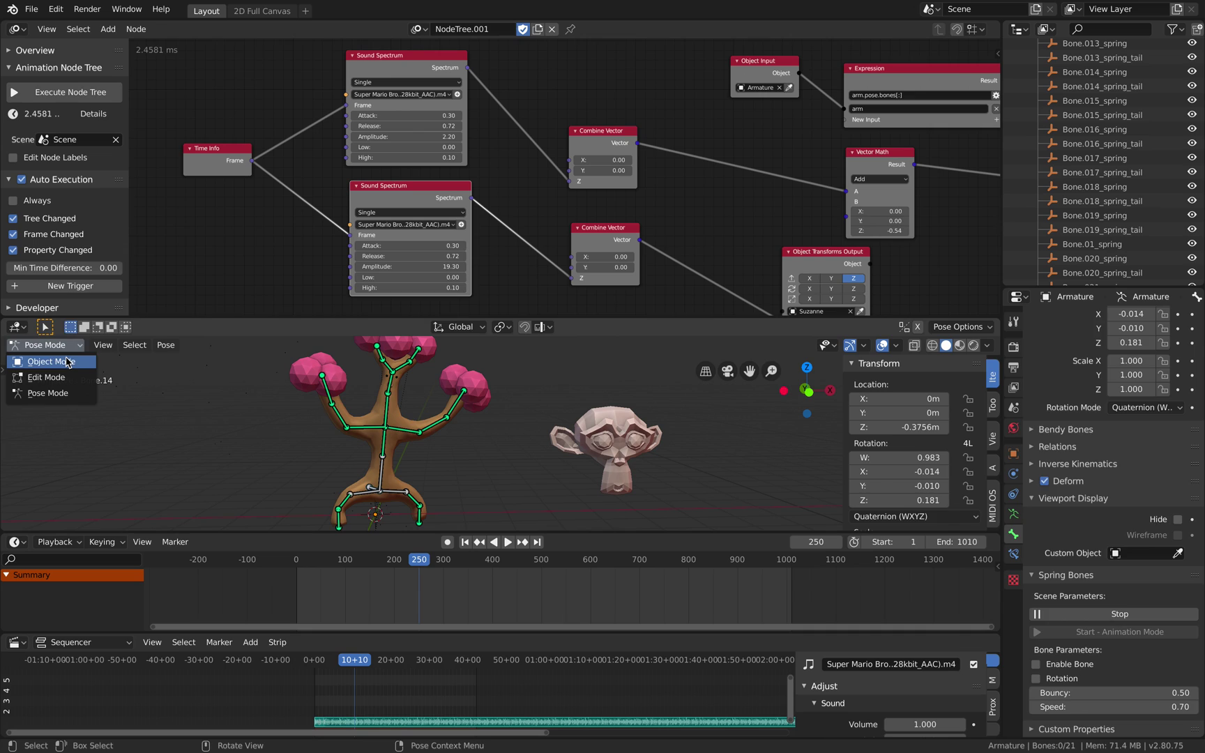
left_click(67, 361)
- Add a level 2 subdivision to the Suzanne monkey head and shade it smooth
left_click(598, 434)
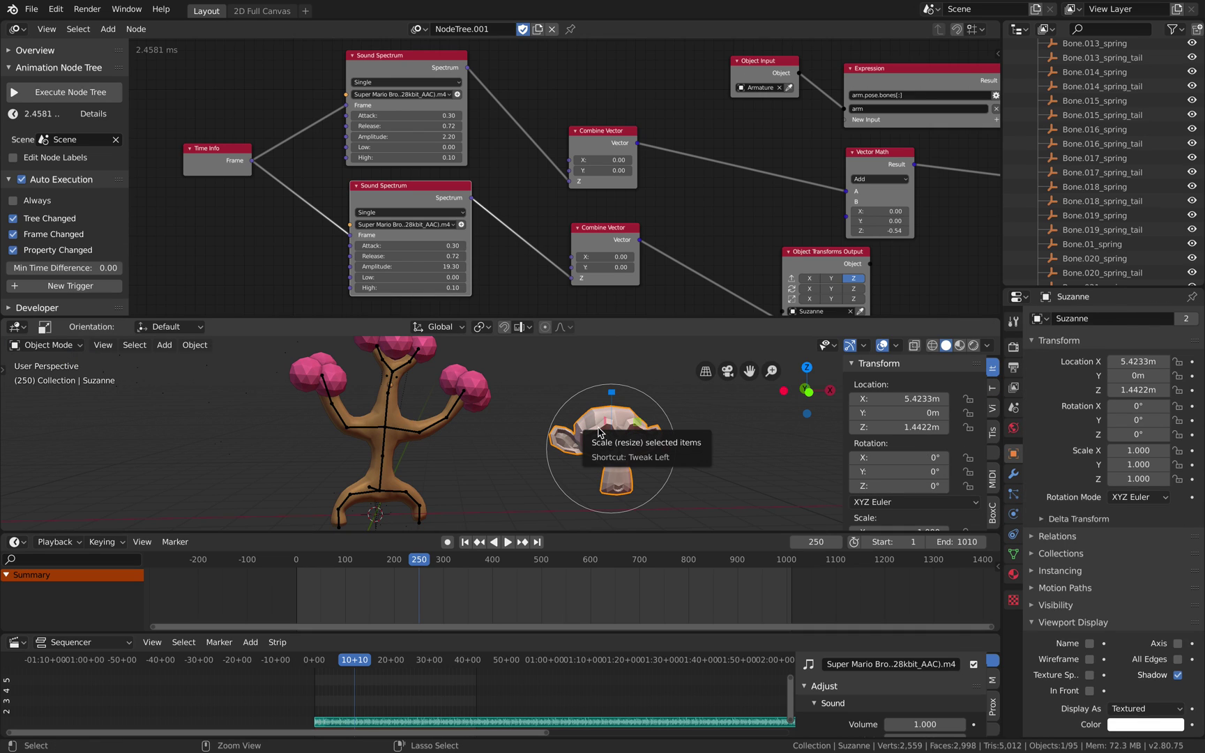
key("ctrl+2")
right_click(612, 428)
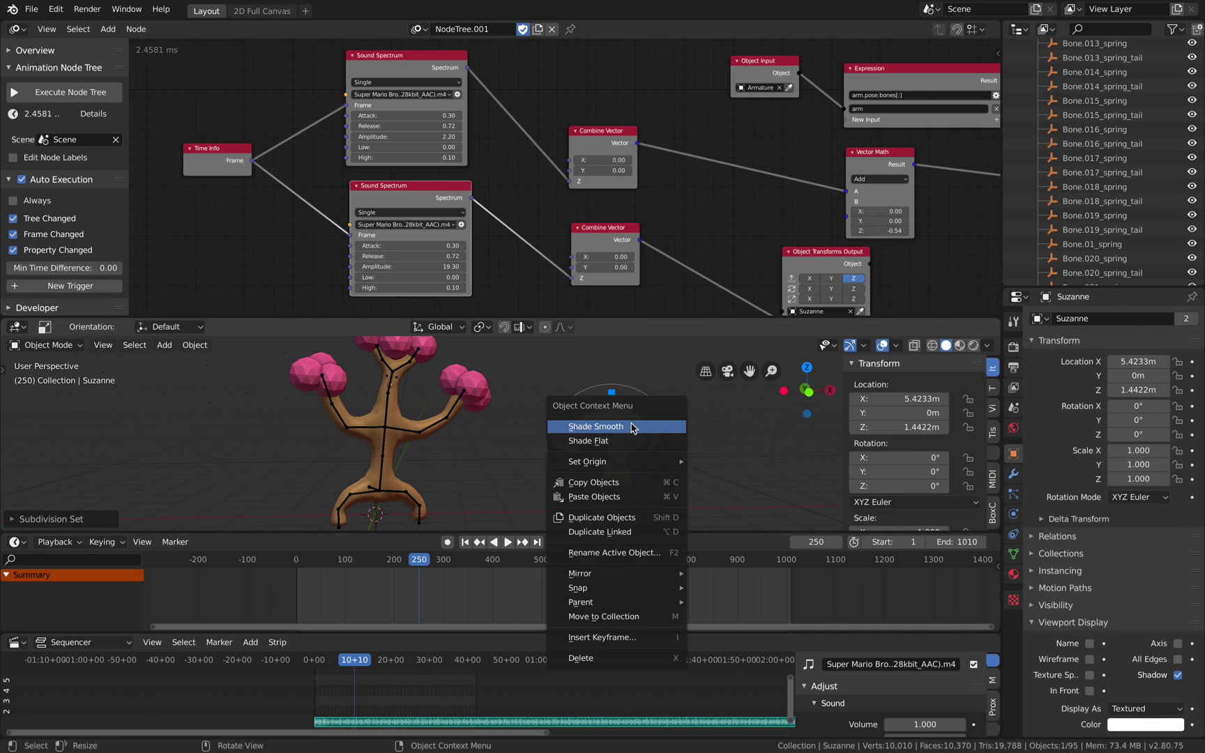
left_click(633, 427)
left_click(675, 431)
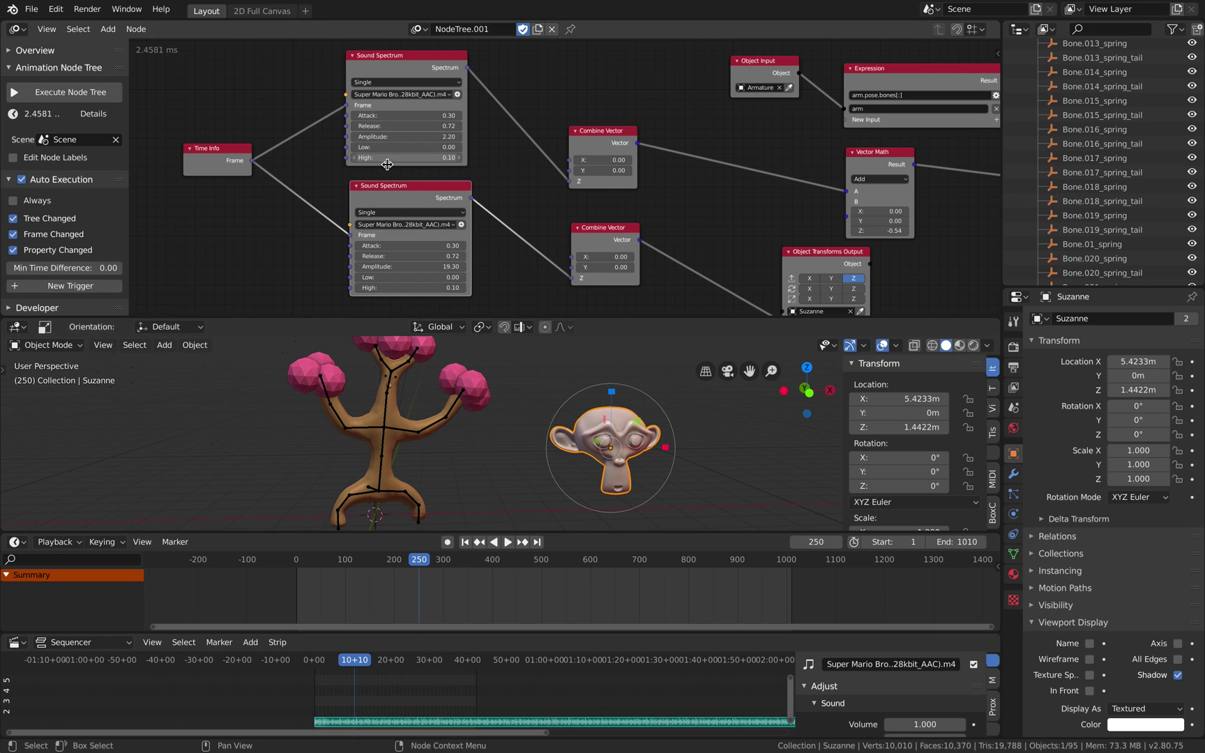
- Move both Sound Spectrum nodes closer to the Time Info node, aligned one above the other
left_click_drag(394, 187, 363, 197)
left_click_drag(397, 66, 366, 65)
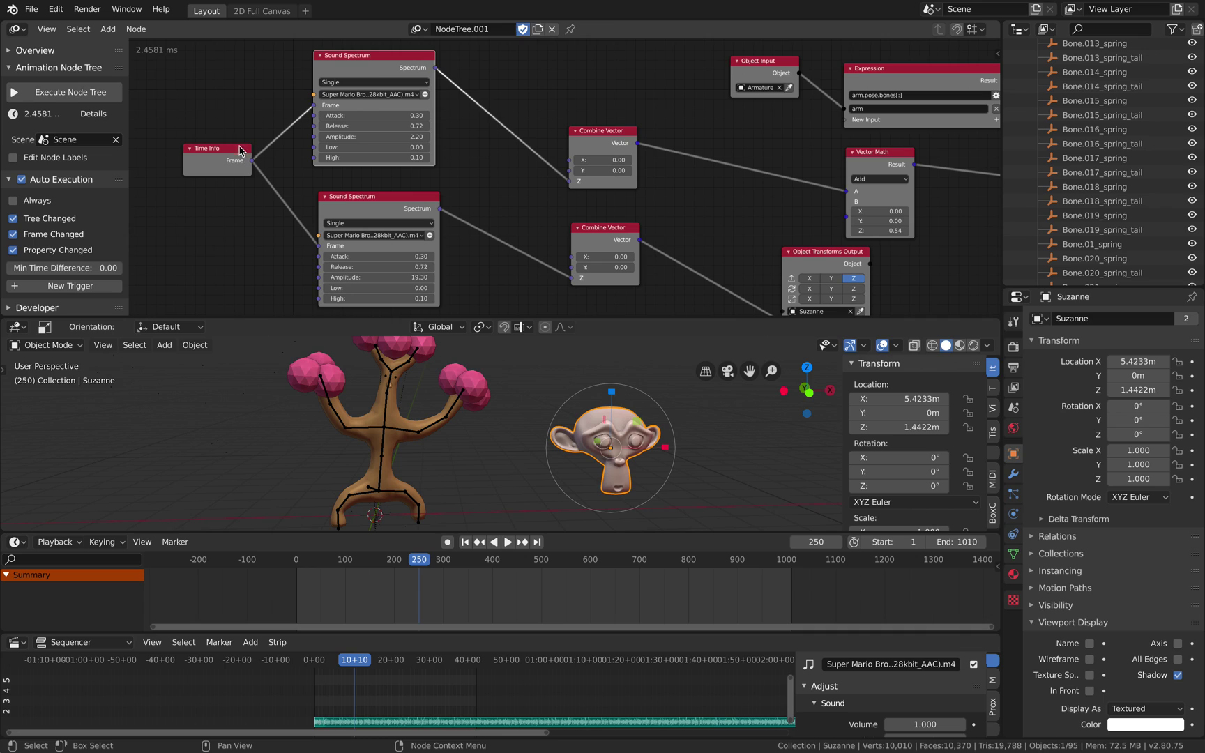
left_click_drag(239, 150, 241, 157)
left_click_drag(349, 67, 354, 70)
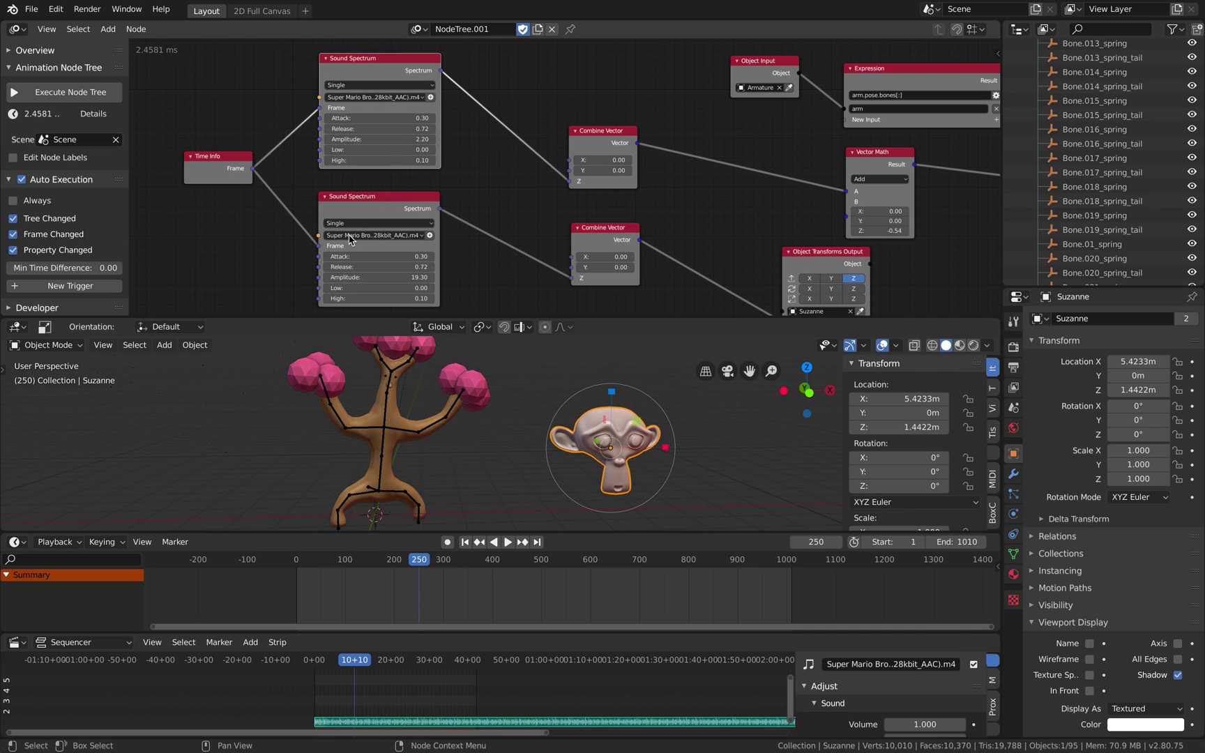
- Move the two Combine Vector nodes closer to the Sound Spectrum nodes that feed them
left_click_drag(606, 153, 538, 123)
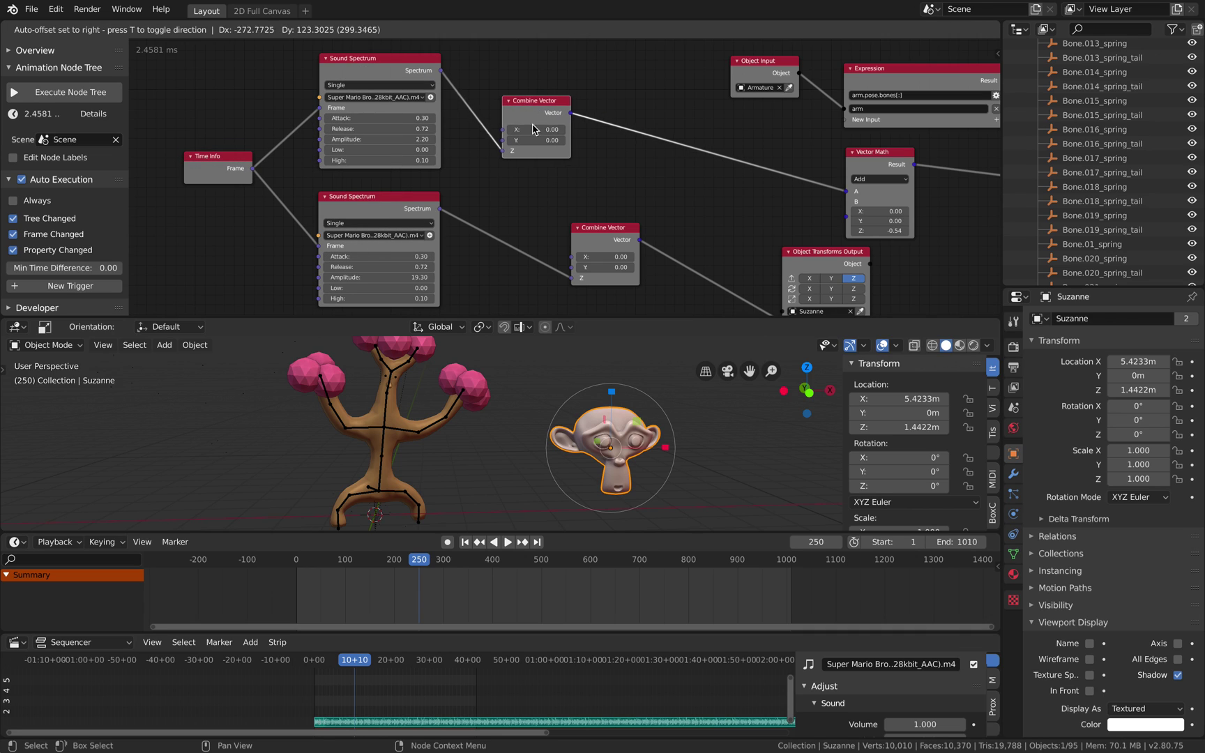
left_click_drag(593, 226, 527, 202)
scroll(380, 109, "up", 1)
scroll(380, 109, "up", 1)
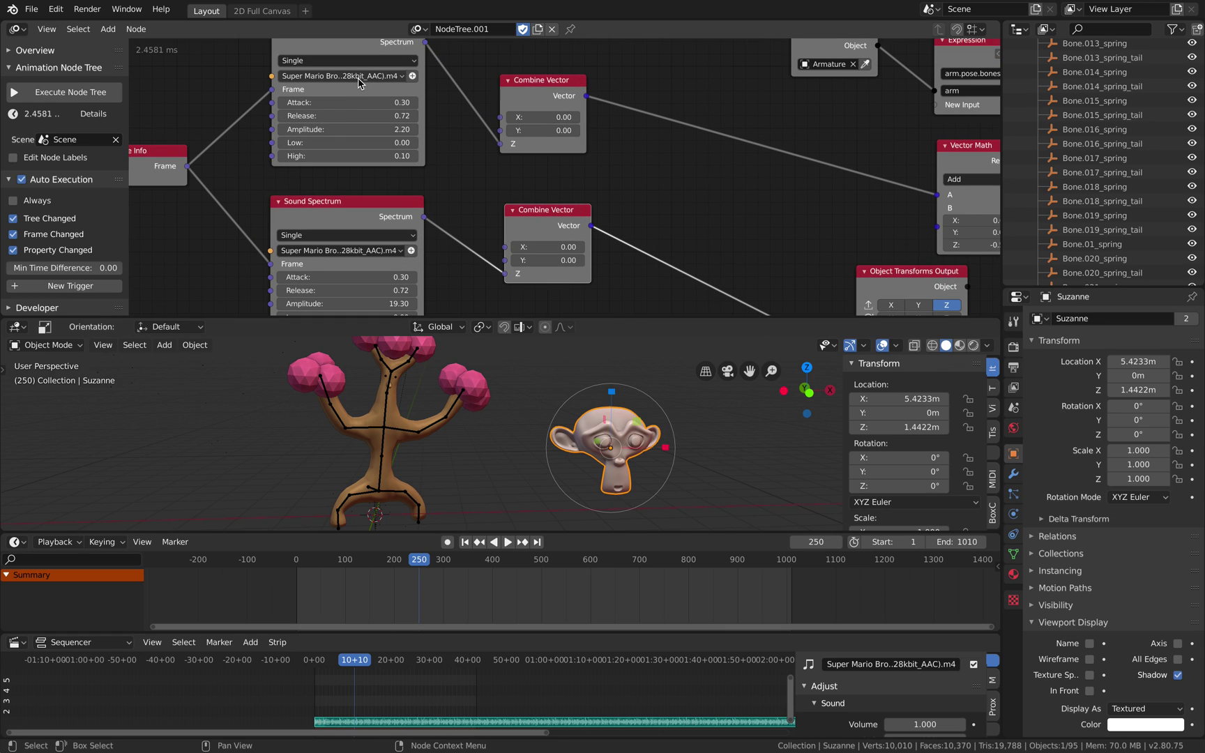
- Move the Suzanne Object Transforms Output node close to the lower Combine Vector node, and bring the Vector Math node in closer
scroll(418, 77, "down", 2)
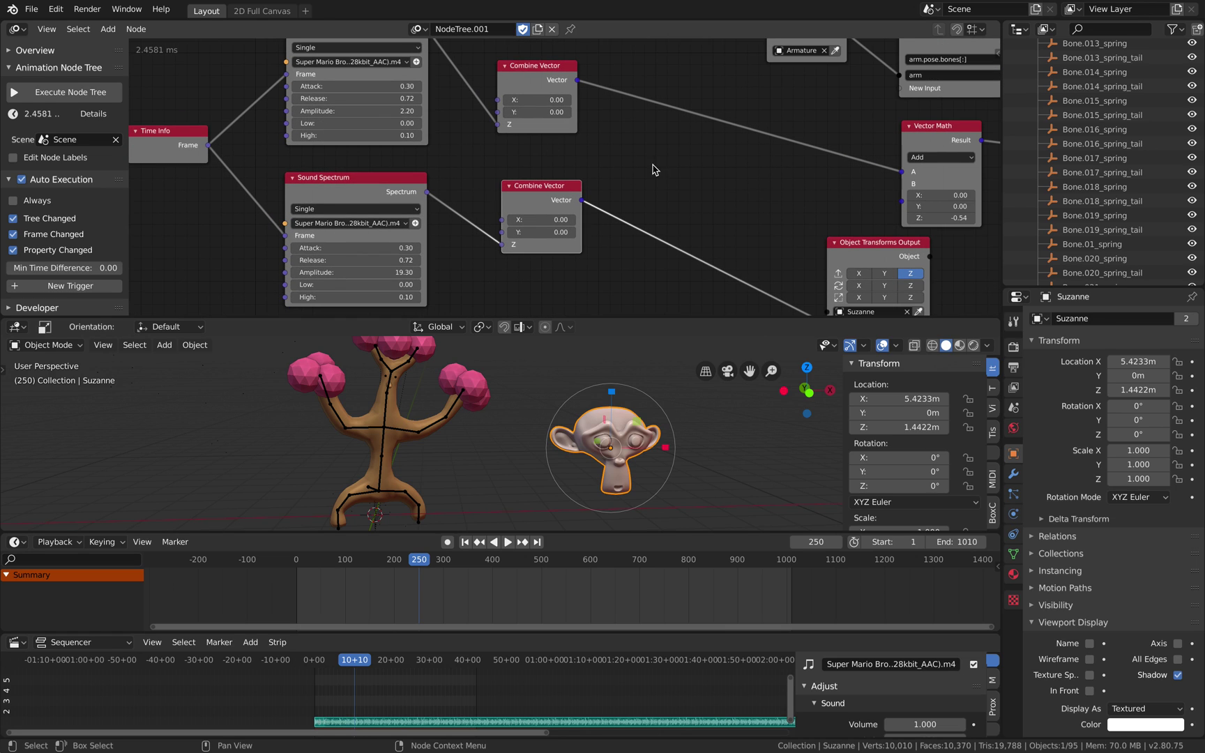
left_click_drag(829, 246, 693, 211)
middle_click_drag(724, 210, 718, 231)
left_click_drag(885, 157, 803, 145)
middle_click_drag(726, 207, 721, 238)
left_click_drag(705, 255, 686, 244)
scroll(678, 234, "down", 3)
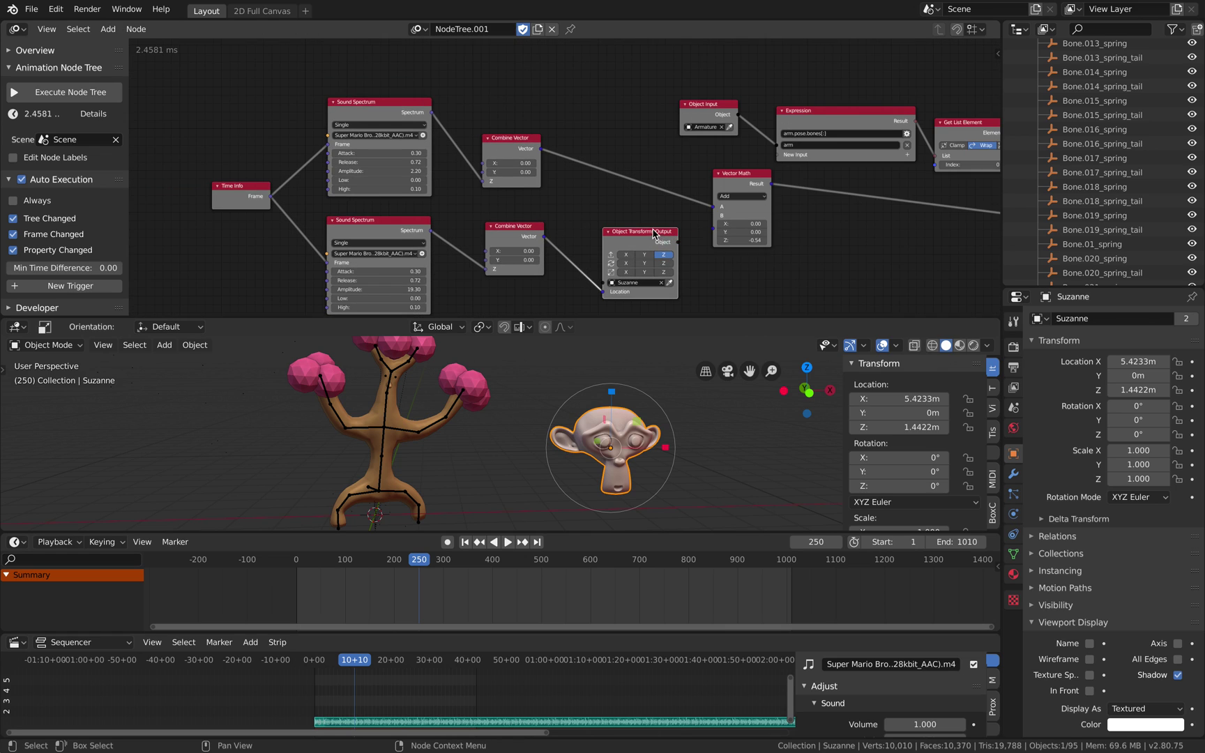
middle_click_drag(663, 232, 647, 218)
- Fine-tune the positions of the two Combine Vector nodes and the Object Transforms Output node so they sit closer to their inputs
scroll(530, 202, "up", 1)
left_click_drag(489, 214, 472, 214)
scroll(479, 211, "up", 1)
left_click_drag(490, 109, 479, 105)
middle_click_drag(509, 212, 503, 201)
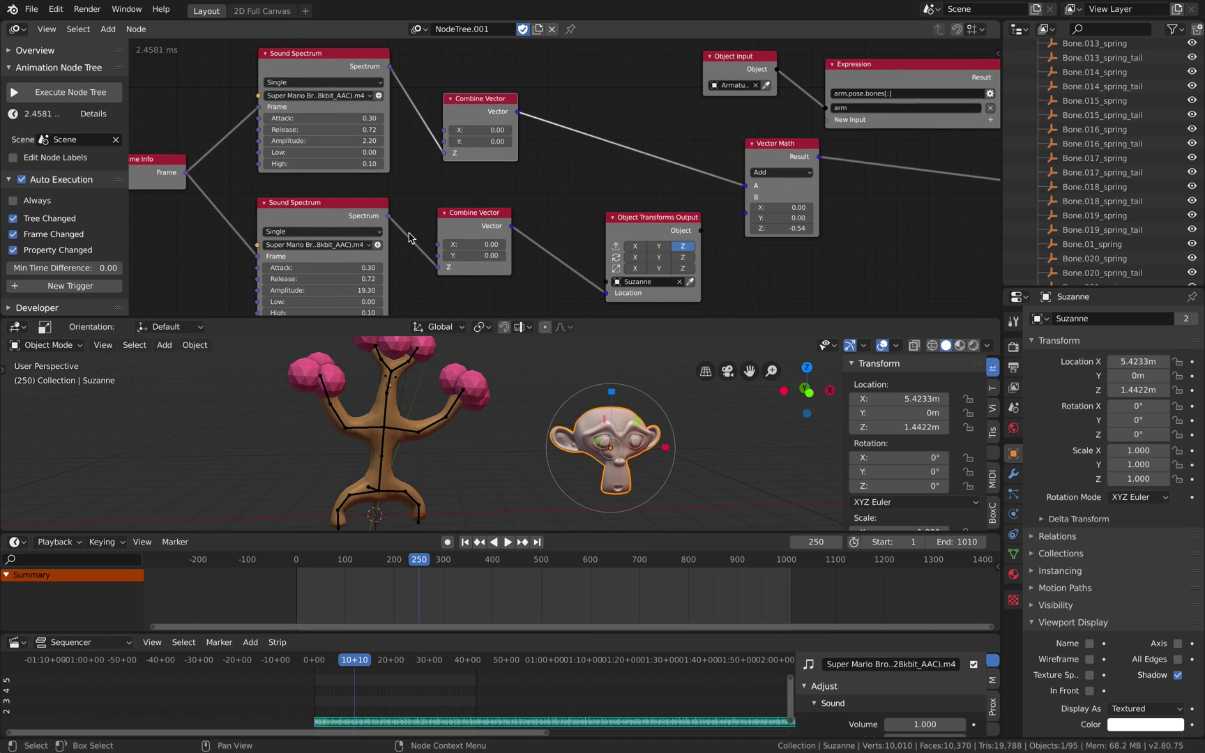
middle_click_drag(356, 262, 331, 225)
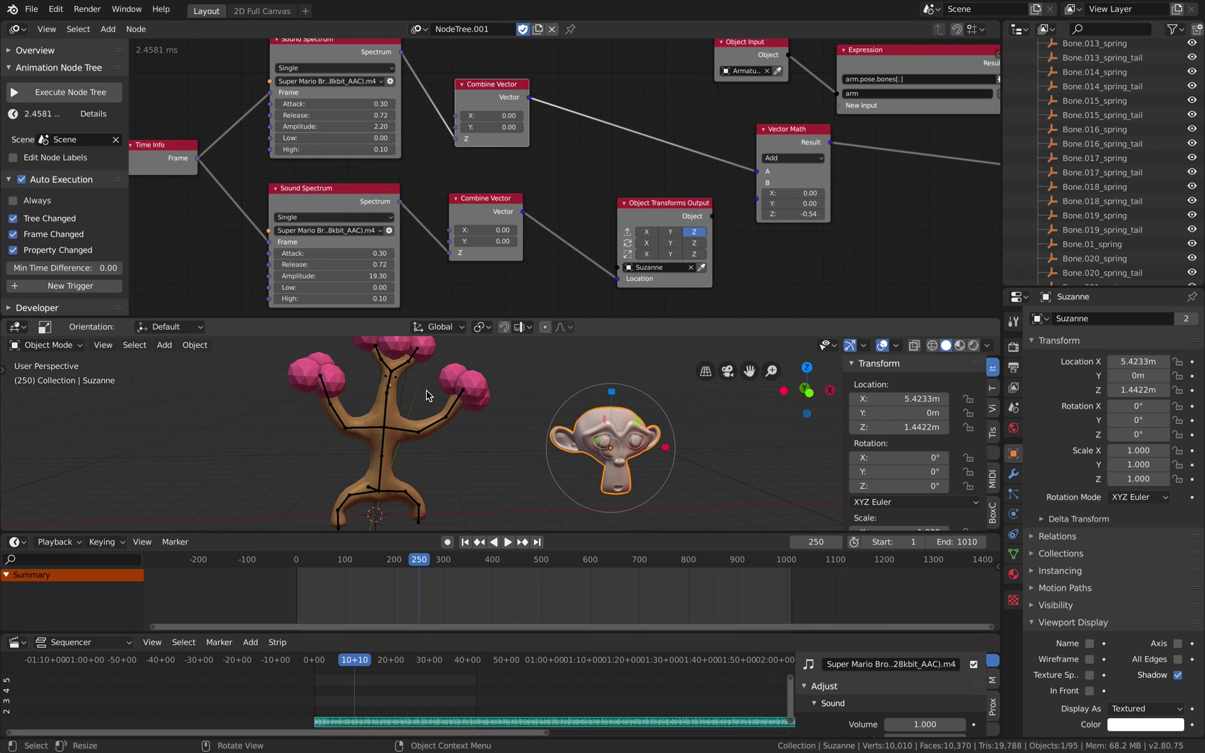
left_click_drag(472, 197, 468, 205)
left_click_drag(664, 211, 641, 205)
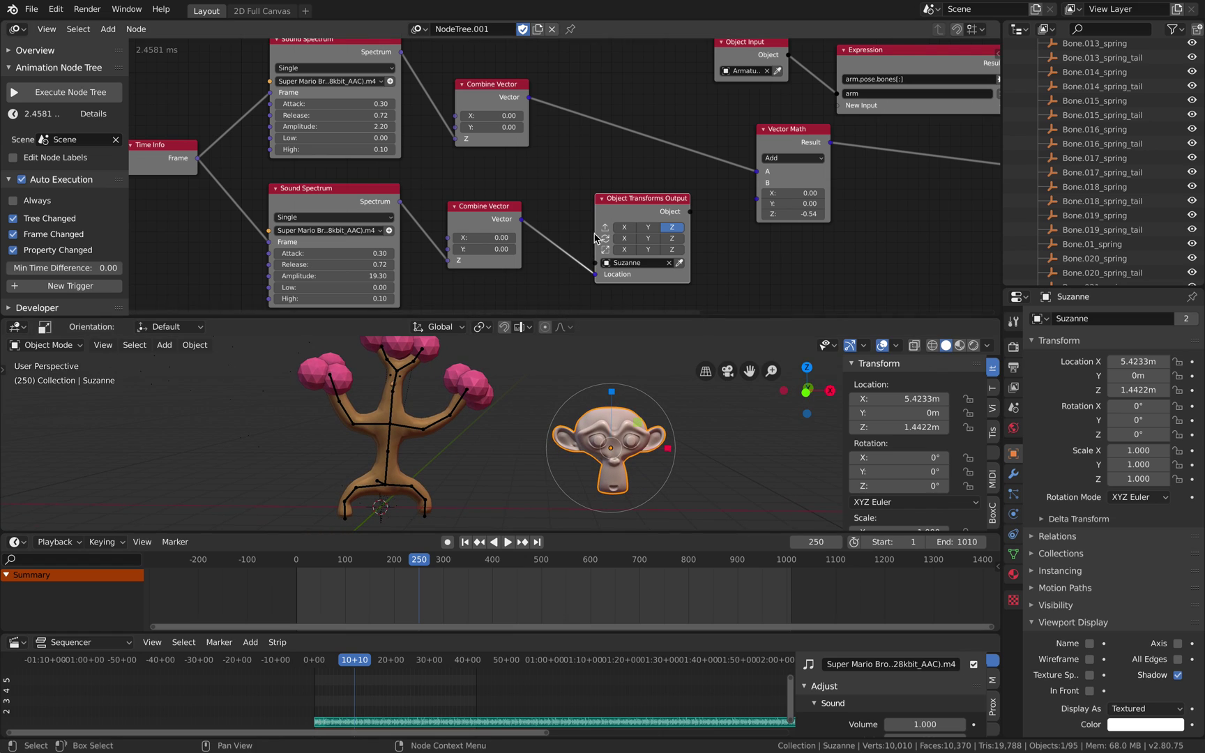
middle_click_drag(648, 192, 498, 204)
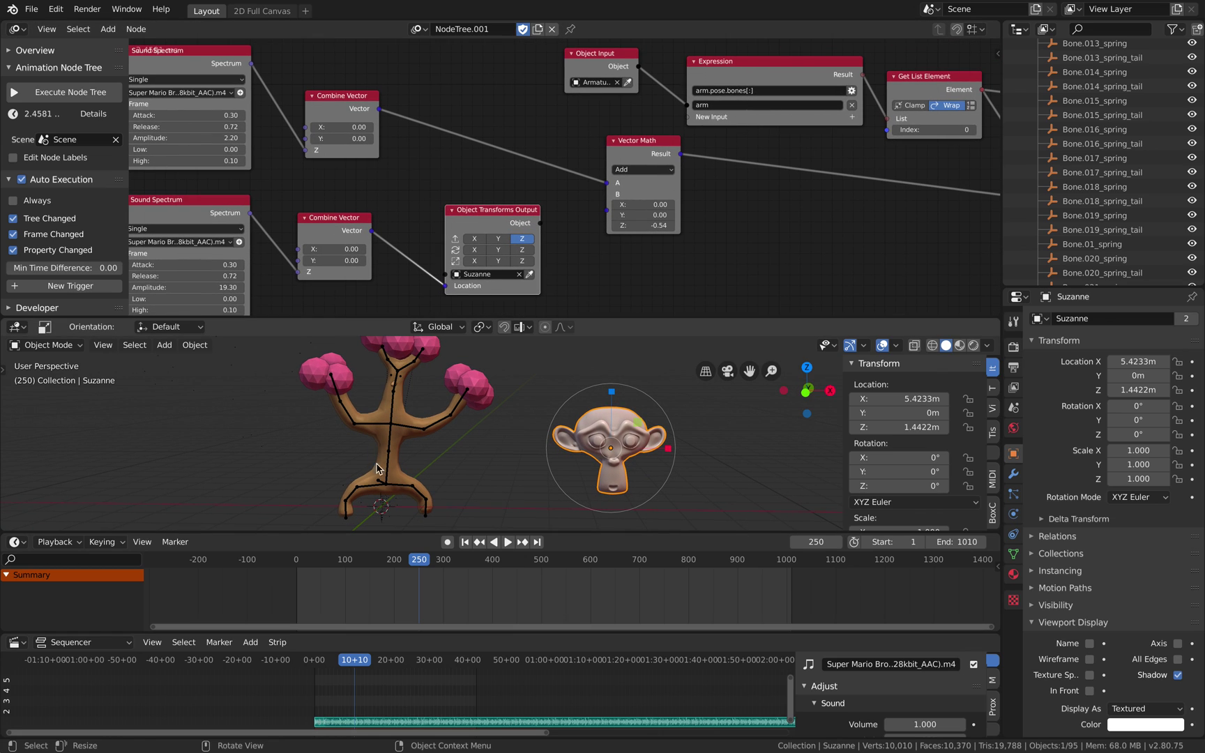
- Select the tree's armature in the viewport and play the animation
left_click(372, 489)
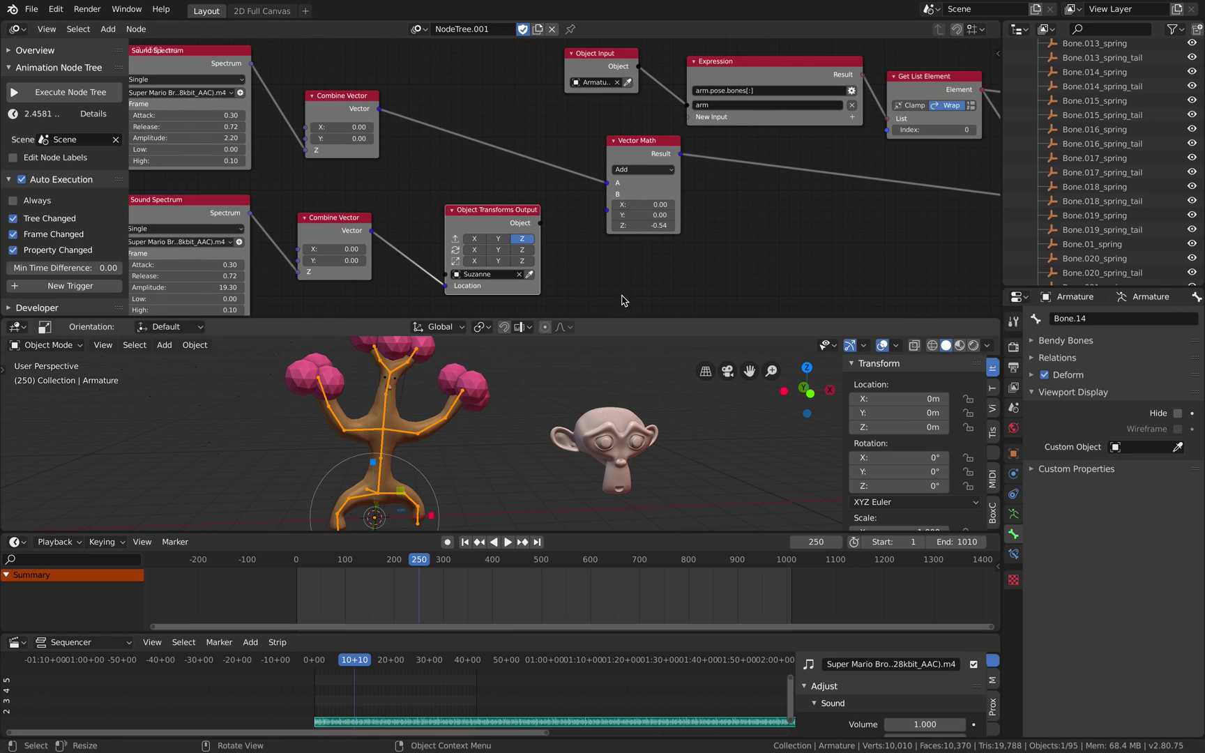
scroll(616, 312, "down", 1)
middle_click_drag(616, 312, 572, 334)
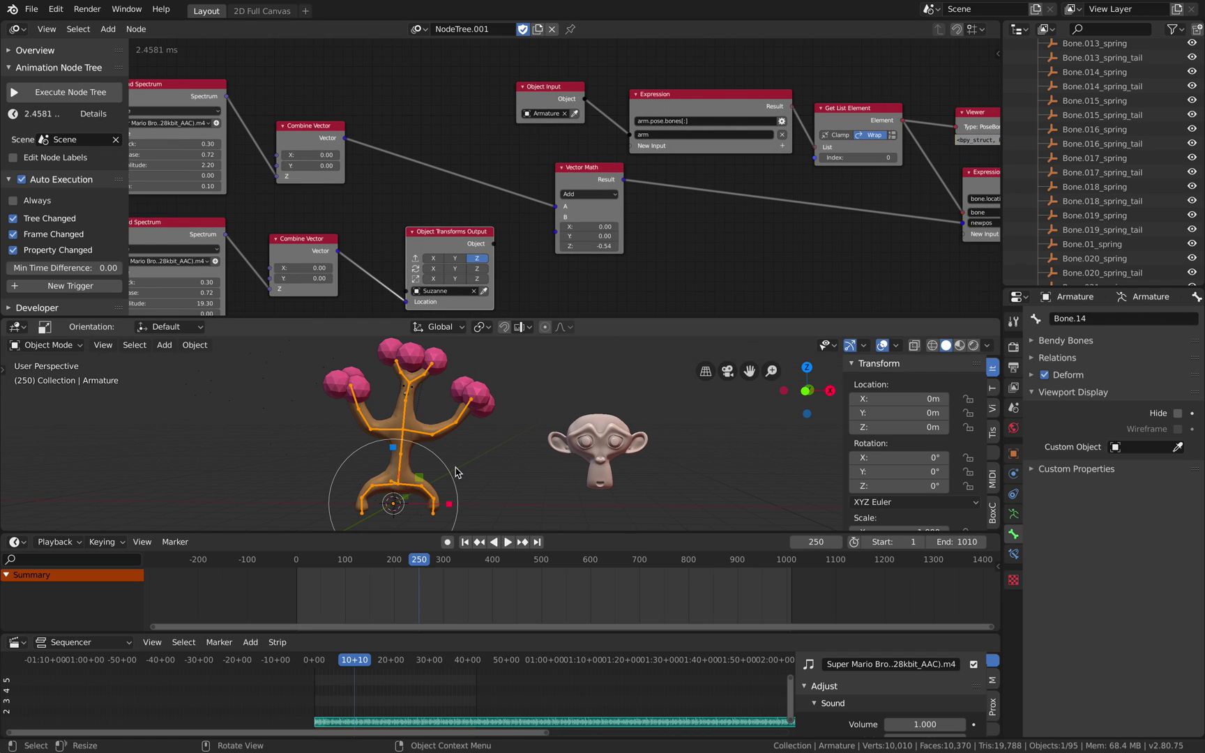
left_click(508, 541)
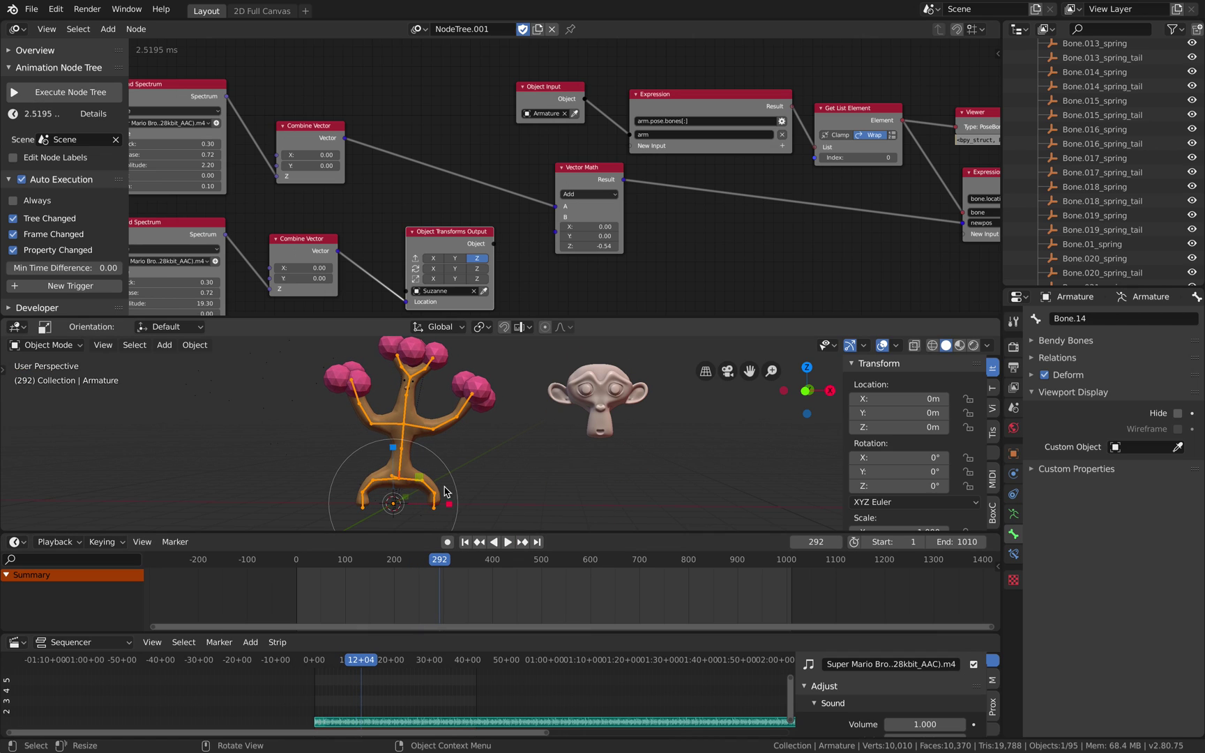
- Move the arm.pose.bones[:] Expression, the Viewer and the bone.location Expression nodes closer to the nodes feeding them
middle_click_drag(668, 203, 568, 207)
left_click_drag(587, 111, 538, 94)
middle_click_drag(894, 123, 754, 127)
left_click_drag(754, 127, 716, 96)
left_click_drag(767, 181, 714, 161)
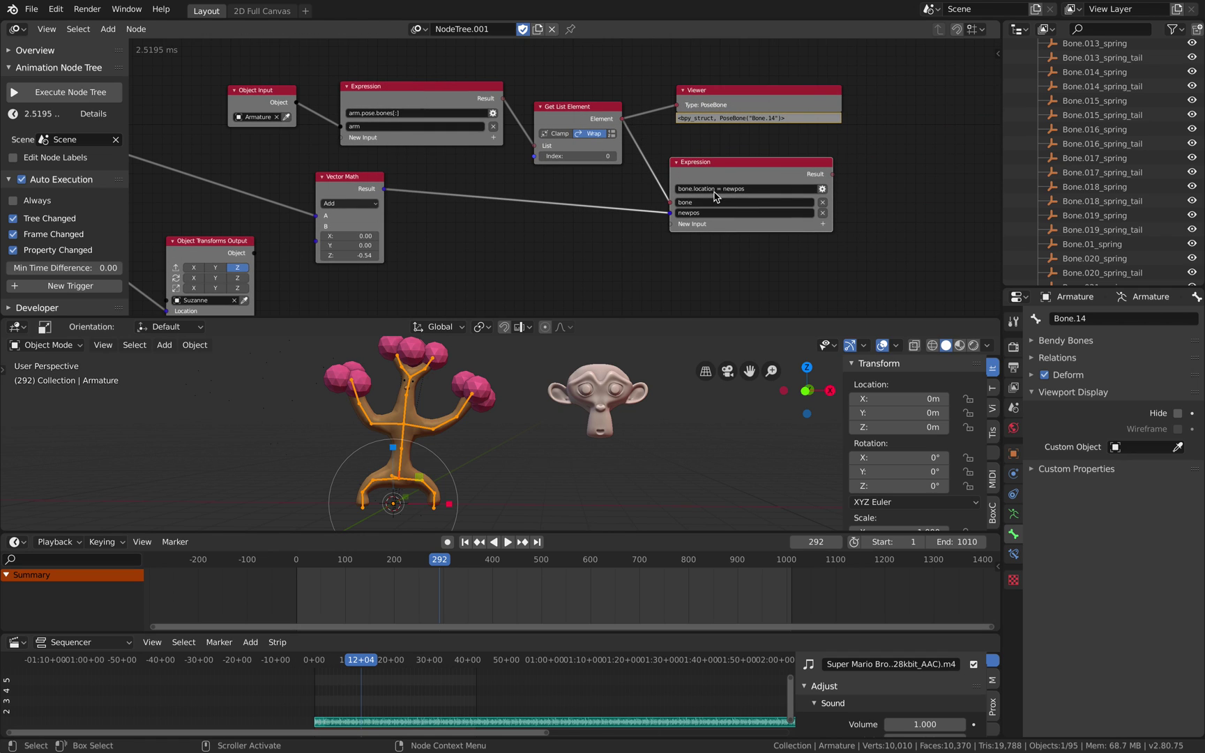
- Adjust the spacing of the Object Input node and both Expression nodes to tidy the bone branch
middle_click_drag(705, 167, 738, 175)
scroll(474, 88, "up", 1)
left_click_drag(428, 96, 422, 88)
left_click_drag(791, 177, 778, 172)
middle_click_drag(414, 120, 549, 121)
scroll(523, 75, "up", 1)
middle_click_drag(439, 78, 449, 100)
left_click_drag(387, 95, 372, 92)
left_click_drag(551, 90, 533, 92)
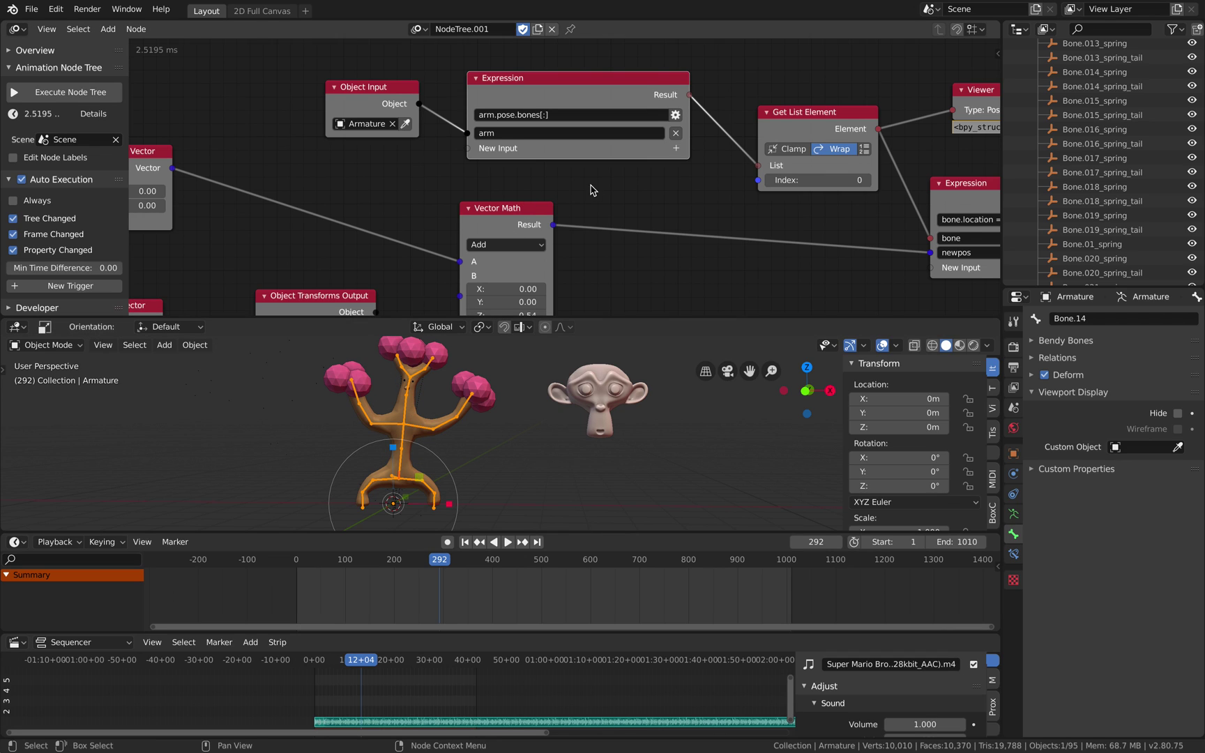
- Raise the arm.pose.bones[:] Expression node slightly and move the Get List Element node closer to it
scroll(652, 154, "down", 1)
middle_click_drag(659, 149, 547, 141)
left_click_drag(525, 81, 522, 69)
middle_click_drag(626, 125, 557, 124)
left_click_drag(591, 109, 576, 98)
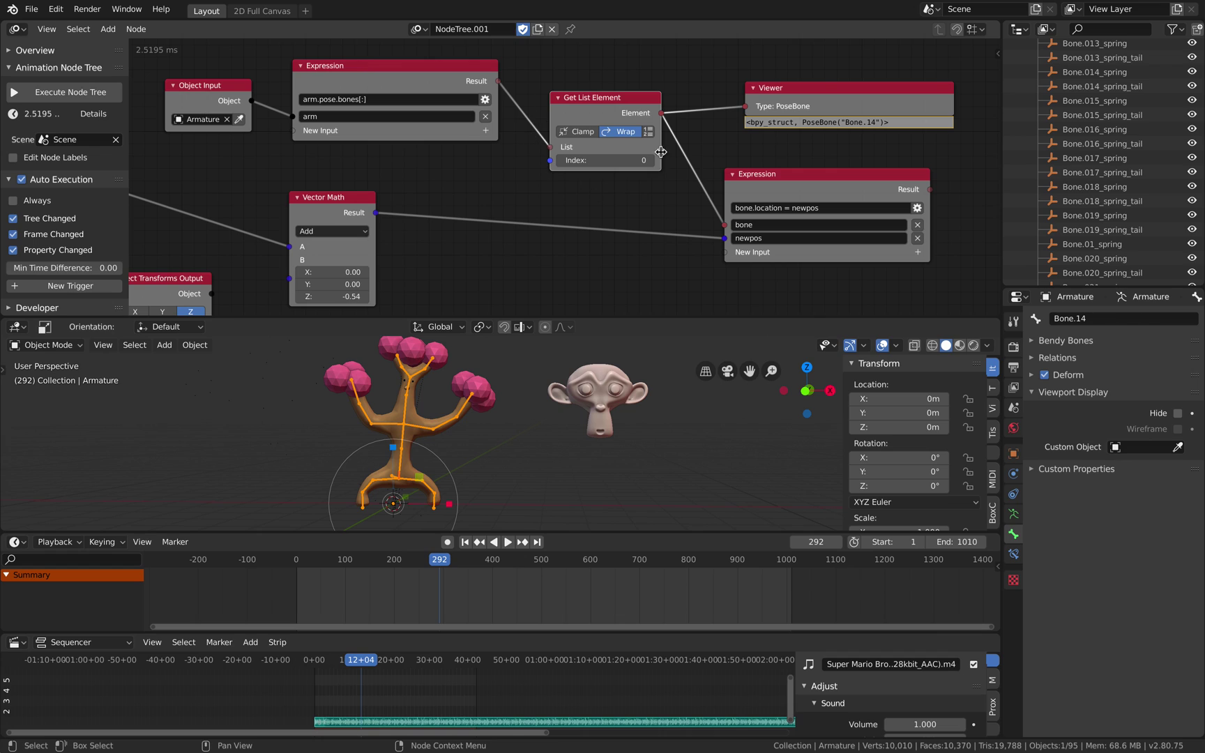
- Examine the Viewer and bone.location Expression nodes, and play the animation briefly from a turned view of the tree
middle_click_drag(585, 117, 504, 127)
scroll(505, 127, "down", 1)
scroll(568, 134, "up", 5)
middle_click_drag(723, 156, 585, 163)
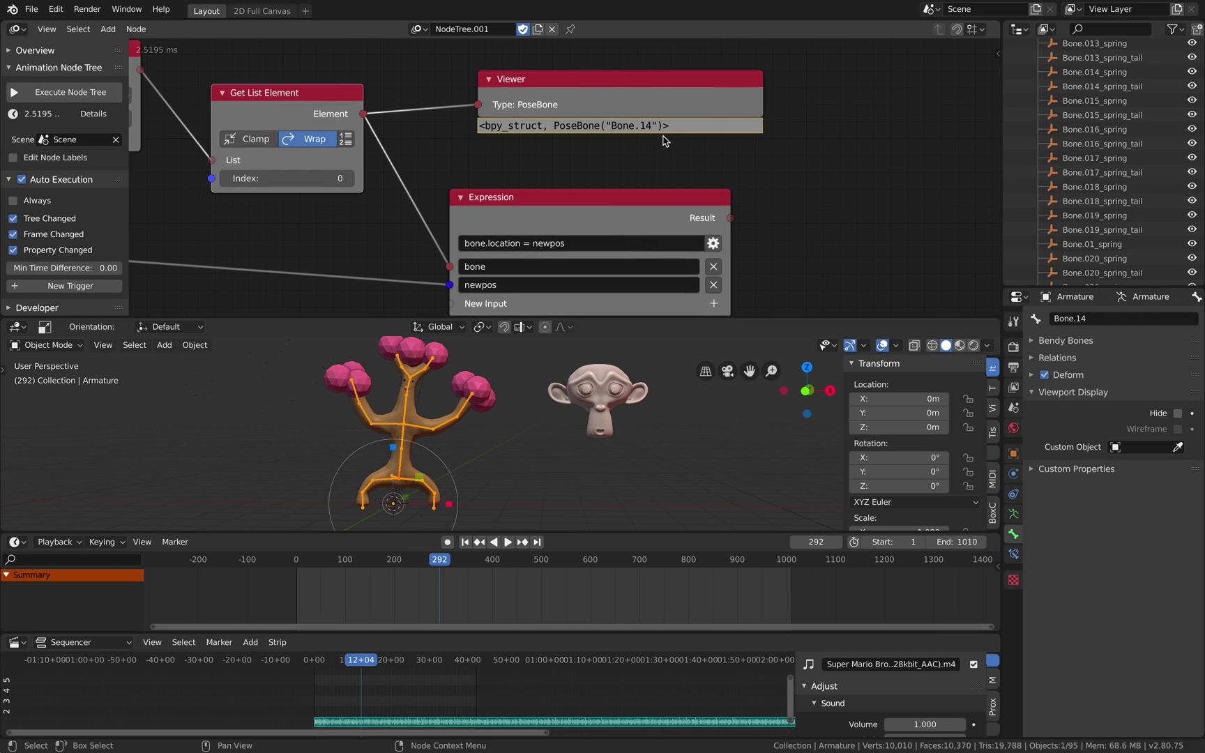
scroll(603, 146, "down", 1)
middle_click_drag(348, 488, 450, 483)
left_click(508, 542)
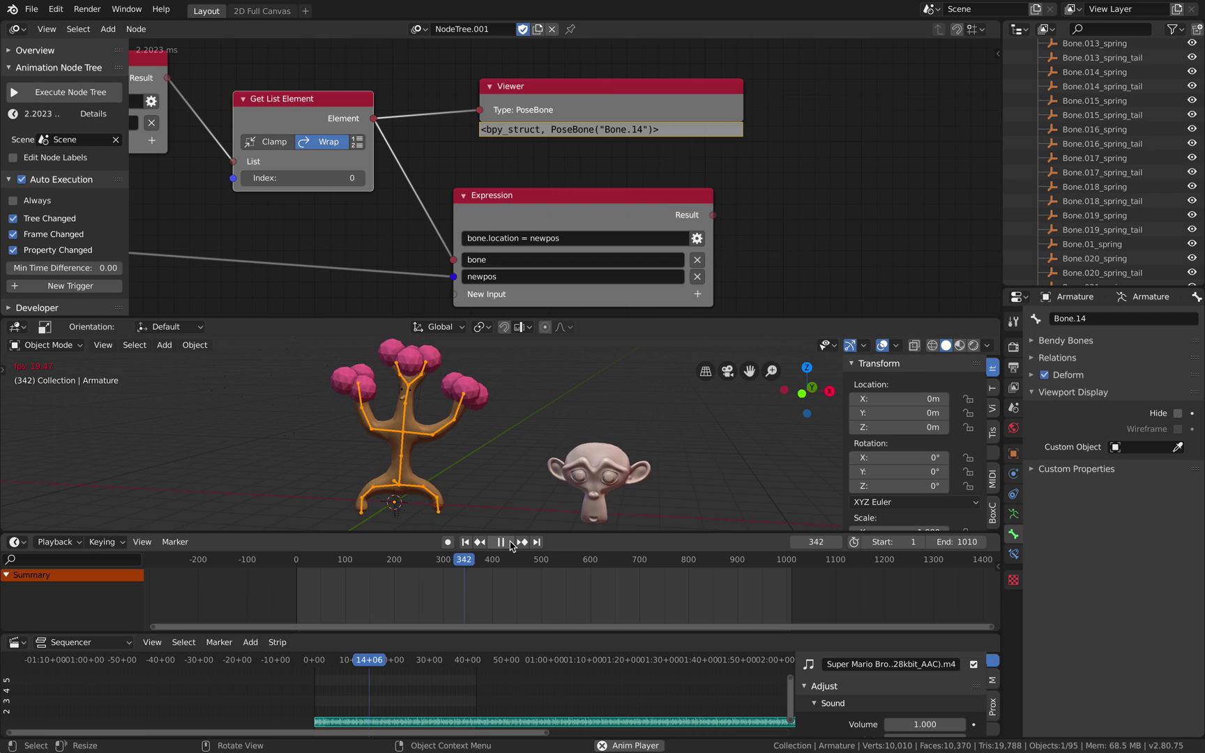
left_click(503, 542)
- Switch the tree's armature to Pose Mode
left_click(45, 345)
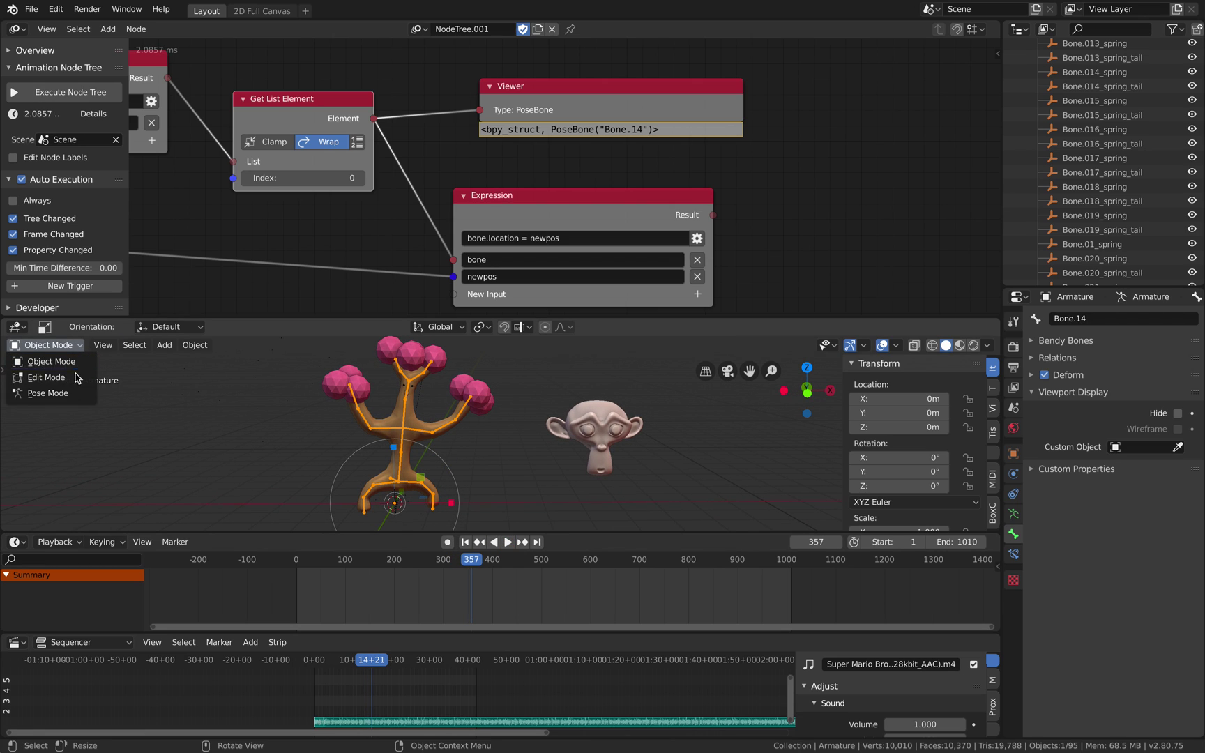
left_click(78, 398)
middle_click_drag(427, 467, 404, 490)
left_click(308, 497)
middle_click_drag(309, 497, 472, 441)
- Rotate the leg bones Bone.15 and Bone.18 at the tree's base one after the other
left_click(395, 461)
key("r")
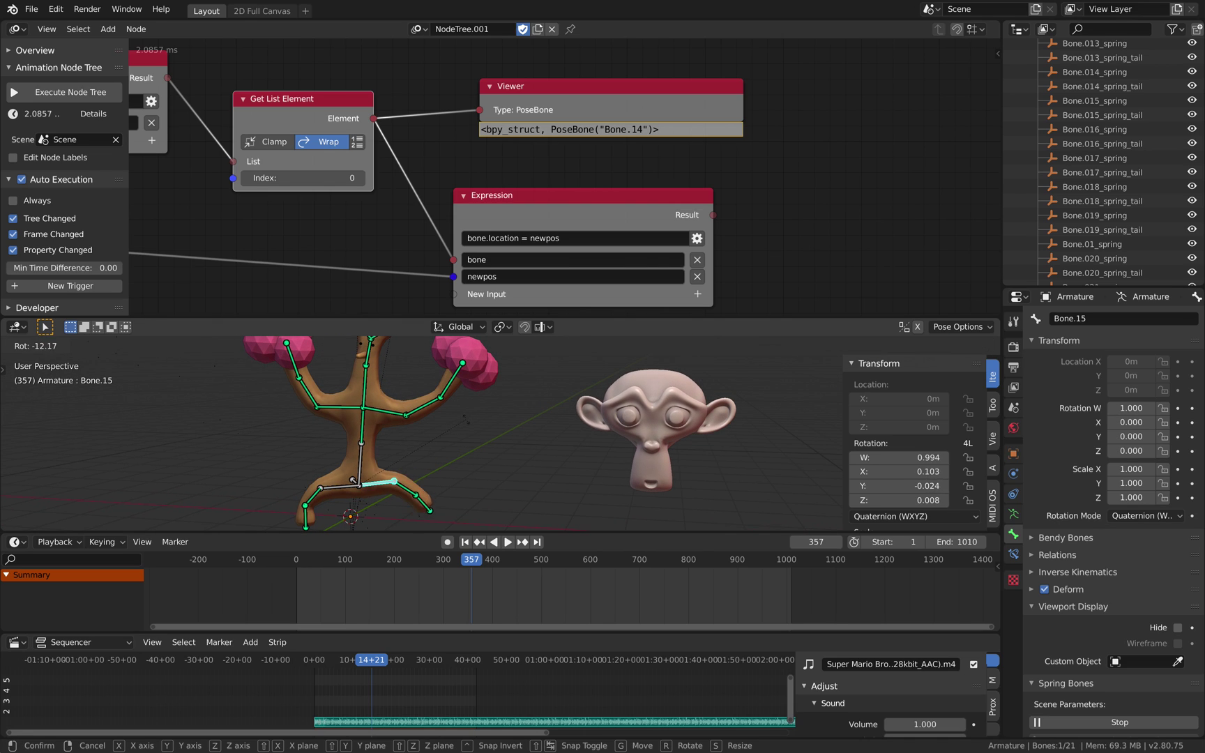
left_click(462, 423)
left_click(342, 486)
key("r")
left_click(461, 443)
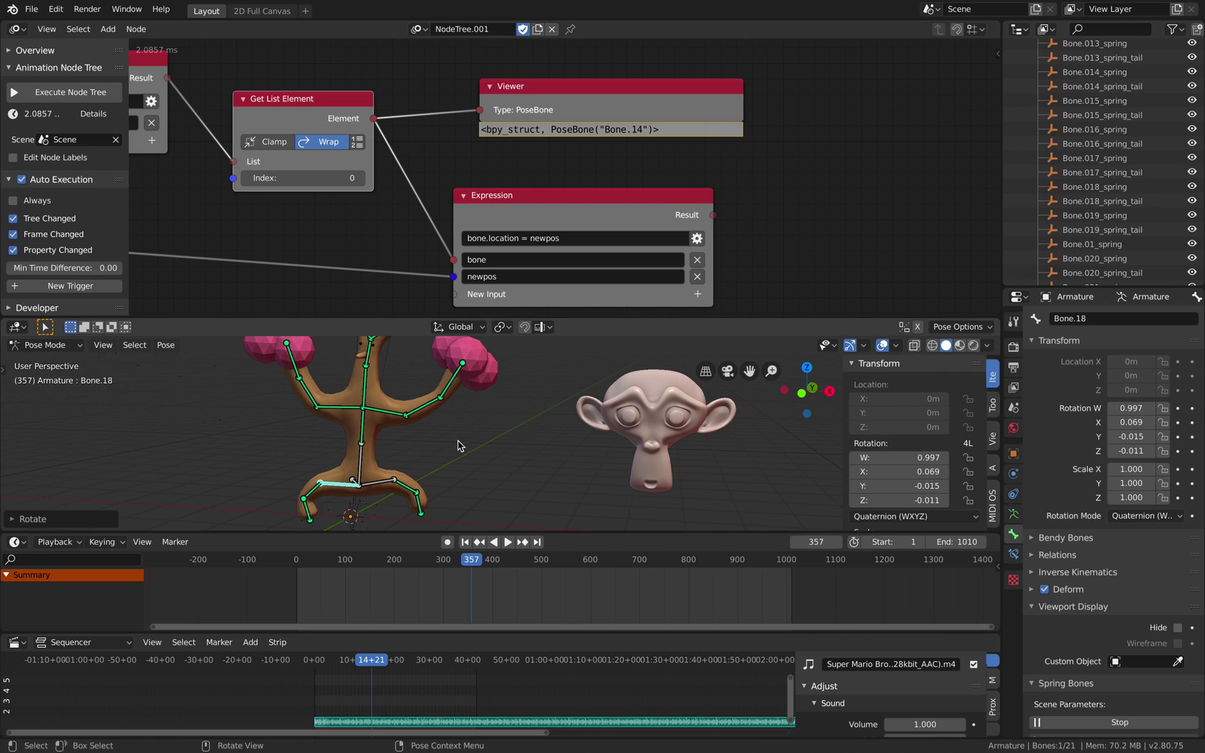
- Rotate Bone.15 and Bone.18 together, start playback, and rotate them again while the animation runs
left_click(388, 482, "shift")
key("r")
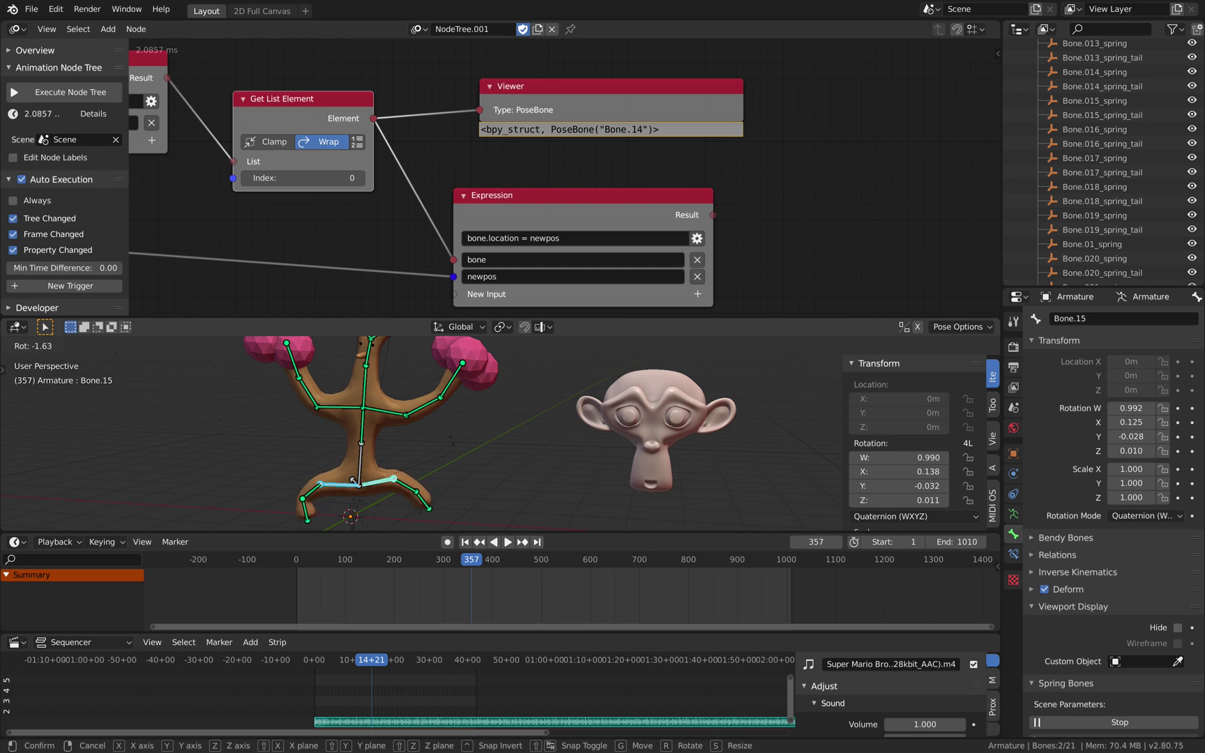
left_click(457, 486)
left_click(504, 543)
key("r")
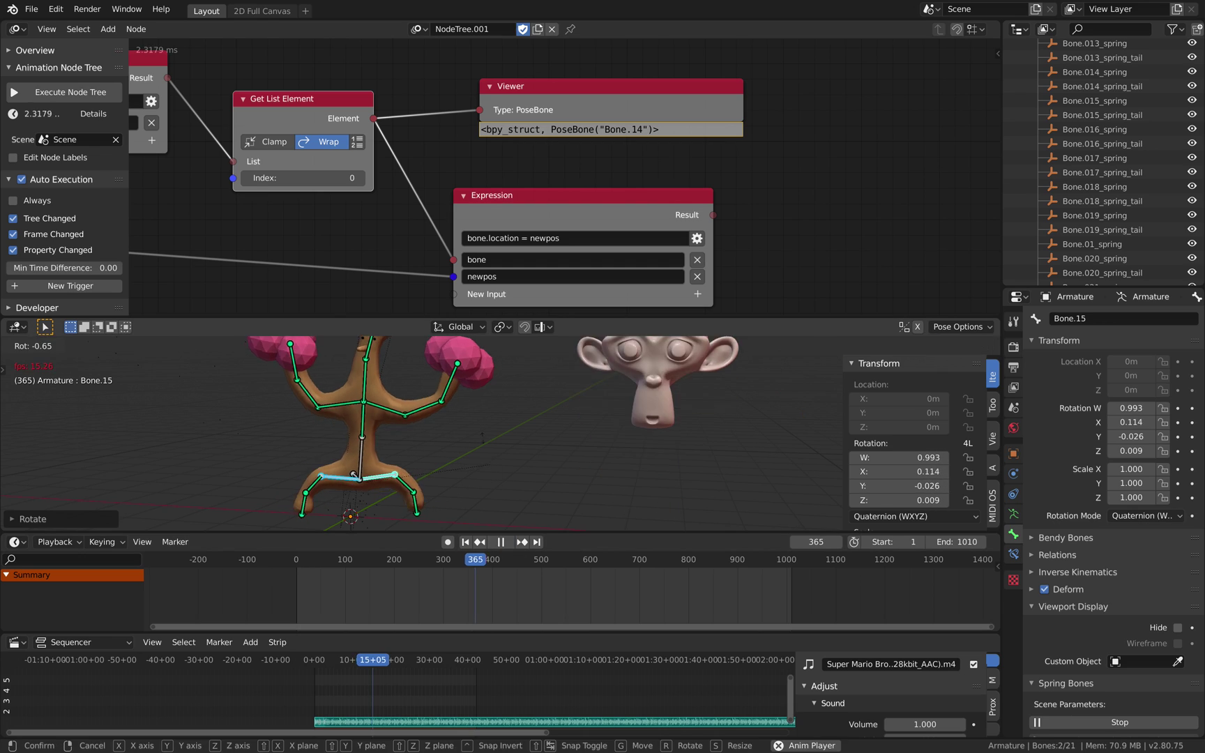
left_click(487, 471)
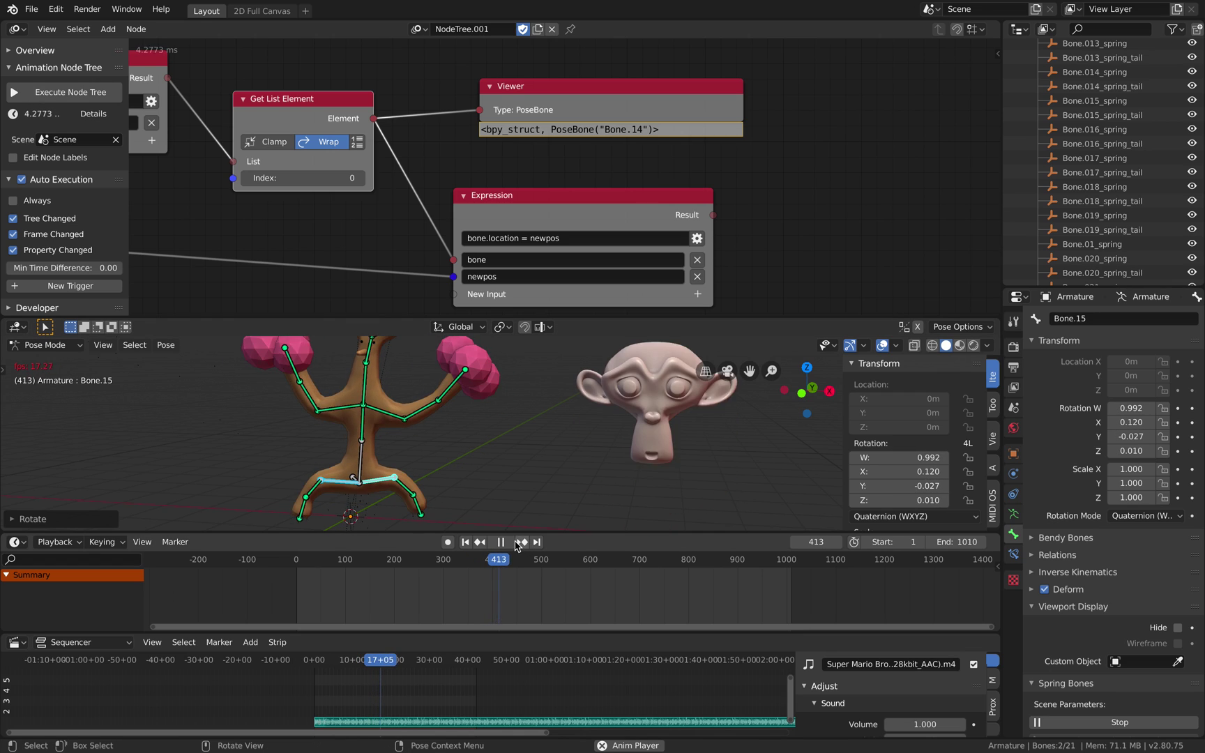
- Stop playback, add the lower trunk bone Bone.13 to the selection and rotate the three bones together
left_click(502, 543)
left_click(357, 471, "shift")
key("r")
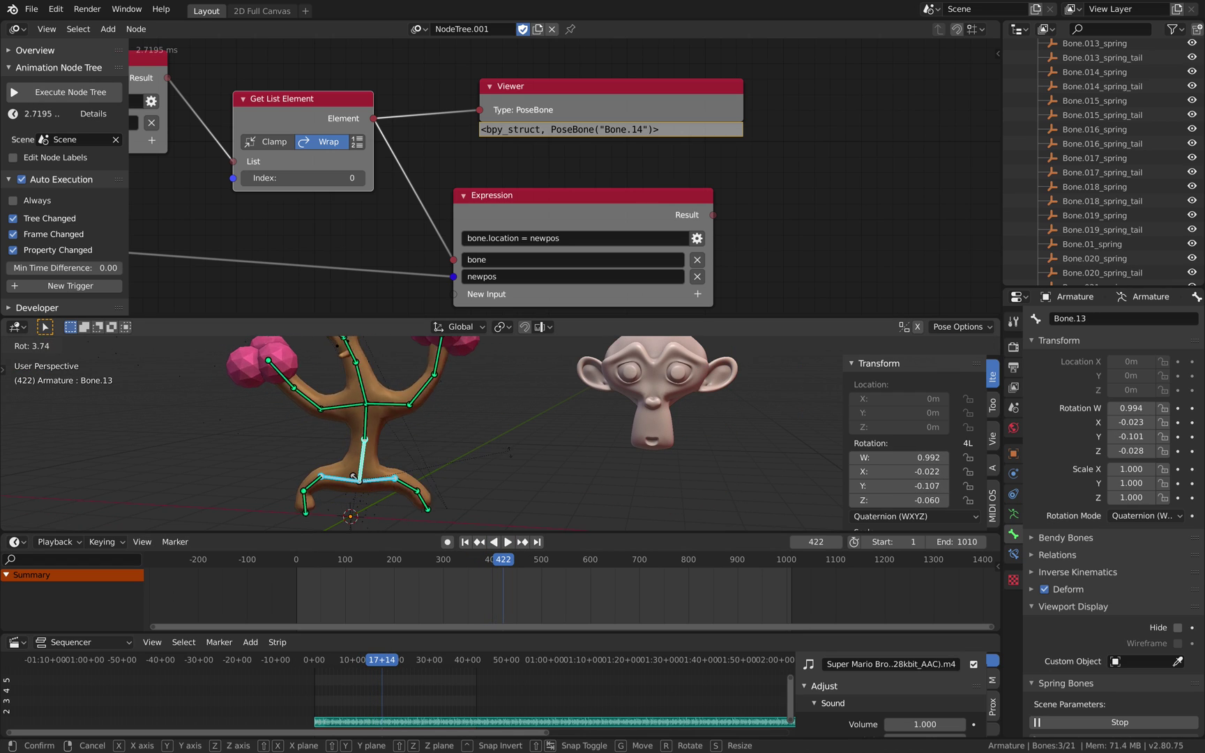
left_click(500, 444)
- Play the animation to check the rotated bones' motion, and stop it
scroll(500, 445, "down", 2)
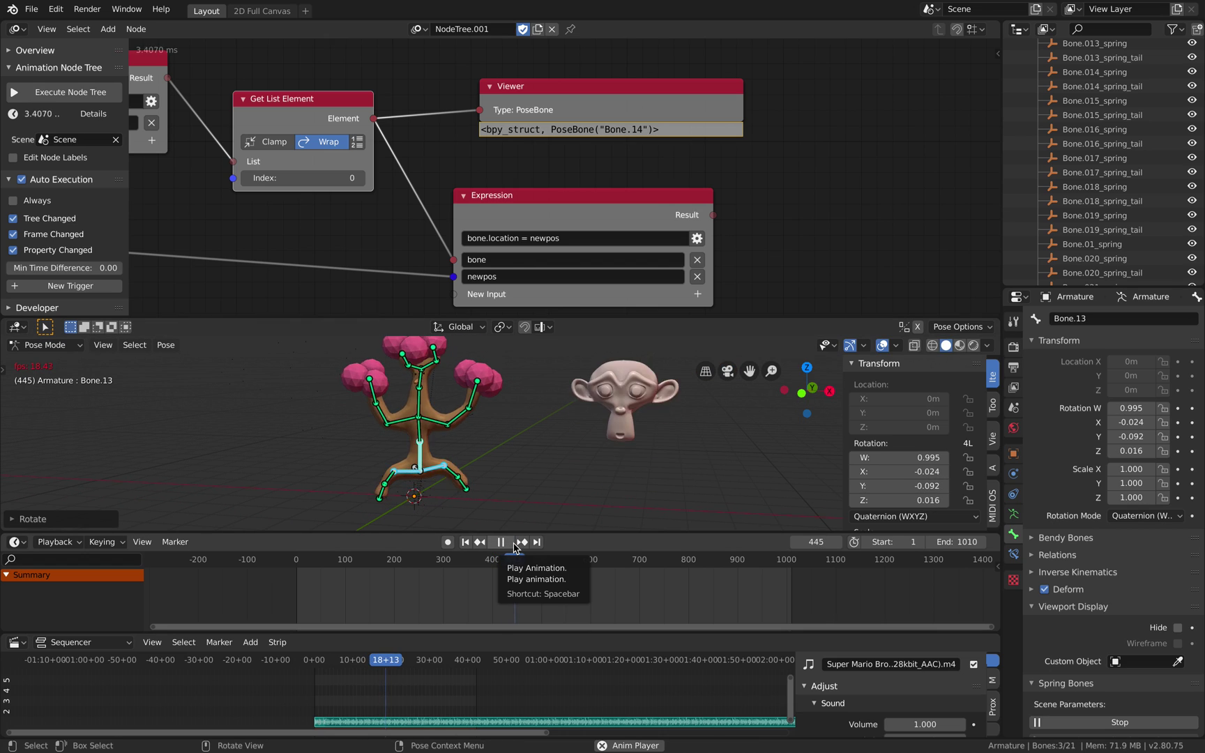
left_click(514, 544)
mouse_move(453, 442)
middle_mouse_down()
mouse_move(522, 434)
mouse_move(442, 445)
middle_mouse_up()
scroll(465, 442, "up", 4)
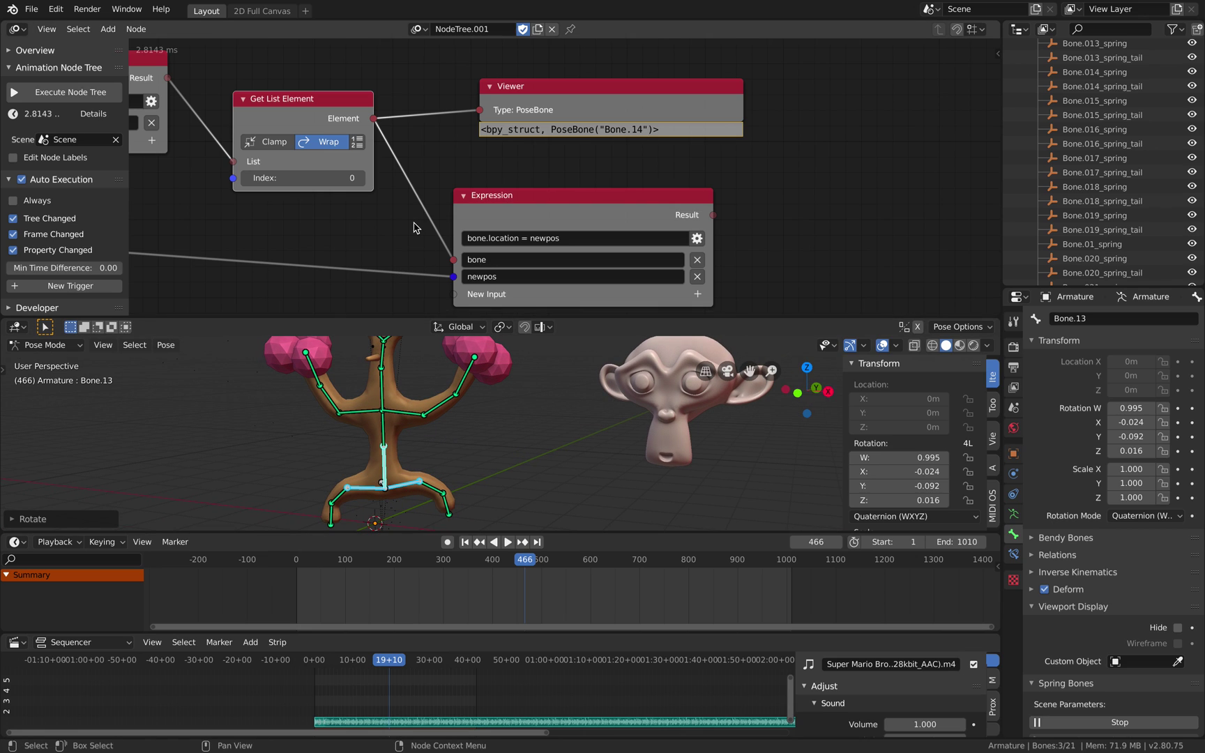
- Save the project on the Desktop as rough_sudo_014anim.blend
scroll(414, 228, "down", 1)
left_click(31, 9)
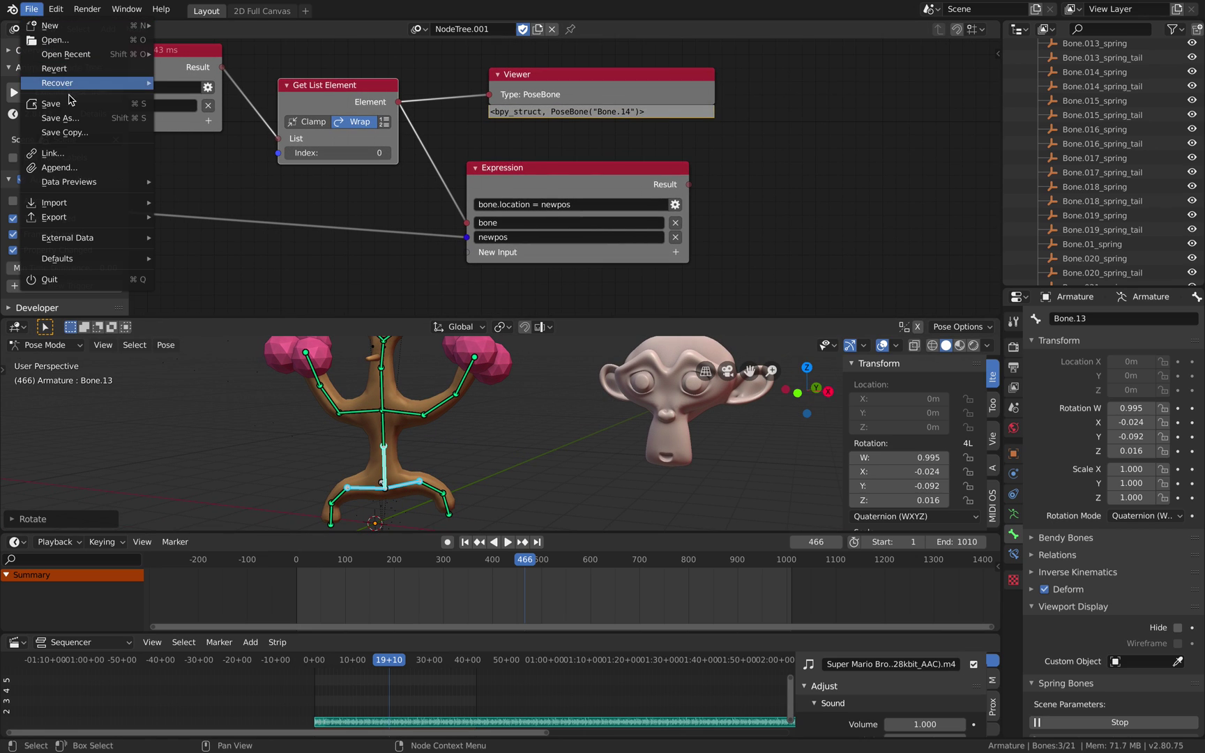
left_click(70, 118)
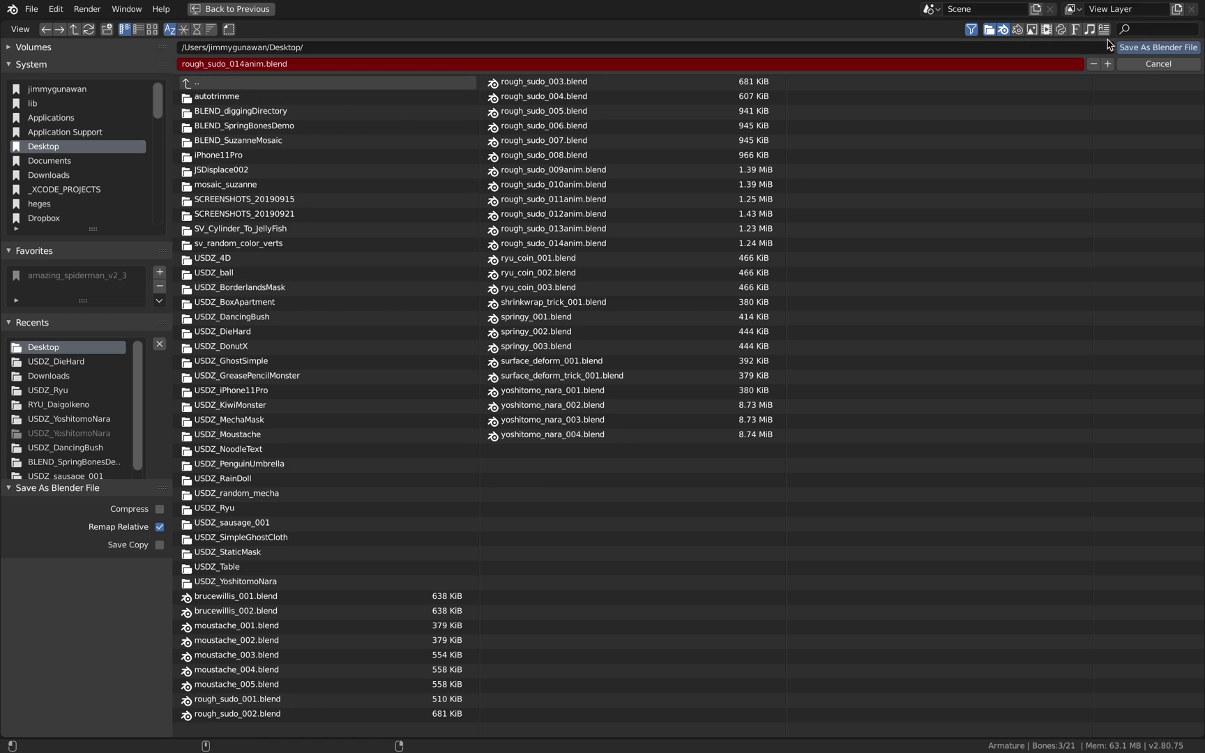
left_click(1133, 49)
- Select Bone.15 and turn on the display of bone names for the armature
scroll(560, 428, "up", 5)
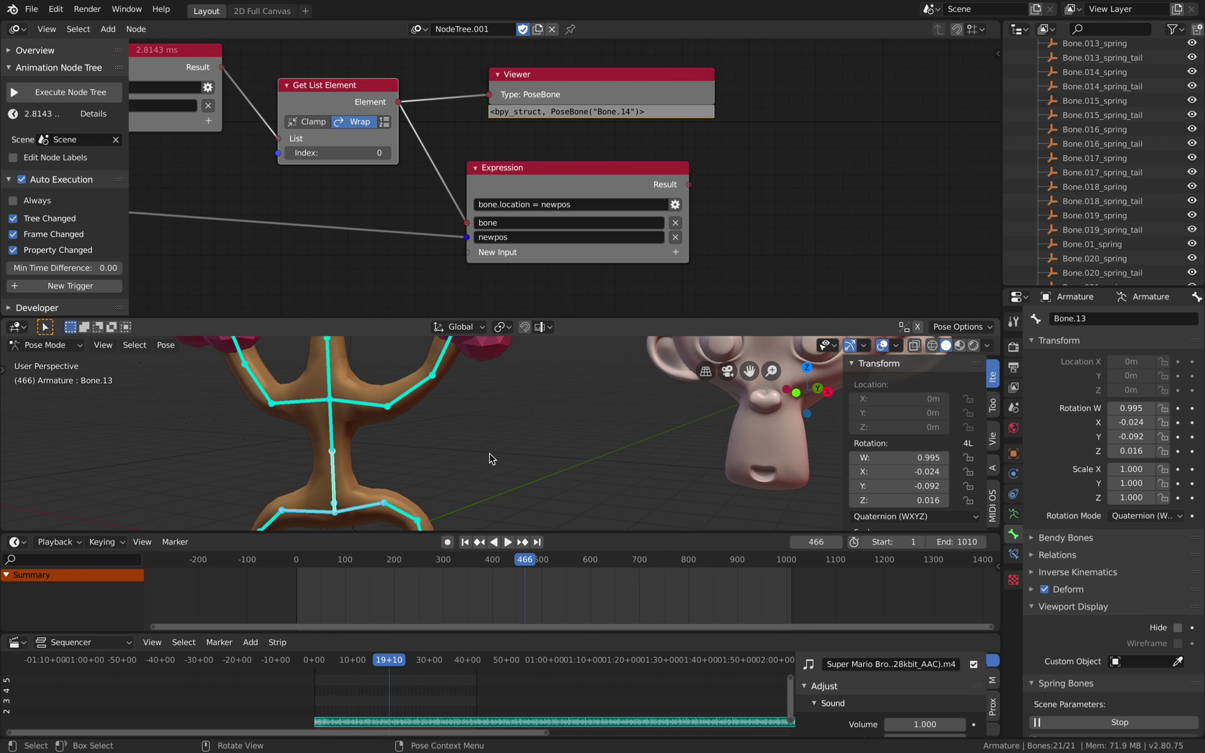
left_click(461, 458)
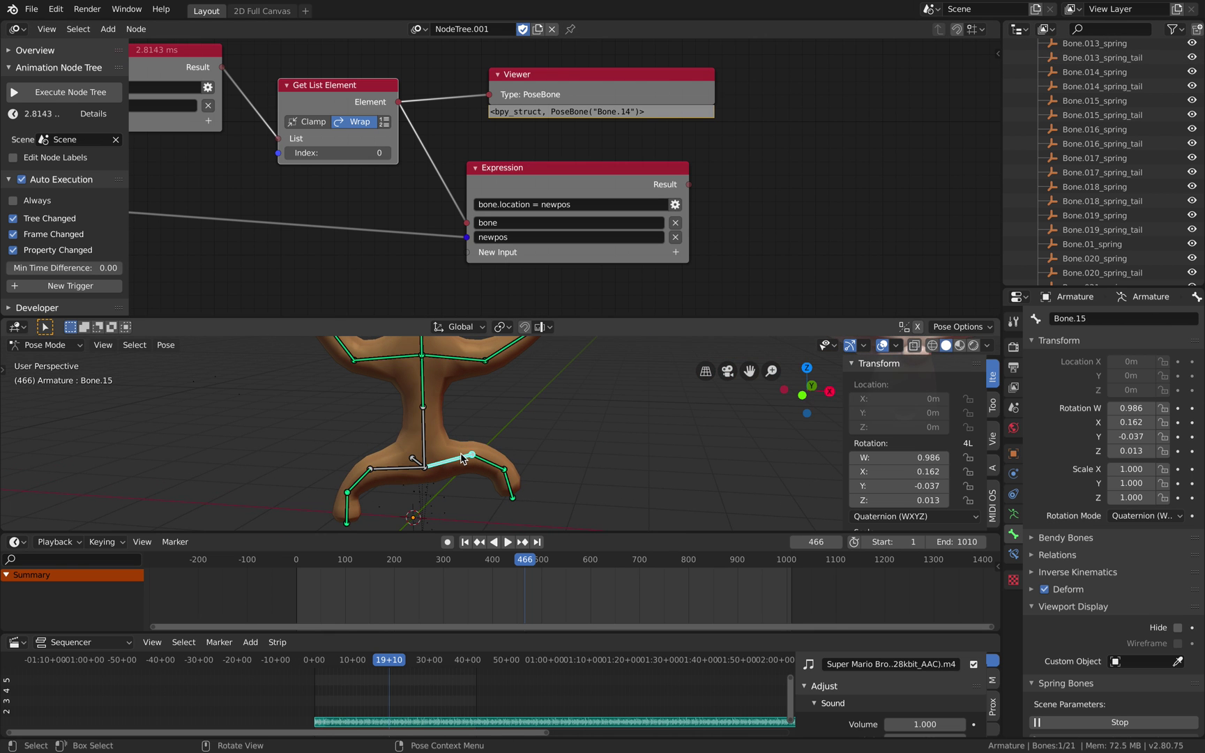
scroll(1073, 603, "down", 4)
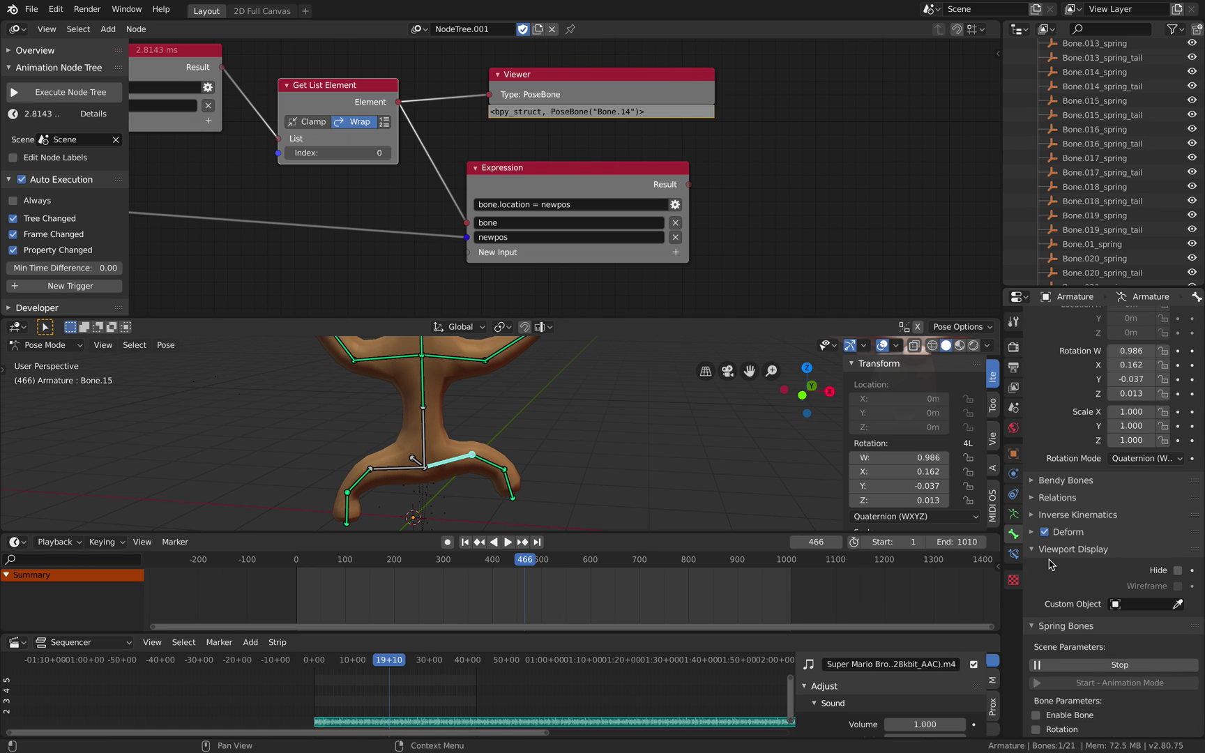
left_click(1014, 516)
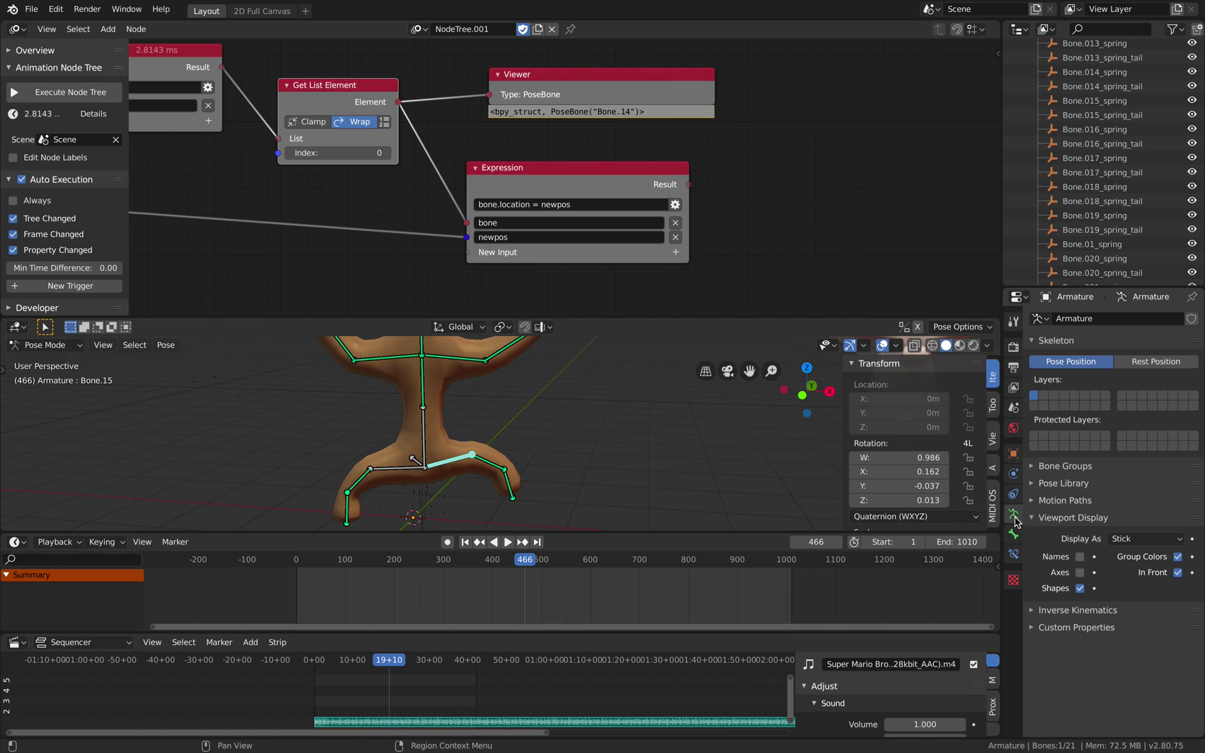
left_click(1079, 558)
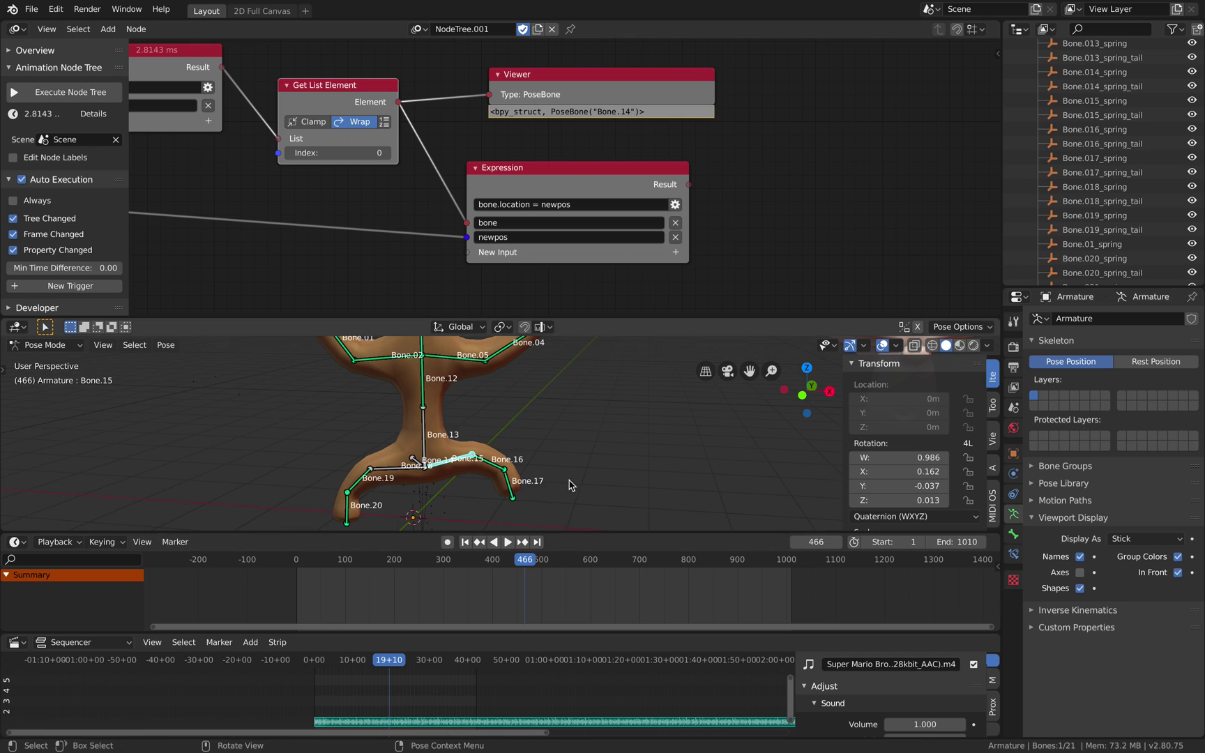
- Select bones at the tree's base in turn, including Bone.13 and Bone.18, and examine their rotation values
scroll(572, 415, "up", 2)
middle_click_drag(576, 410, 388, 422)
left_click(364, 446)
left_click(391, 422)
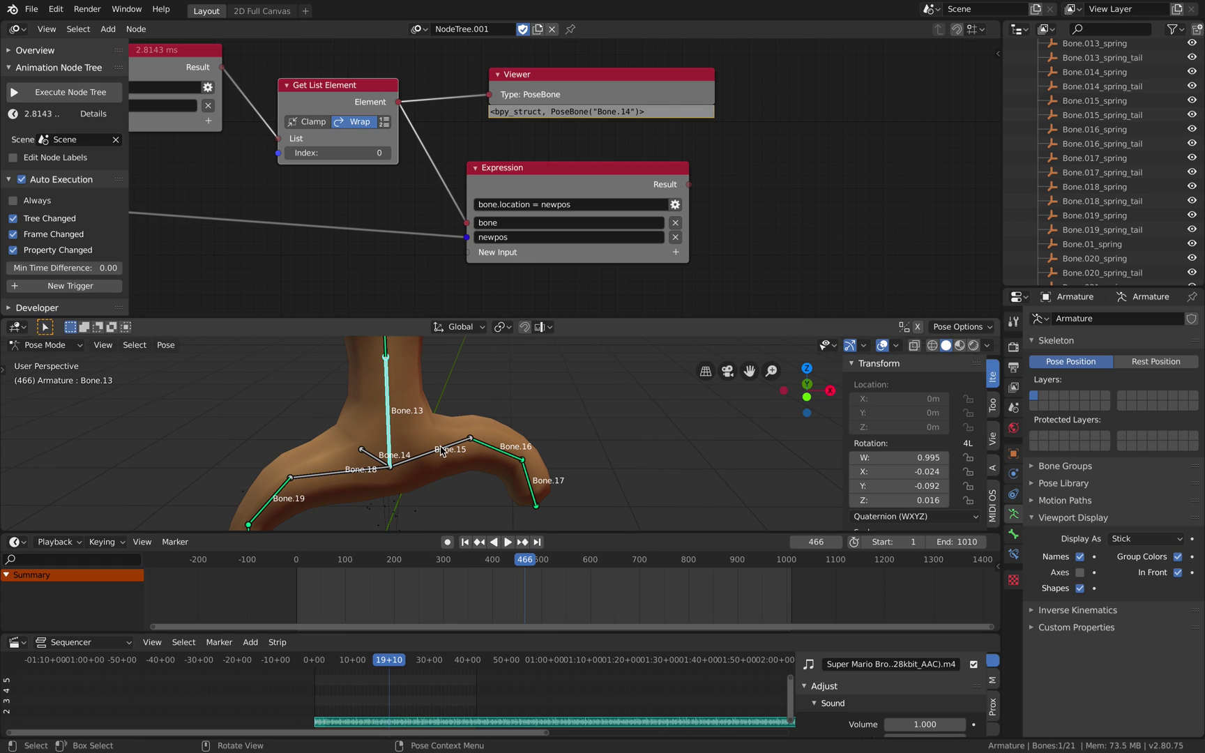
middle_click_drag(461, 464, 433, 443)
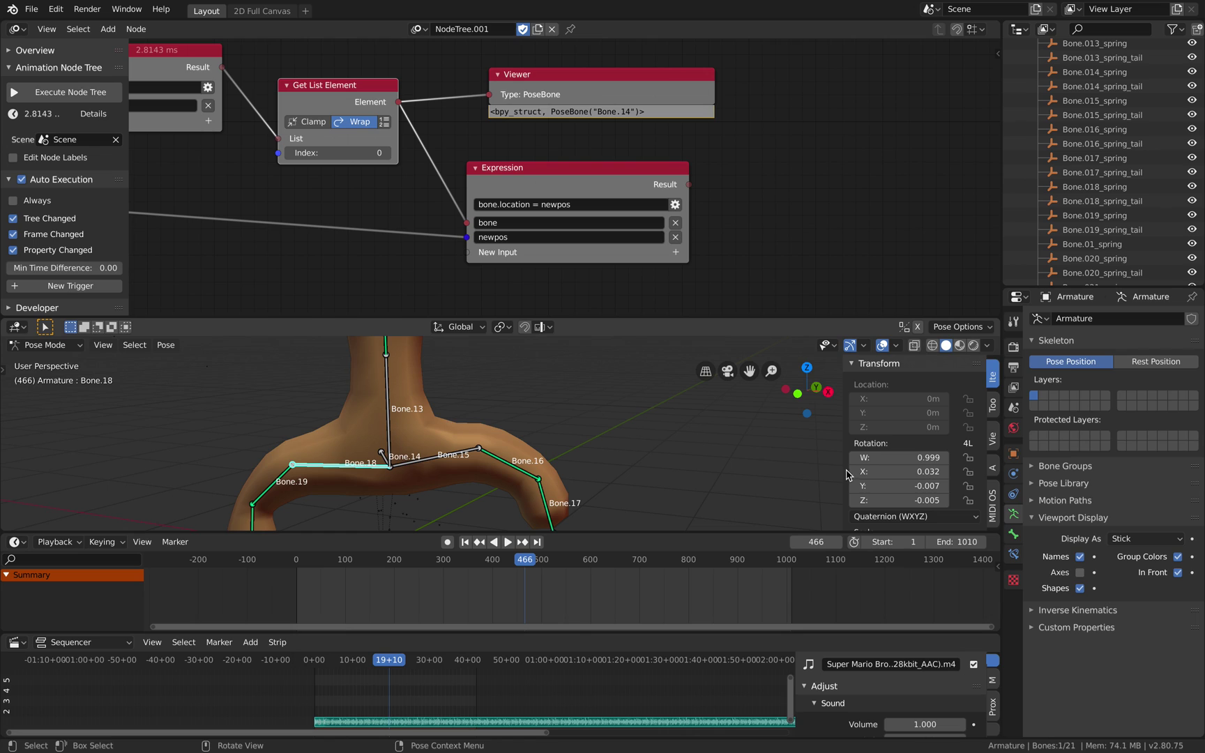
middle_click_drag(835, 469, 862, 461)
middle_click_drag(620, 447, 627, 444)
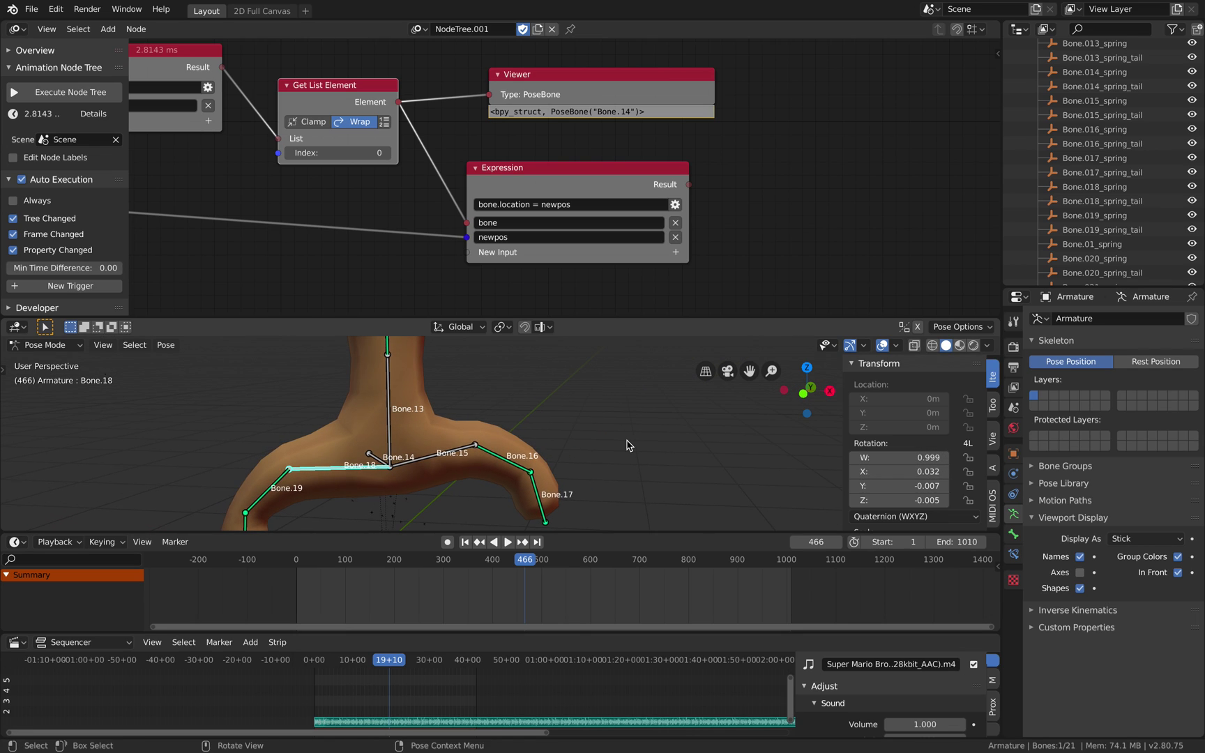
- View the rotation modes available for Bone.18, and select Bone.15
scroll(628, 444, "down", 2)
left_click(914, 516)
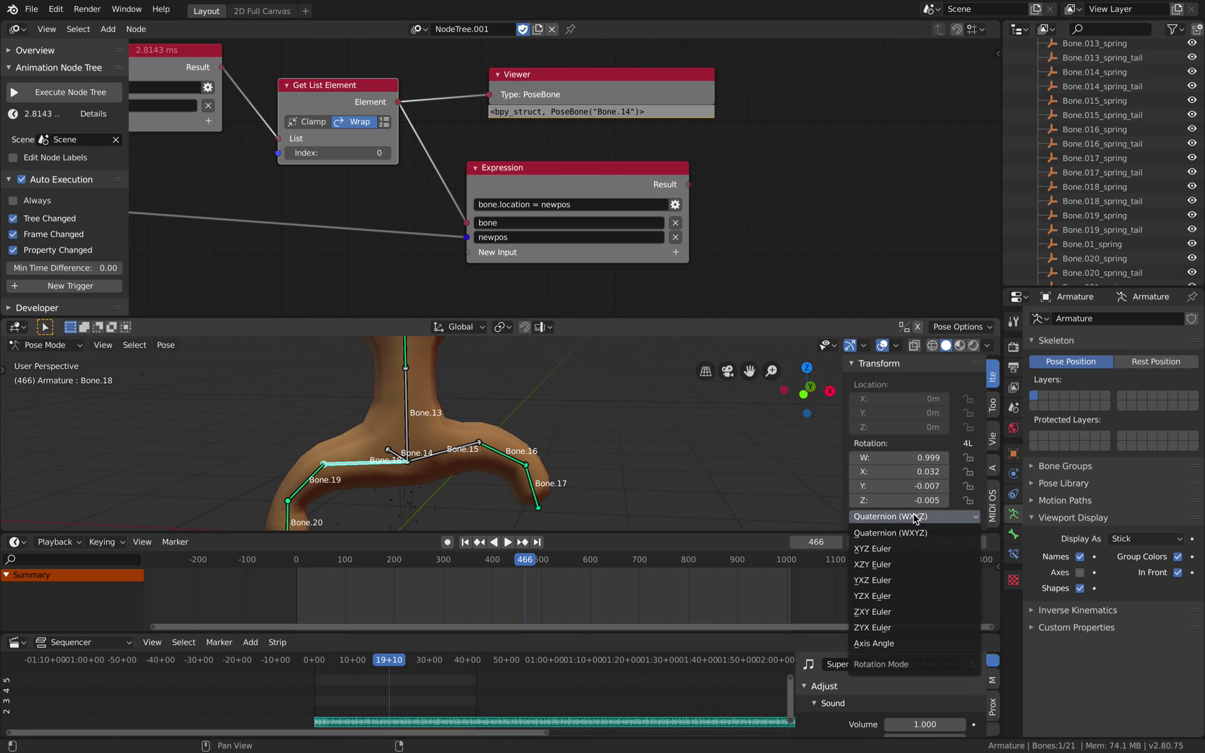
left_click(452, 453)
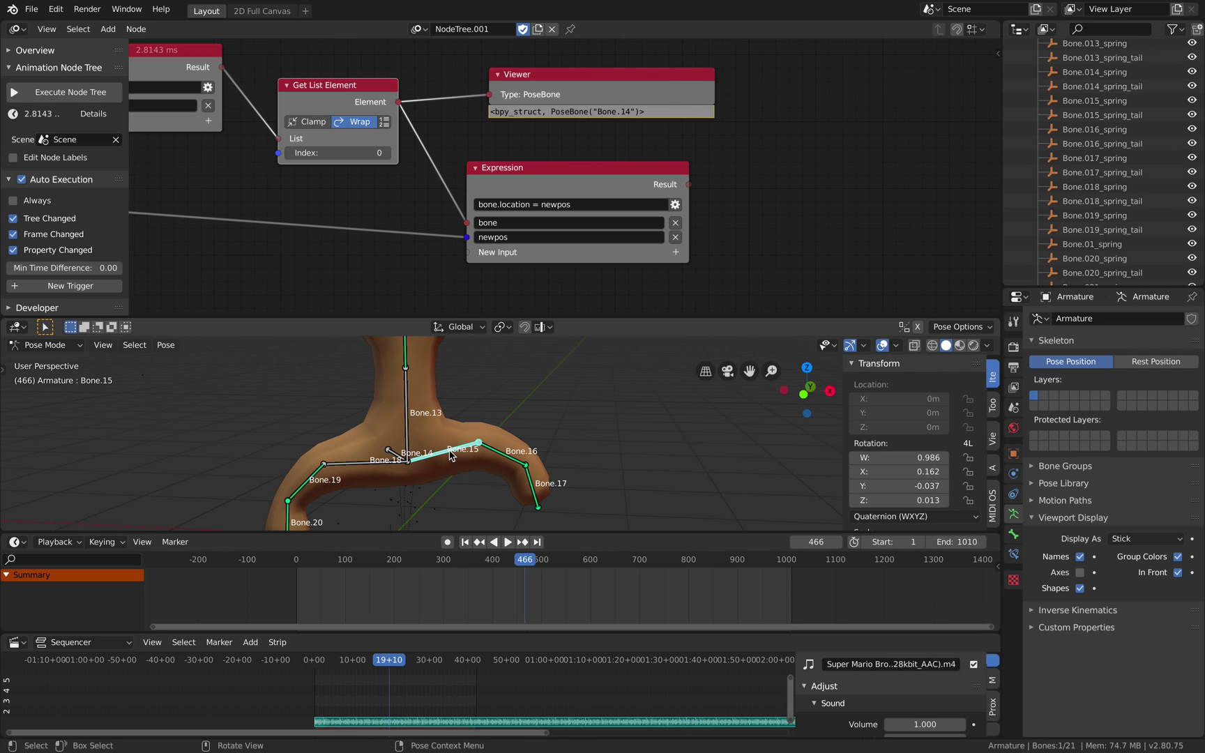
- Set the rotation mode of Bone.15 and Bone.13 to XYZ Euler
left_click(899, 516)
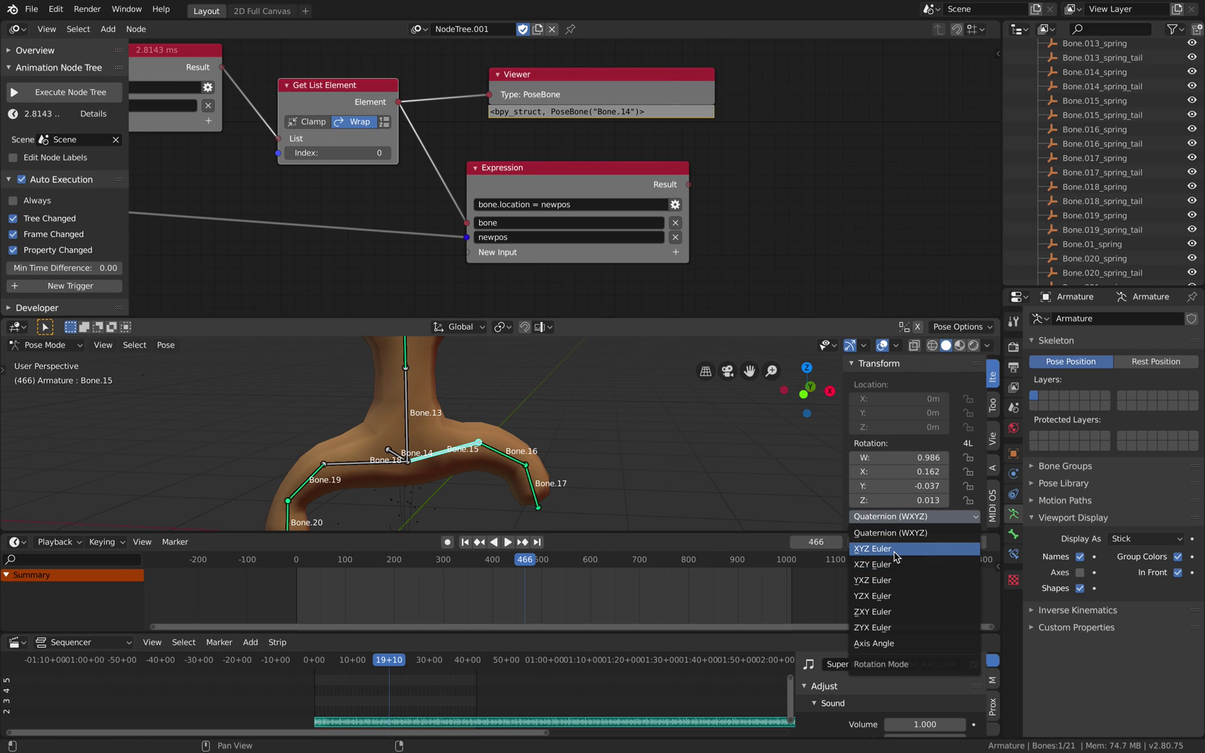
left_click(896, 551)
left_click(410, 421)
left_click(878, 502)
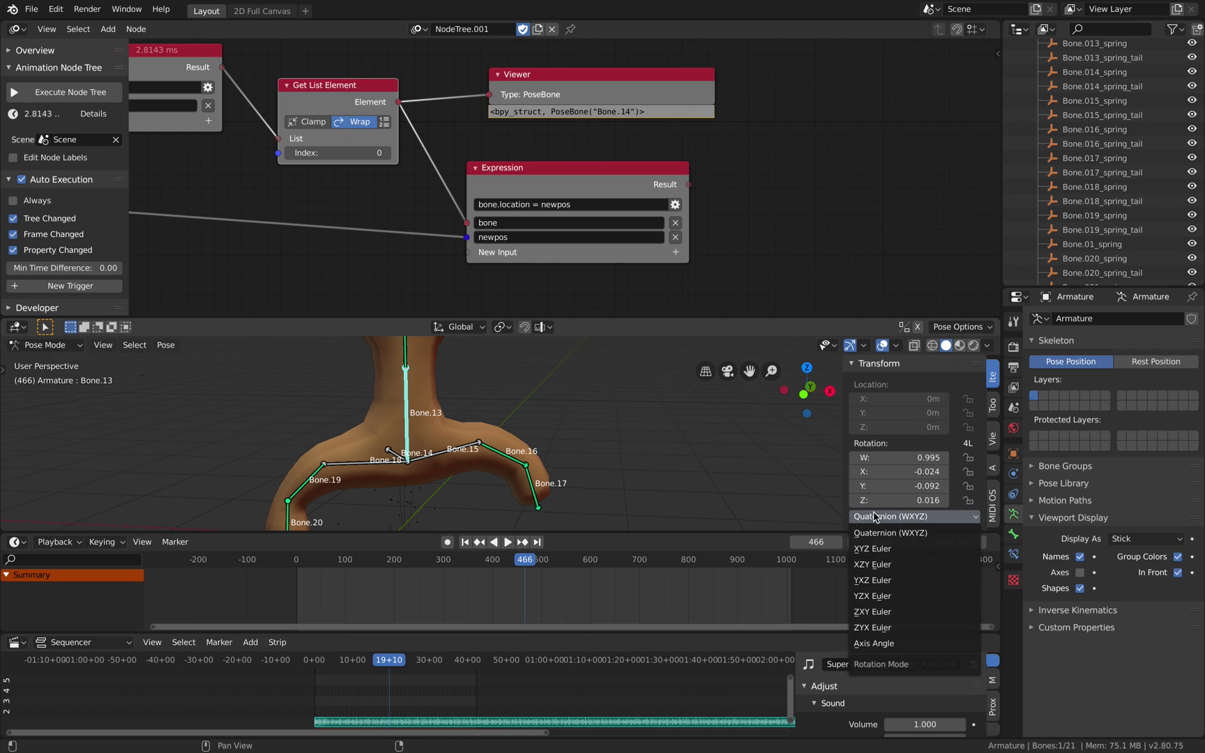
left_click(900, 552)
middle_click_drag(590, 466, 520, 460)
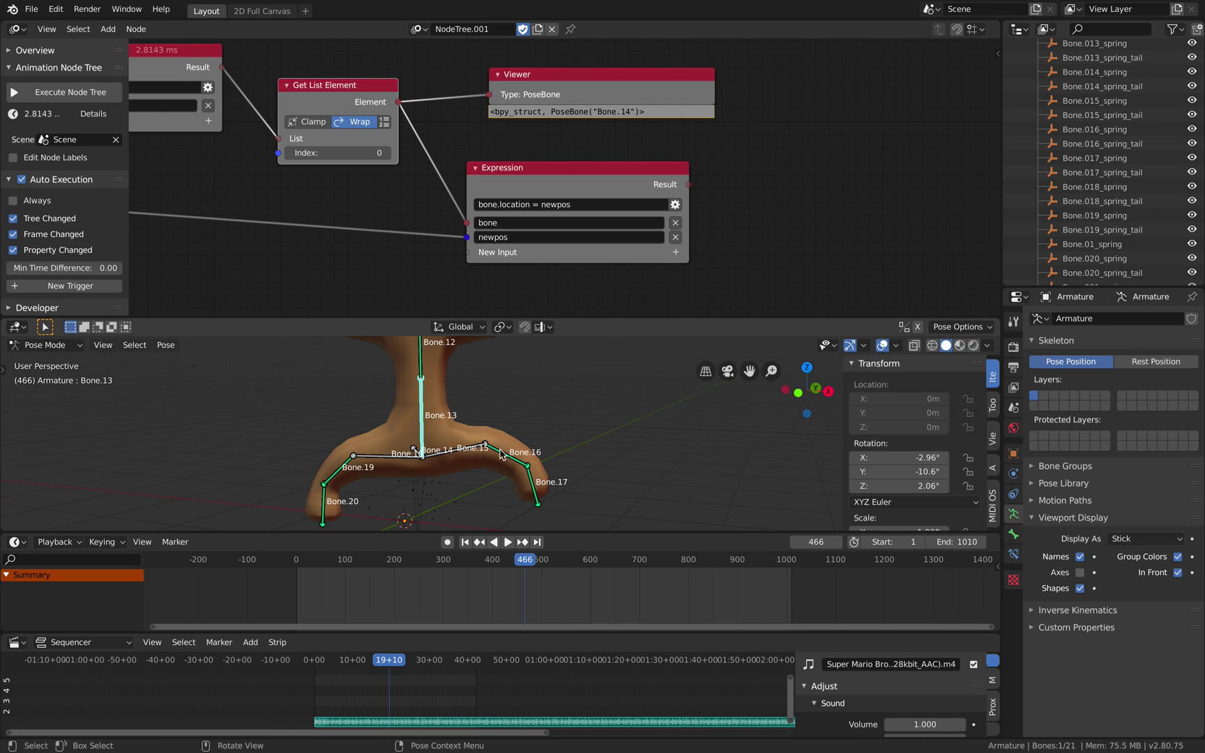
- Adjust Bone.15's X, Y and Z rotation and save the project as rough_sudo_015anim.blend
scroll(898, 457, "down", 1)
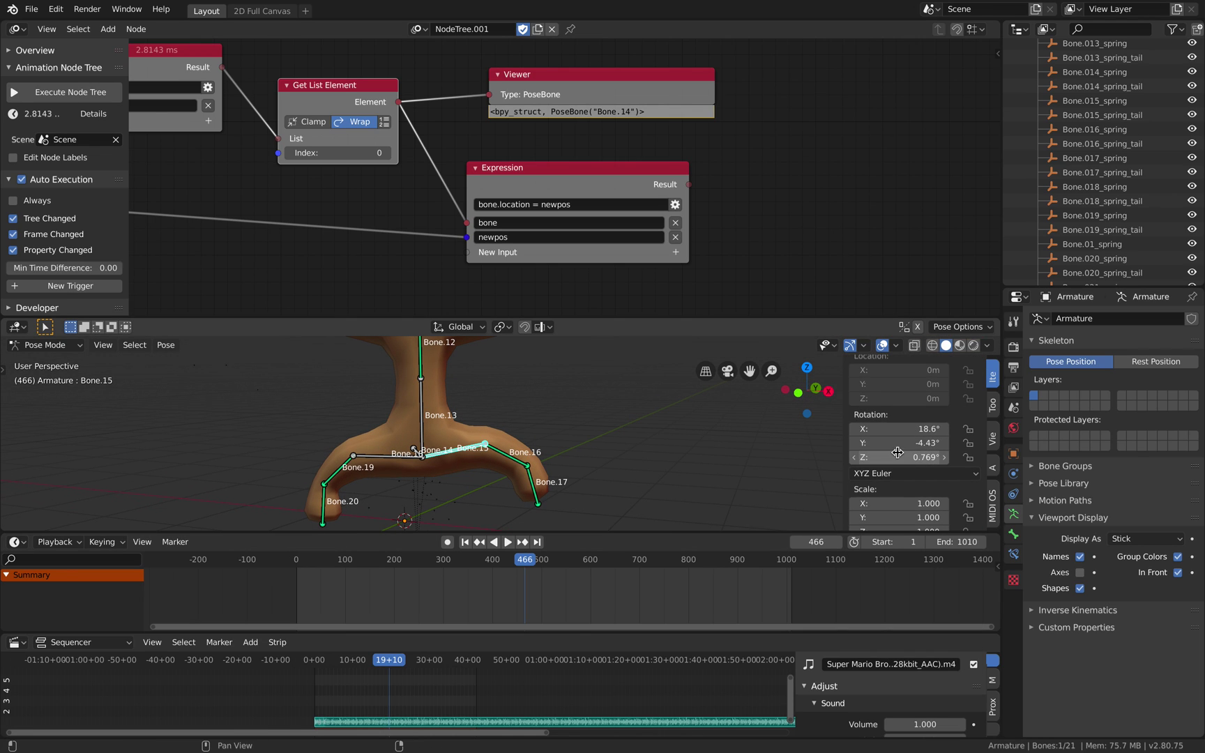
mouse_move(895, 453)
left_mouse_down()
mouse_move(880, 453)
mouse_move(908, 443)
mouse_move(881, 429)
mouse_move(898, 427)
left_mouse_up()
key("ctrl+s")
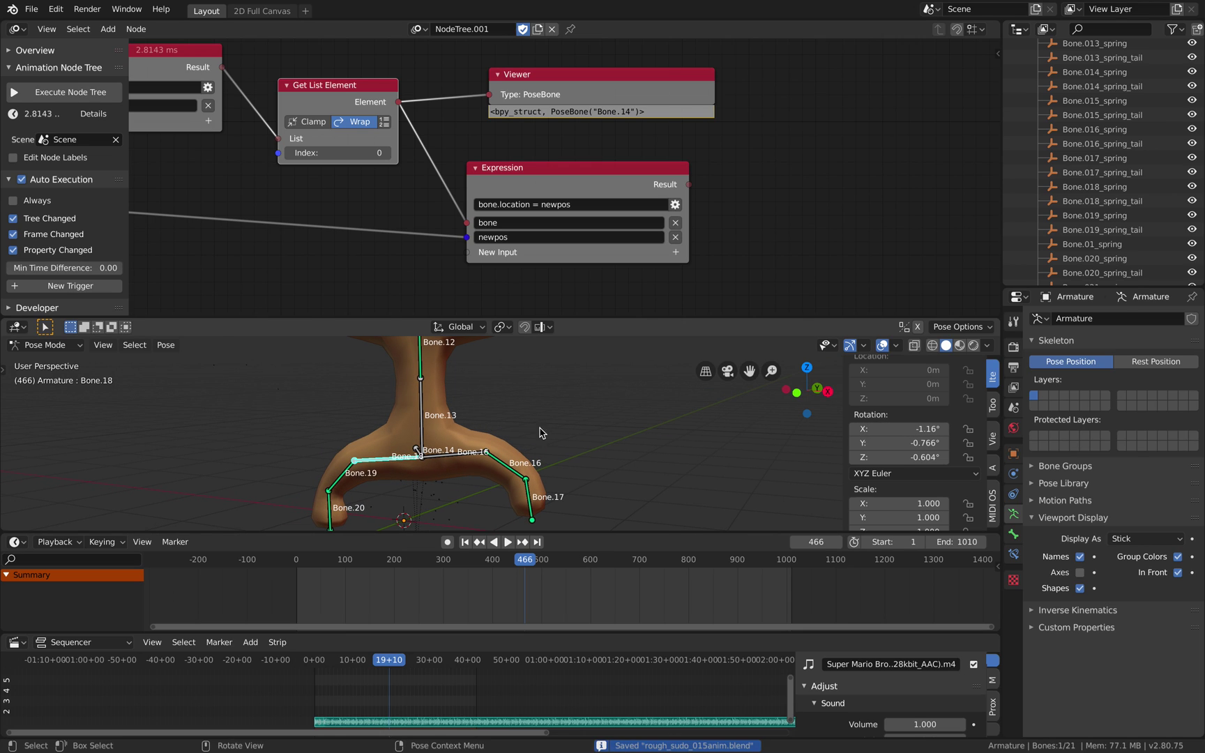
- Duplicate the Get List Element node above the original and link the arm.pose.bones[:] expression's result to its List input
middle_click_drag(534, 426, 548, 442)
scroll(548, 442, "up", 3)
middle_click_drag(410, 472, 401, 475)
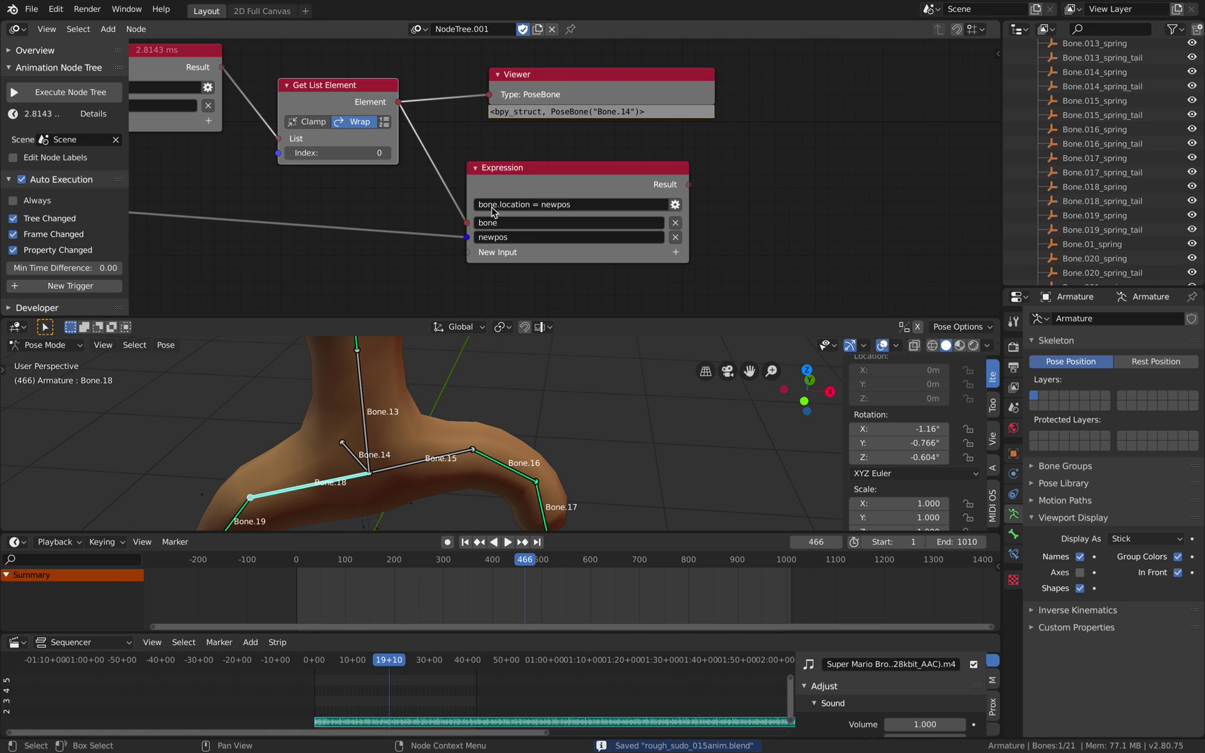
scroll(512, 157, "down", 2)
middle_click_drag(513, 157, 586, 235)
scroll(411, 198, "up", 1)
middle_click_drag(411, 198, 495, 195)
key("g")
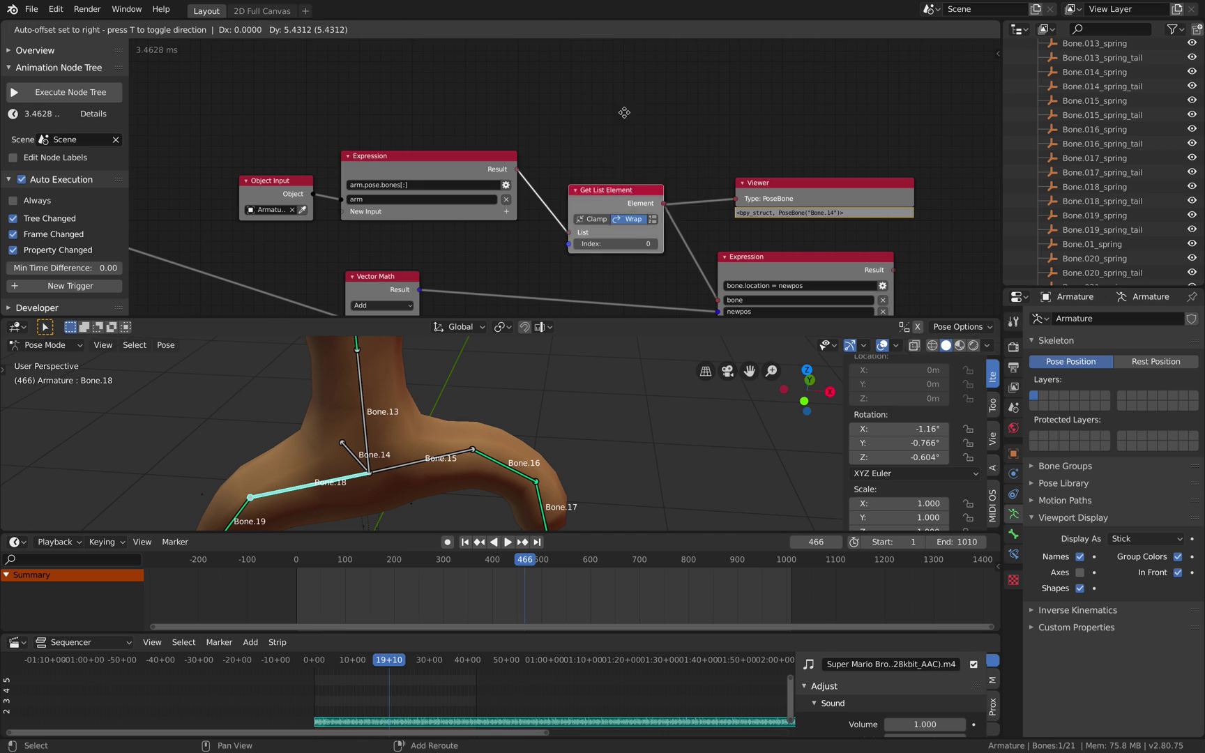
left_click(624, 78)
left_click_drag(516, 169, 590, 117)
- Duplicate the Viewer, link it to the new Get List Element's output, and set that element's index to 18
left_click(773, 182)
key("shift+d")
left_click(775, 91)
left_click_drag(674, 85, 740, 109)
scroll(672, 176, "up", 1)
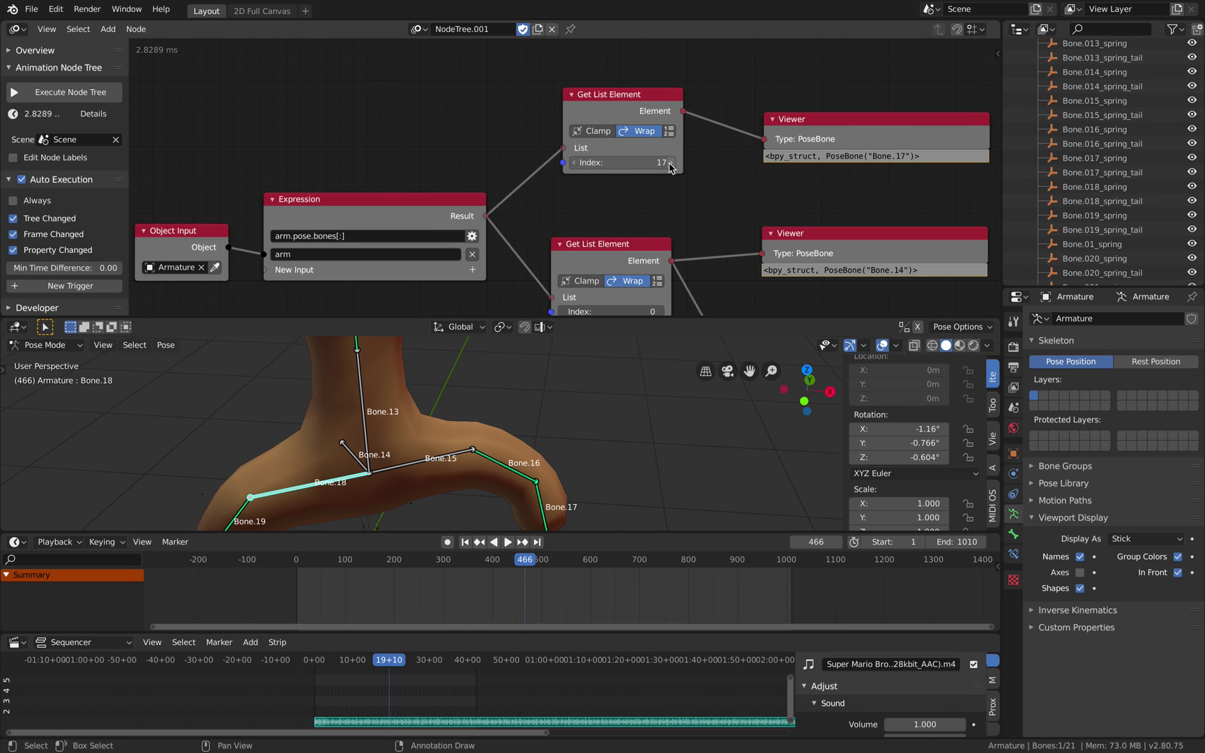
left_click_drag(622, 106, 626, 120)
middle_click_drag(626, 120, 626, 190)
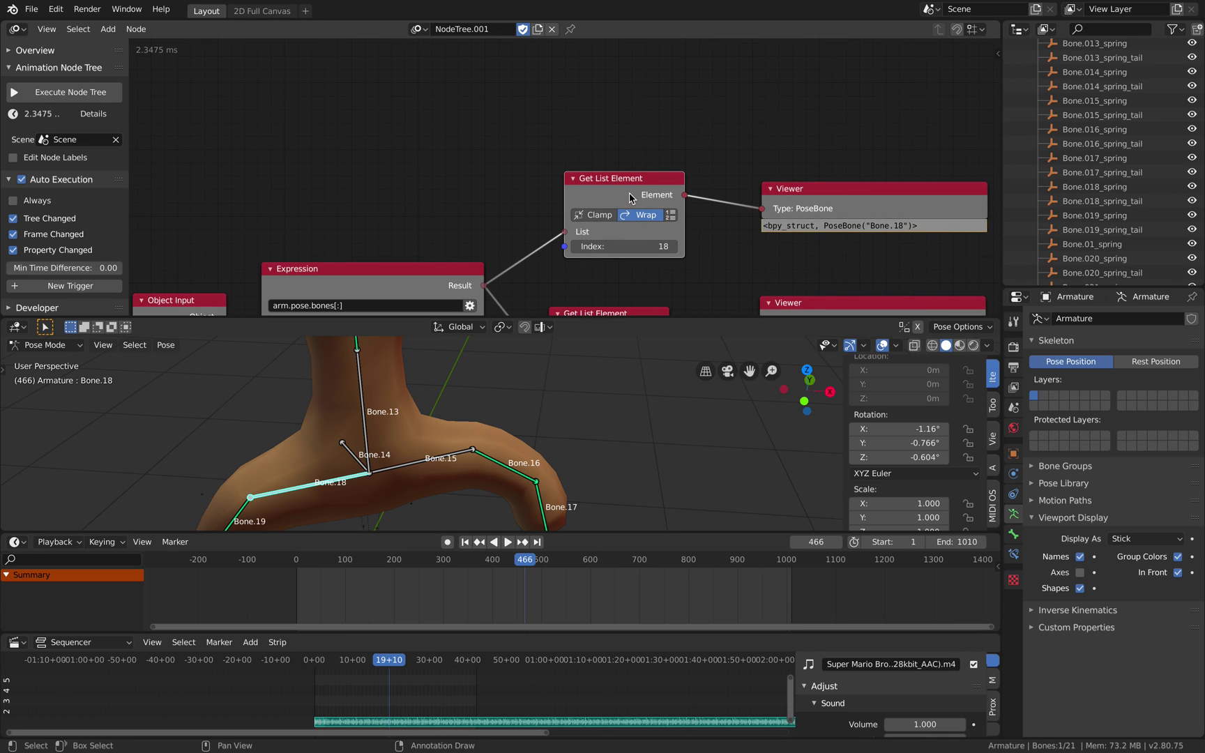
- Duplicate the index 18 Get List Element, connect it to the arm.pose.bones[:] result, and link another Viewer to its output
key("shift+d")
left_click(627, 100)
left_click_drag(488, 287, 562, 140)
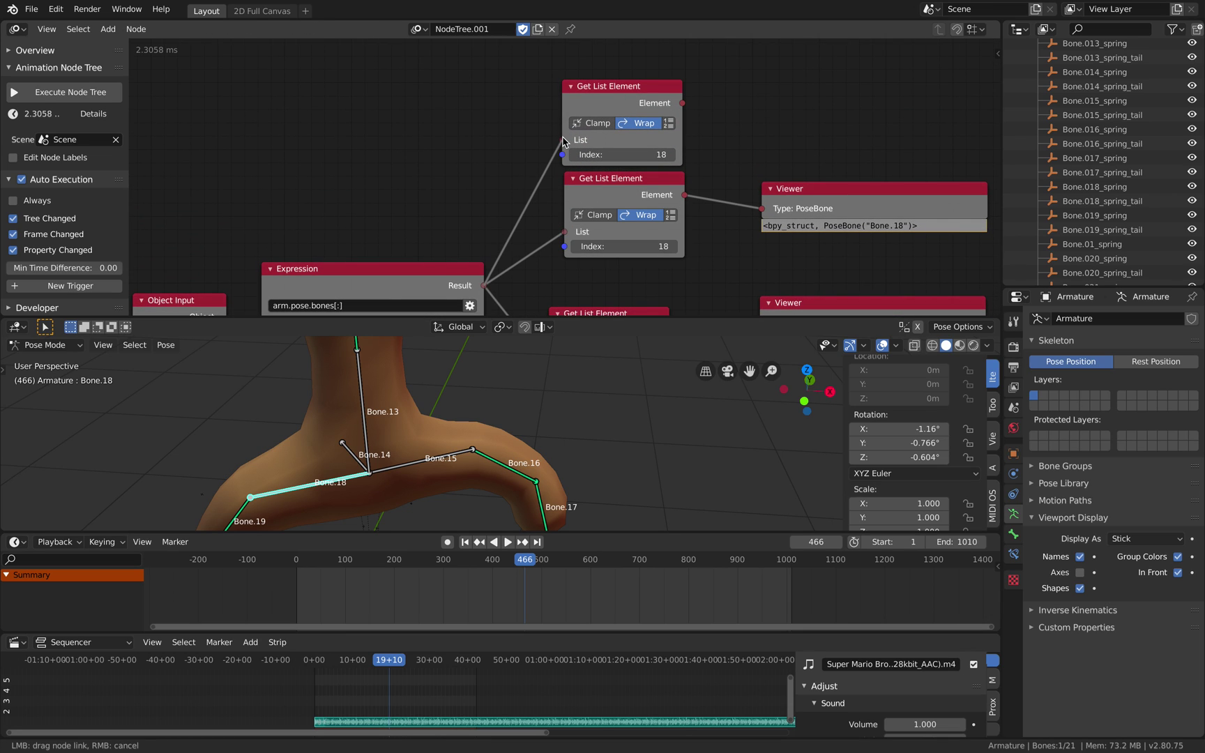
key("shift+d")
left_click(775, 115)
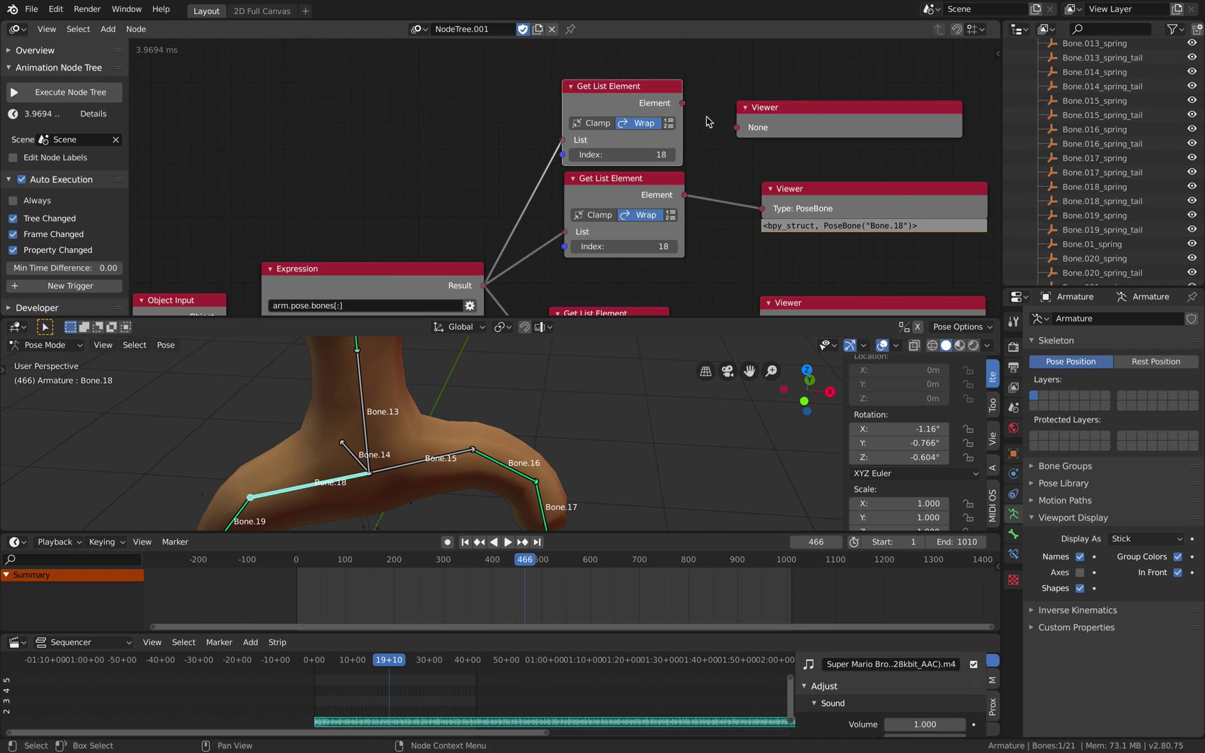
left_click_drag(737, 127, 682, 104)
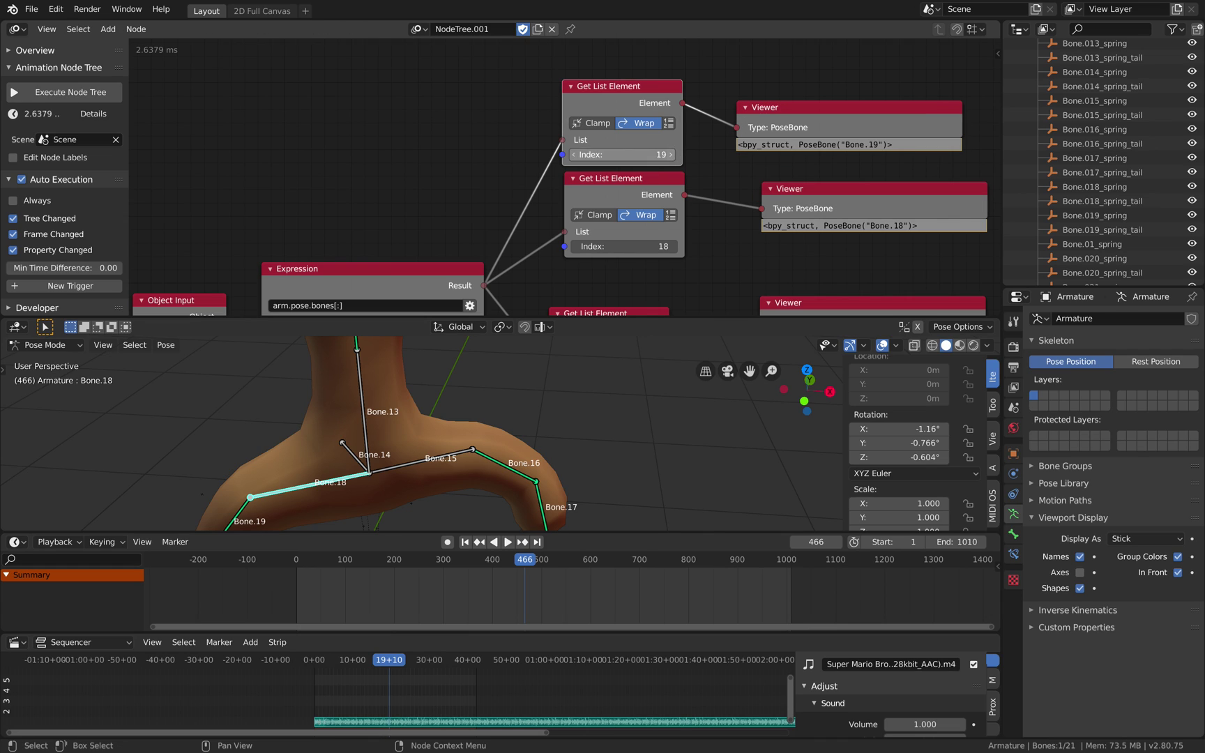
- Set the topmost Get List Element's index to 15 and save the project
left_click(671, 155)
left_click(672, 154)
left_click(576, 155)
left_click(575, 155)
left_click(575, 155)
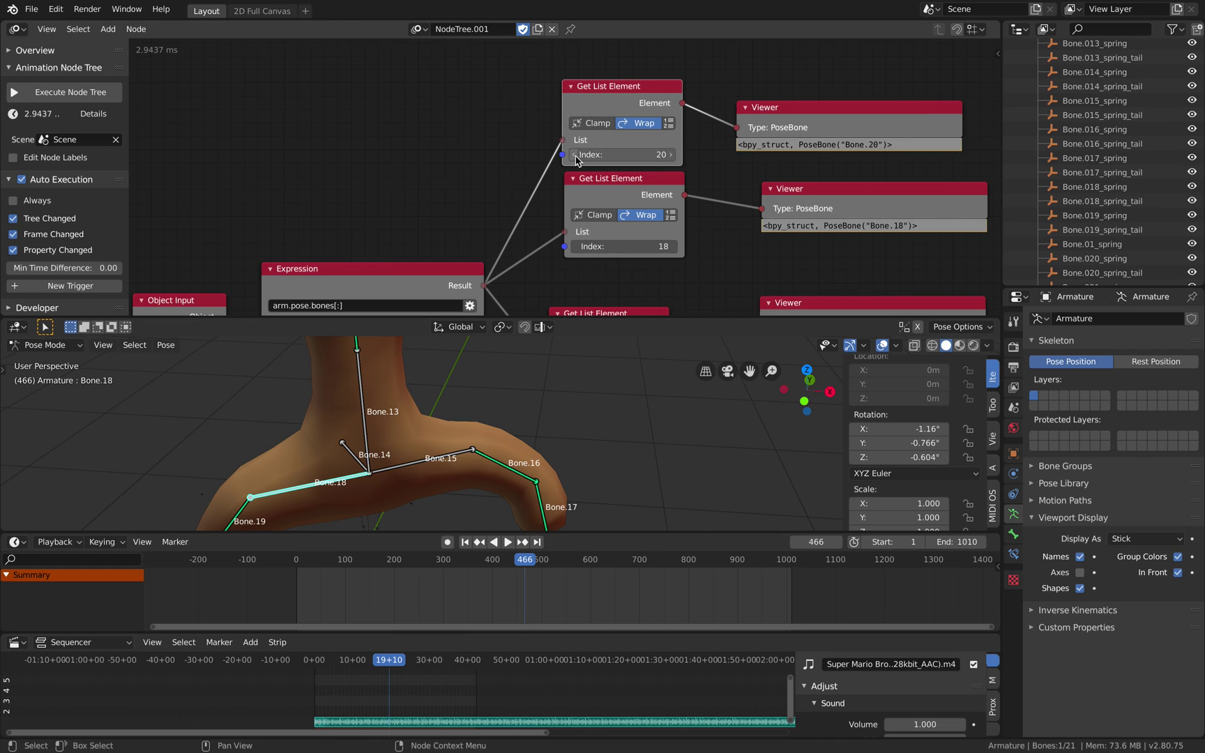
scroll(725, 155, "down", 2)
middle_click_drag(712, 150, 606, 130)
key("ctrl+s")
- Duplicate the bone.location Expression node and place the copy beside the Bone.15 and Bone.18 Viewers
left_click_drag(681, 167, 663, 168)
middle_click_drag(523, 285, 461, 155)
left_click(591, 220)
middle_click_drag(583, 181, 529, 214)
key("shift+d")
left_click(763, 53)
middle_click_drag(781, 120, 772, 205)
left_click_drag(765, 181, 760, 91)
middle_click_drag(760, 94, 737, 140)
scroll(749, 153, "up", 2)
- Rename the copied Expression's newpos input to newrot and change its expression to bone.location = newrot
left_click(799, 210)
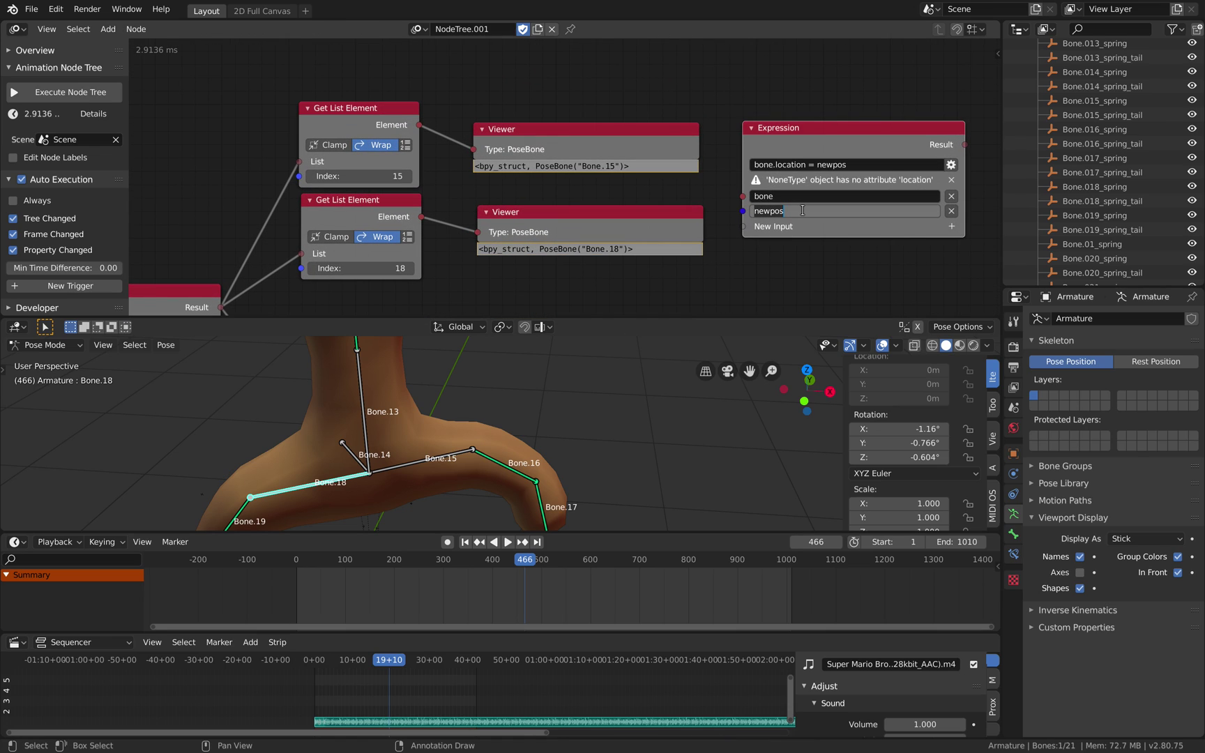
type("newrot")
key("Return")
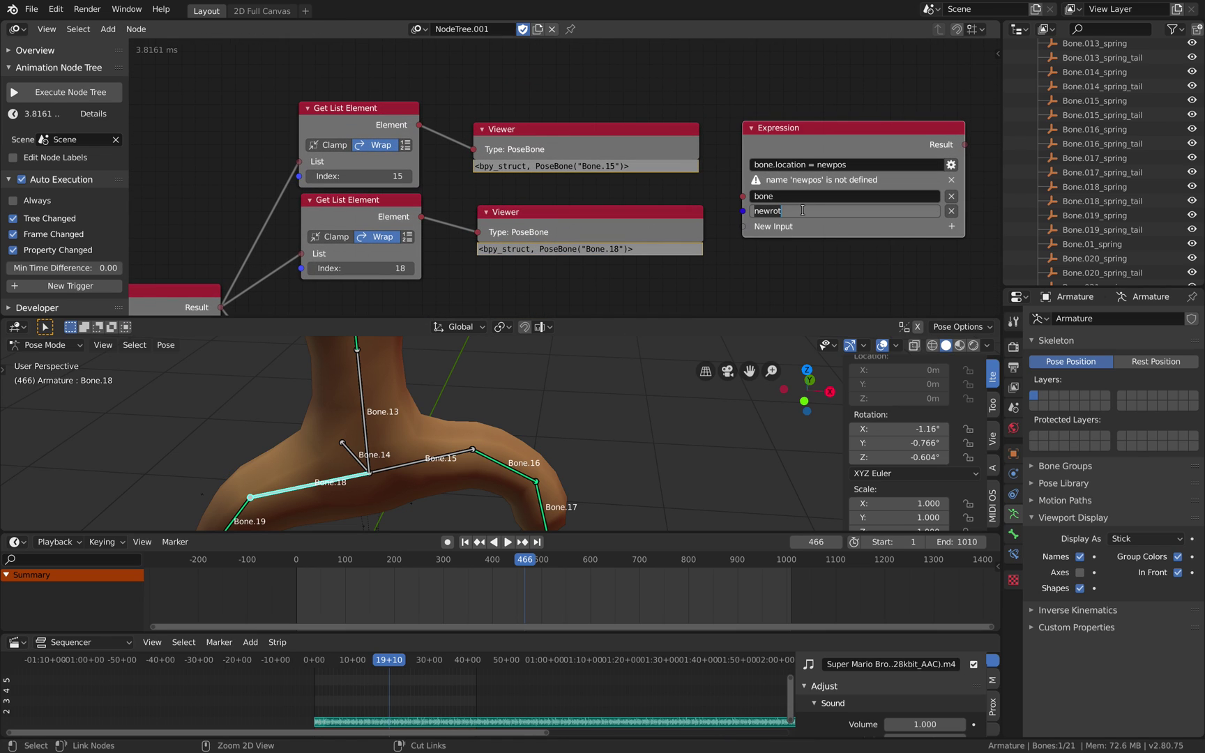
double_click(835, 164)
type("newrot")
- Link the Bone.15 list element to the copied Expression's bone input and move that node farther from the Viewers
left_click(835, 101)
middle_click_drag(785, 106, 791, 87)
left_click_drag(425, 107, 753, 177)
left_click_drag(800, 106, 906, 44)
middle_click_drag(757, 115, 528, 131)
- Add a Combine Euler node below the new Expression node and space the two nodes apart
key("shift+a")
left_click(618, 203)
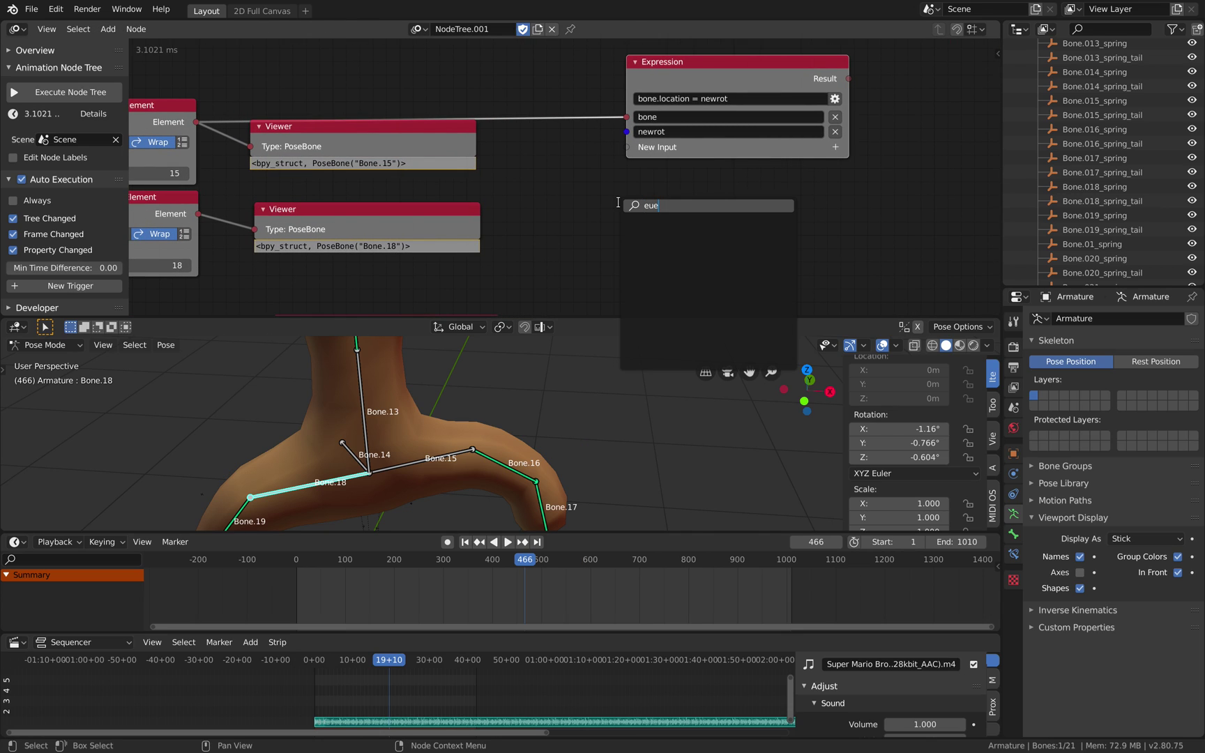
key("shift+a")
left_click(582, 188)
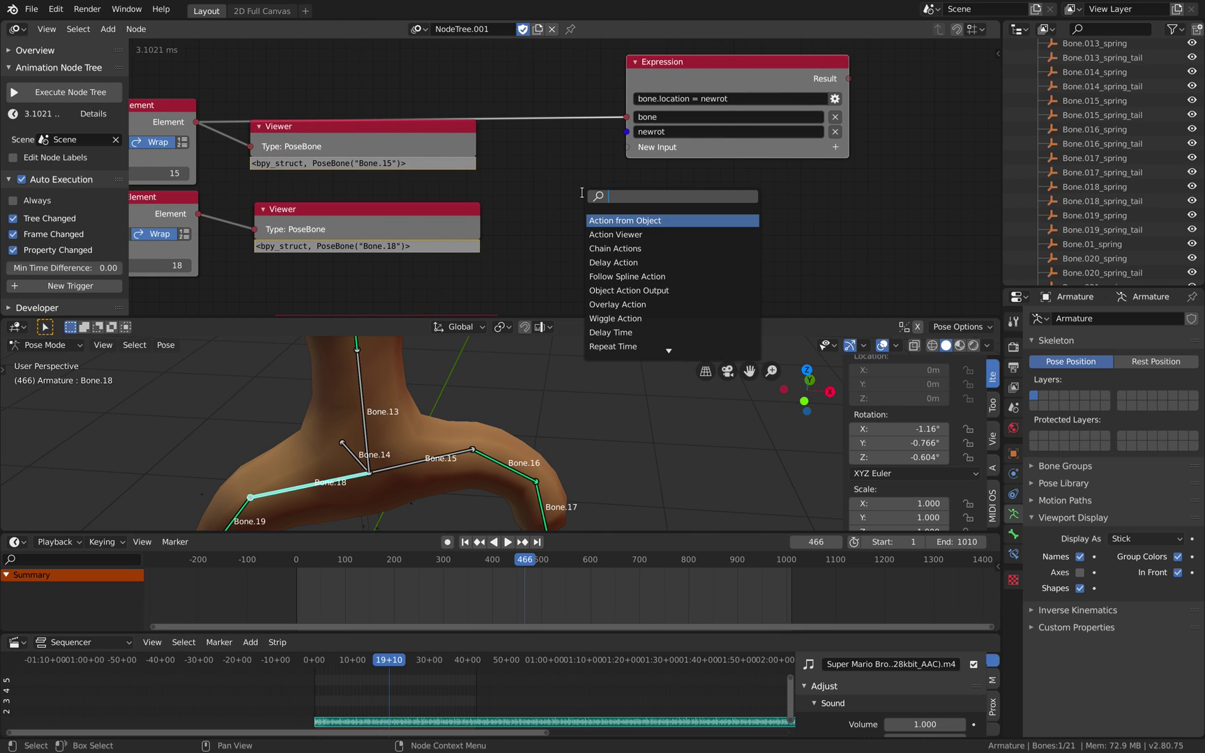
type("co")
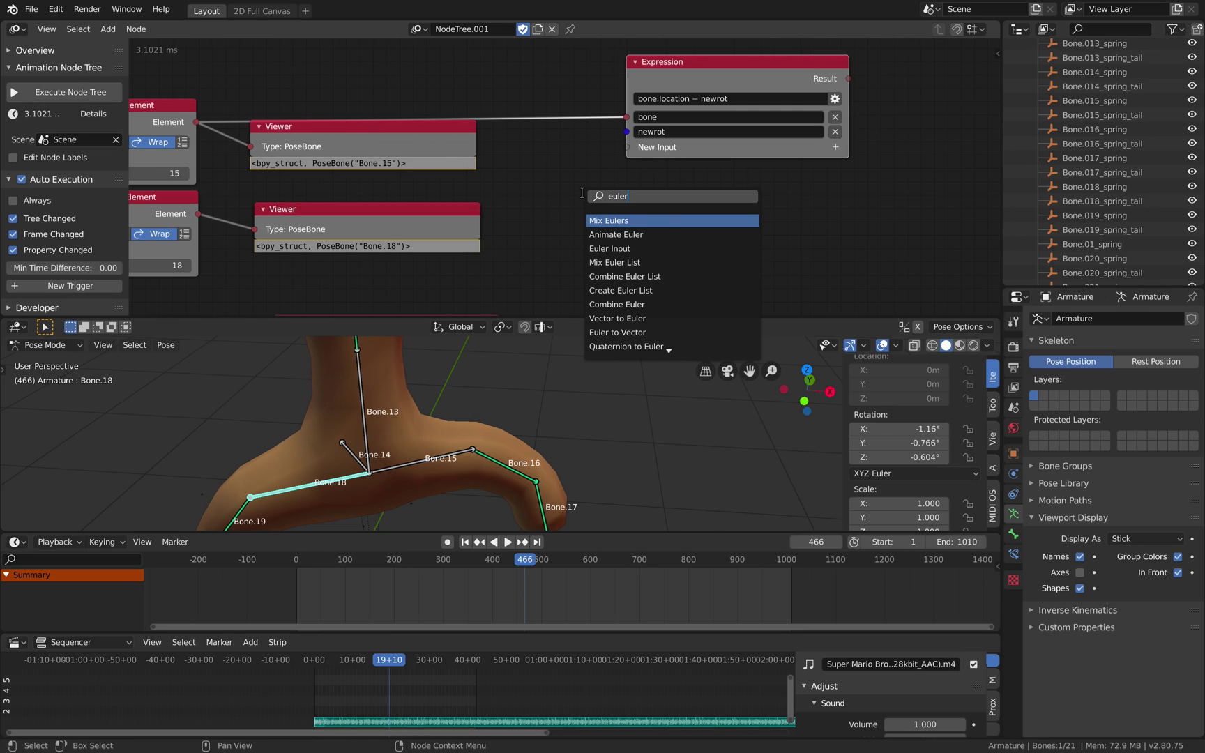
type("mbine e")
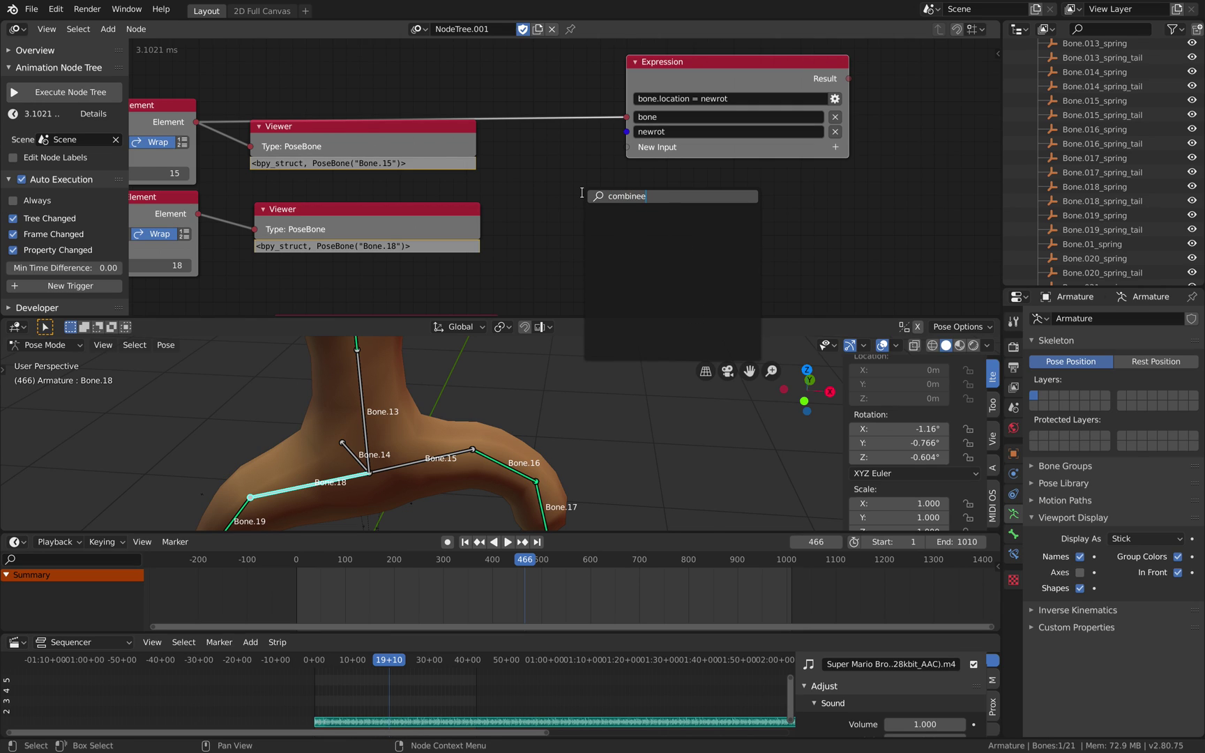
key("Down")
key("Down")
key("Return")
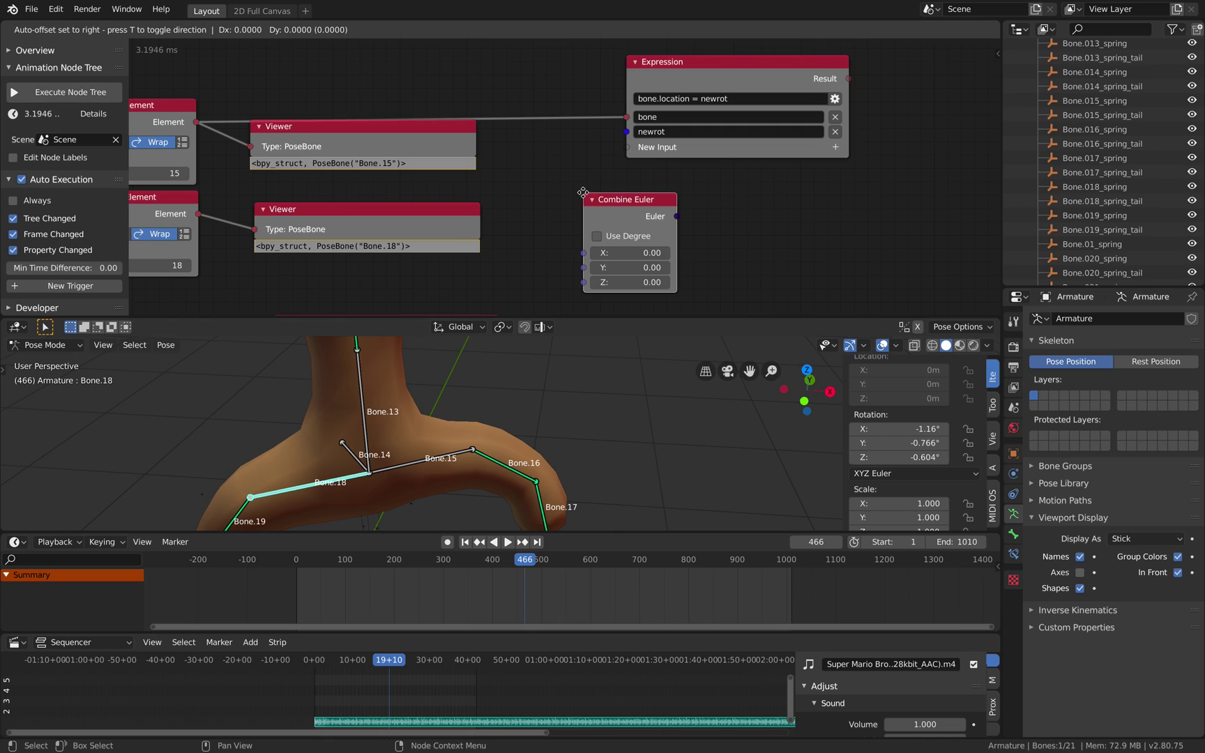
left_click(515, 170)
left_click_drag(673, 154, 724, 150)
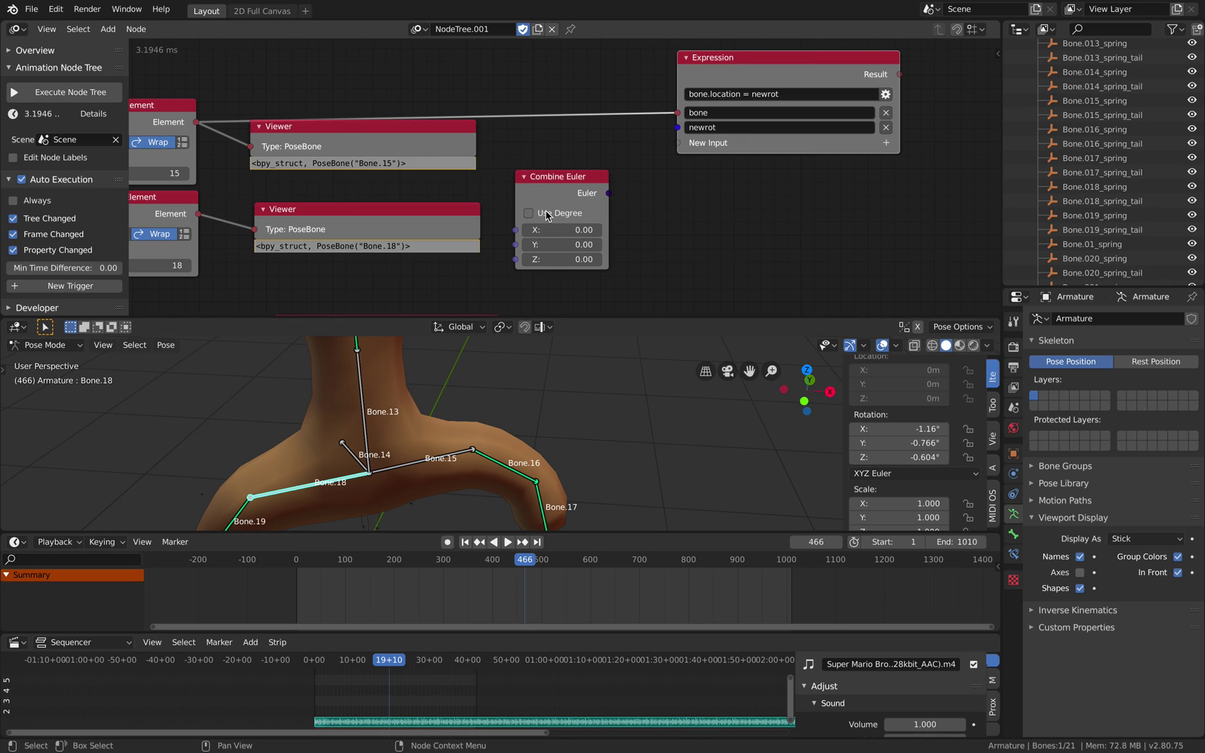
- Replace the Expression's newrot vector input with an Euler input named newrot, fed by the Combine Euler output
left_click_drag(609, 193, 670, 177)
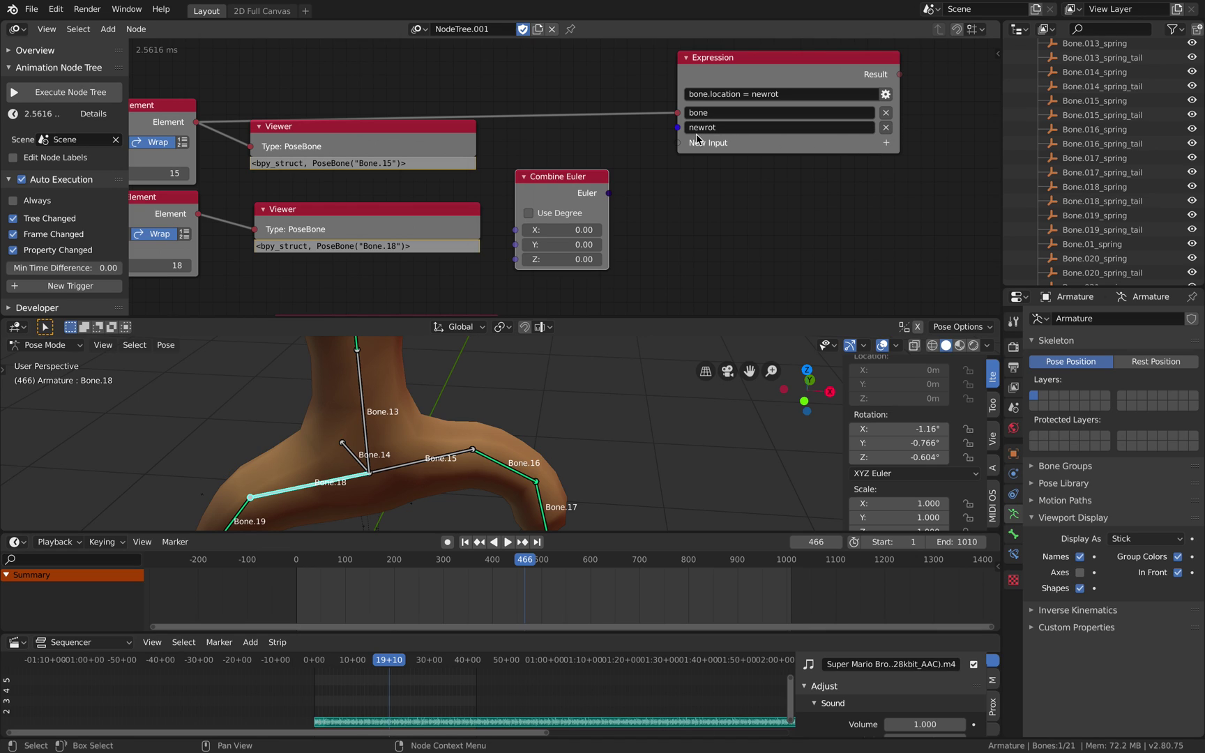
left_click(885, 128)
left_click(887, 140)
type("euler")
left_click(903, 178)
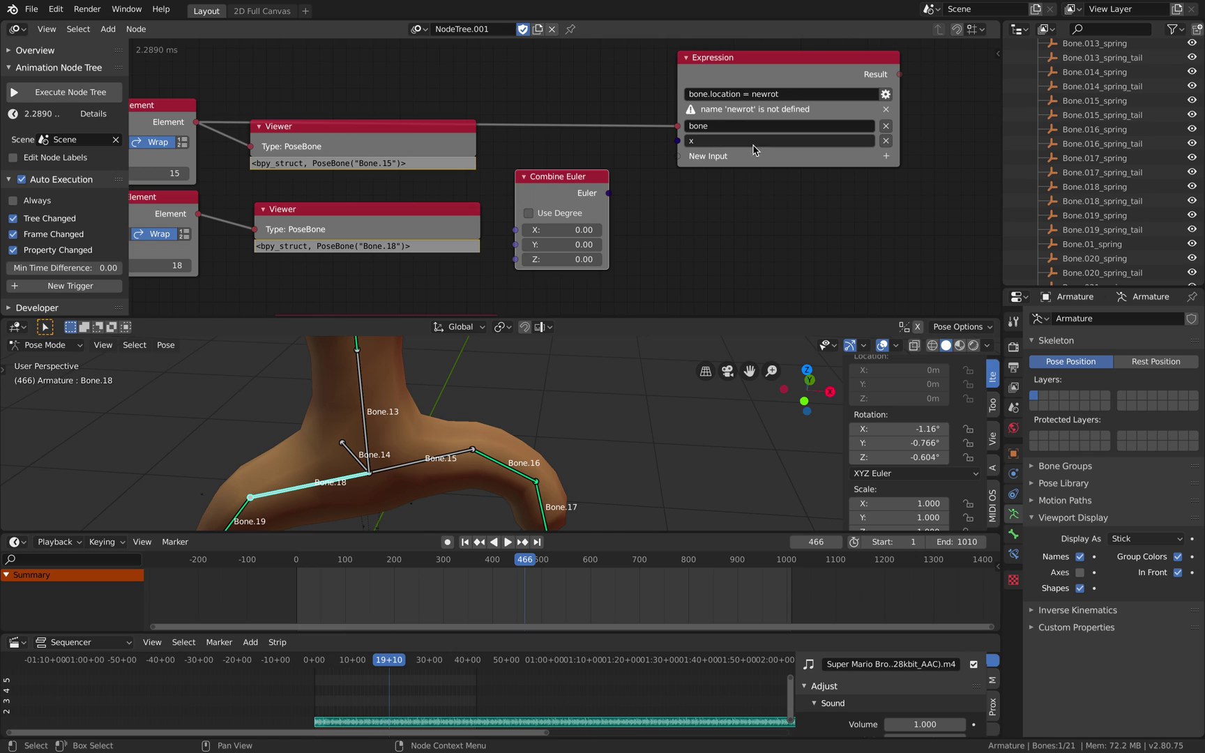
left_click_drag(608, 194, 679, 143)
left_click(713, 142)
type("newrot")
key("Return")
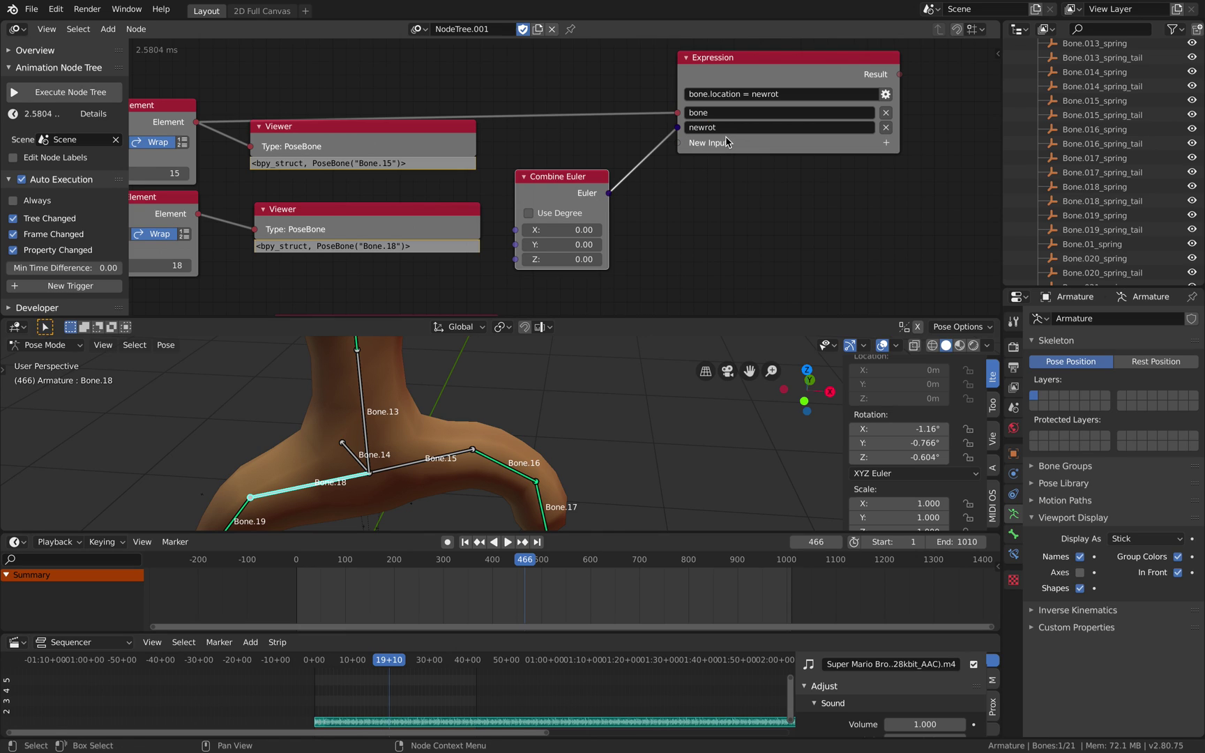
- Set the Combine Euler's X, Y and Z values to 0 and save the project
mouse_move(565, 256)
left_mouse_down()
mouse_move(537, 256)
mouse_move(566, 259)
left_mouse_up()
type("-0.54")
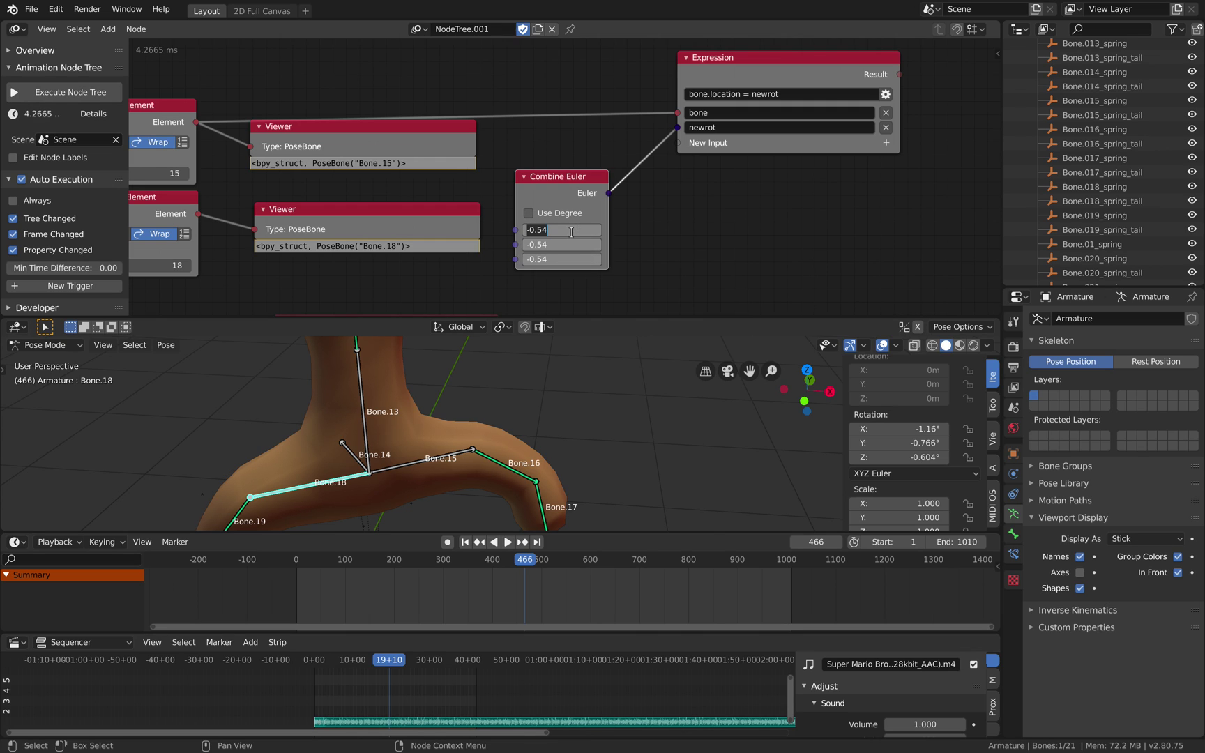
type("0")
key("Return")
scroll(570, 427, "down", 2)
key("ctrl+s")
- Deselect all bones and tidy the positions of the Viewer and Combine Euler nodes
middle_click_drag(547, 418, 541, 416)
left_click(542, 414)
middle_click_drag(576, 182, 598, 187)
left_click_drag(598, 186, 614, 171)
middle_click_drag(643, 171, 758, 177)
left_click_drag(531, 152, 528, 163)
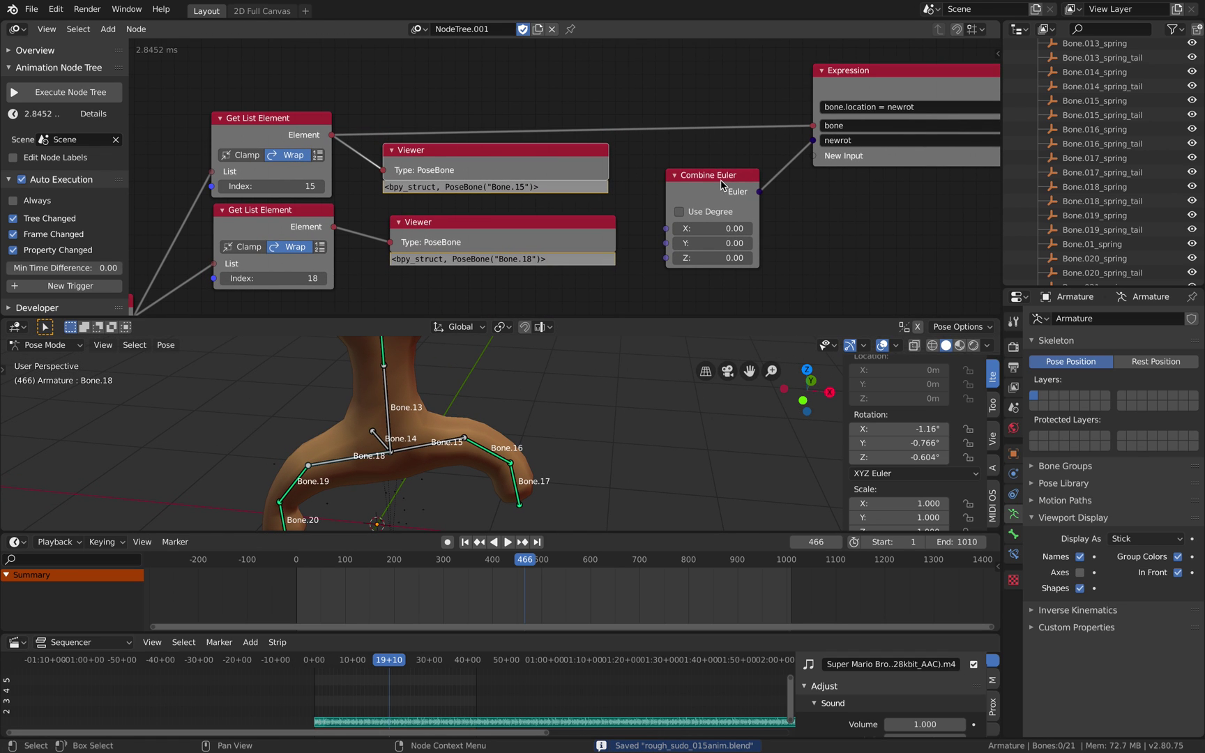
middle_click_drag(722, 182, 651, 166)
left_click_drag(652, 170, 652, 175)
middle_click_drag(699, 159, 583, 177)
- Change the new Expression to bone.rotation_euler = newrot and save the project
scroll(584, 176, "up", 3)
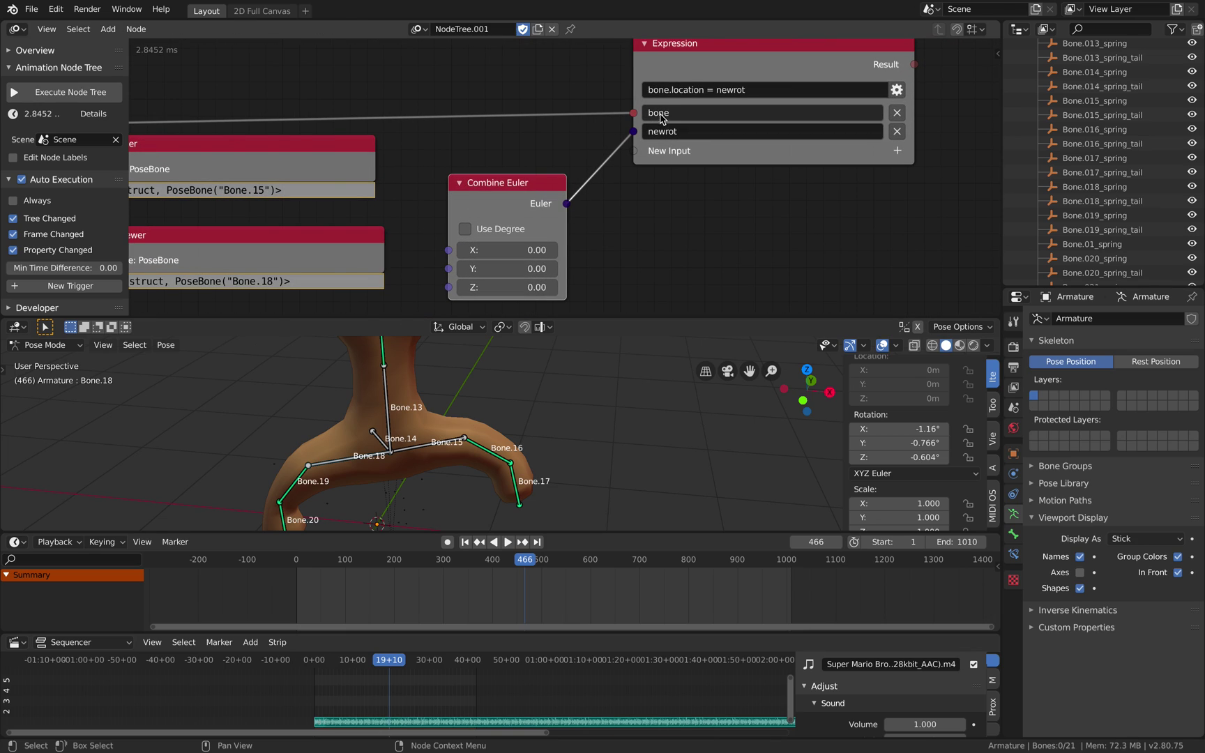
left_click(678, 94)
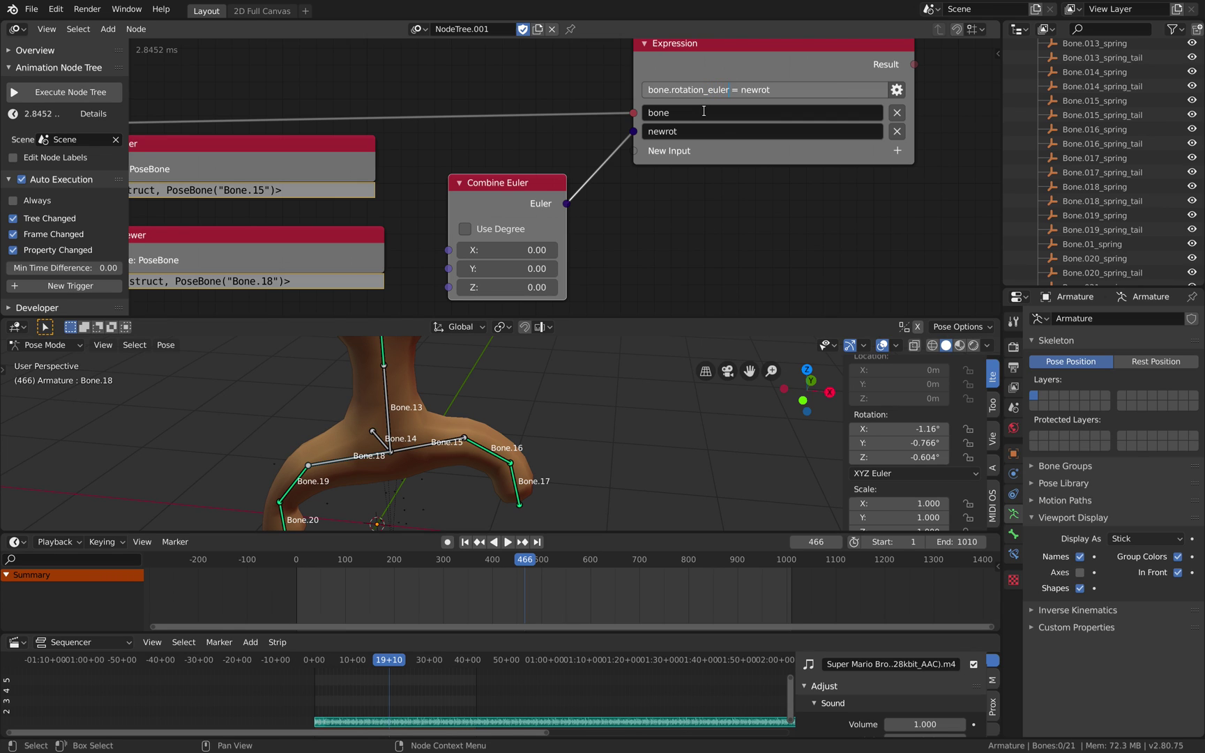
key("Return")
key("ctrl+s")
- Enable Use Degree on the Combine Euler node, set its X to 2.34, reposition the node, and save
middle_click_drag(638, 234, 588, 172)
mouse_move(456, 188)
left_mouse_down()
mouse_move(440, 188)
mouse_move(460, 188)
left_mouse_up()
left_click(414, 167)
scroll(598, 142, "down", 2)
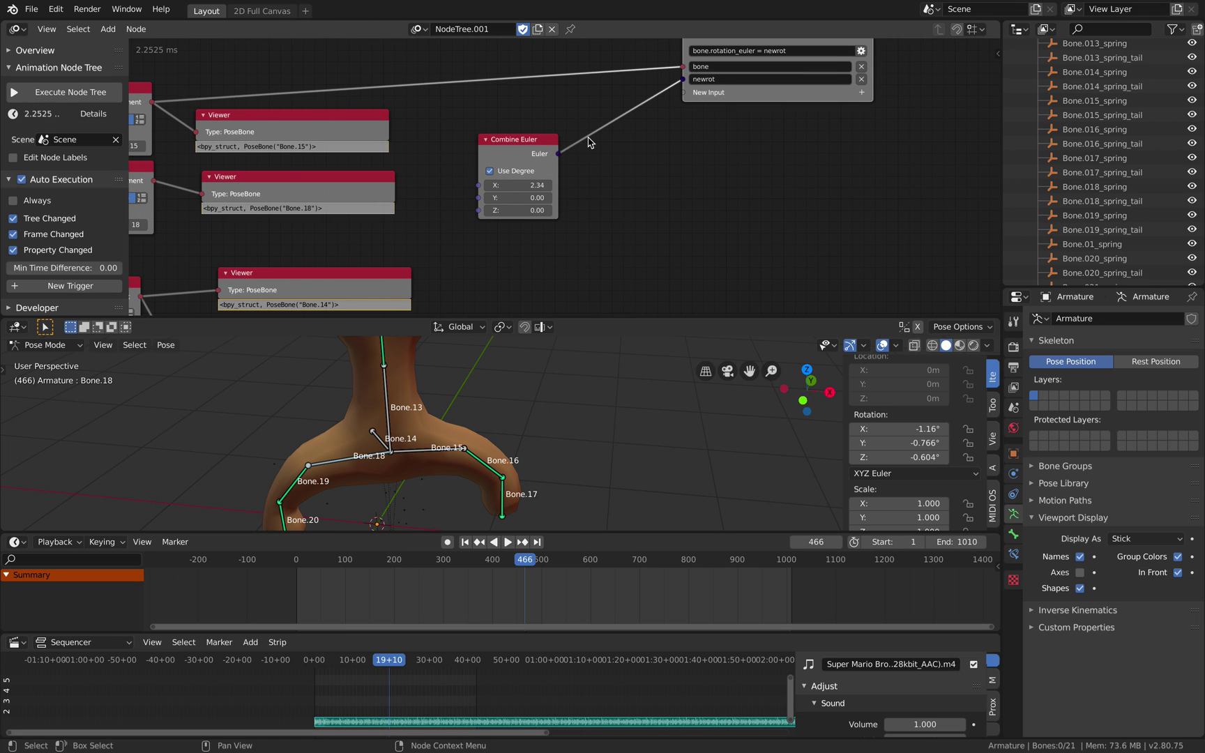
left_click_drag(520, 148, 593, 129)
middle_click_drag(484, 135, 651, 119)
key("ctrl+s")
- Examine the Sound Spectrum node feeding the bone location and the sampling methods it offers
scroll(651, 119, "down", 4)
middle_click_drag(557, 130, 770, 82)
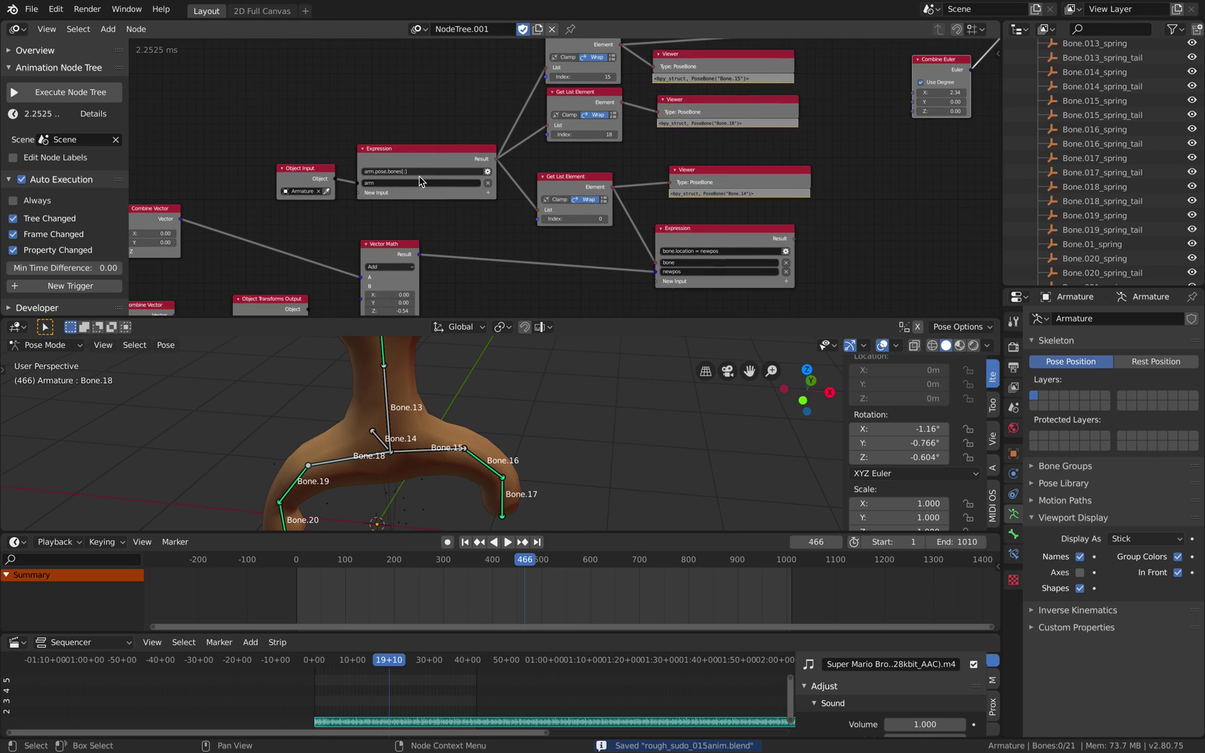
middle_click_drag(427, 174, 532, 128)
left_click_drag(477, 197, 479, 192)
middle_click_drag(295, 183, 350, 211)
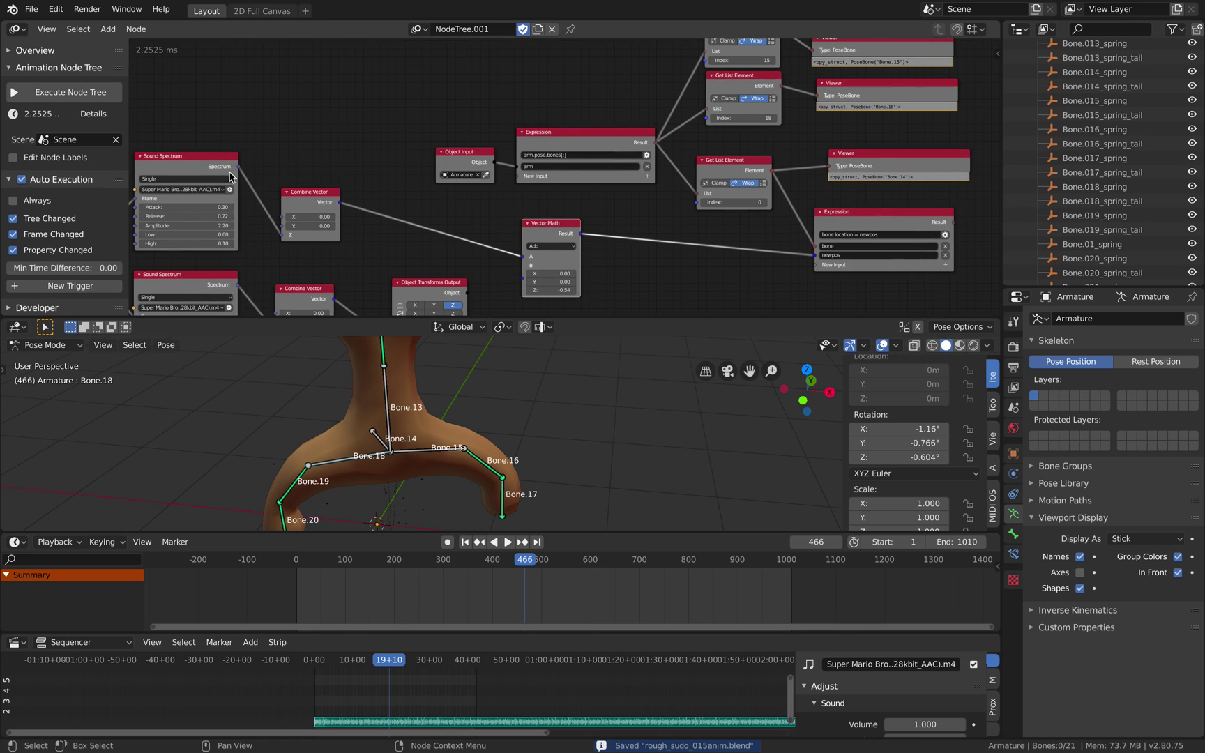
middle_click_drag(235, 177, 254, 191)
scroll(251, 174, "up", 3)
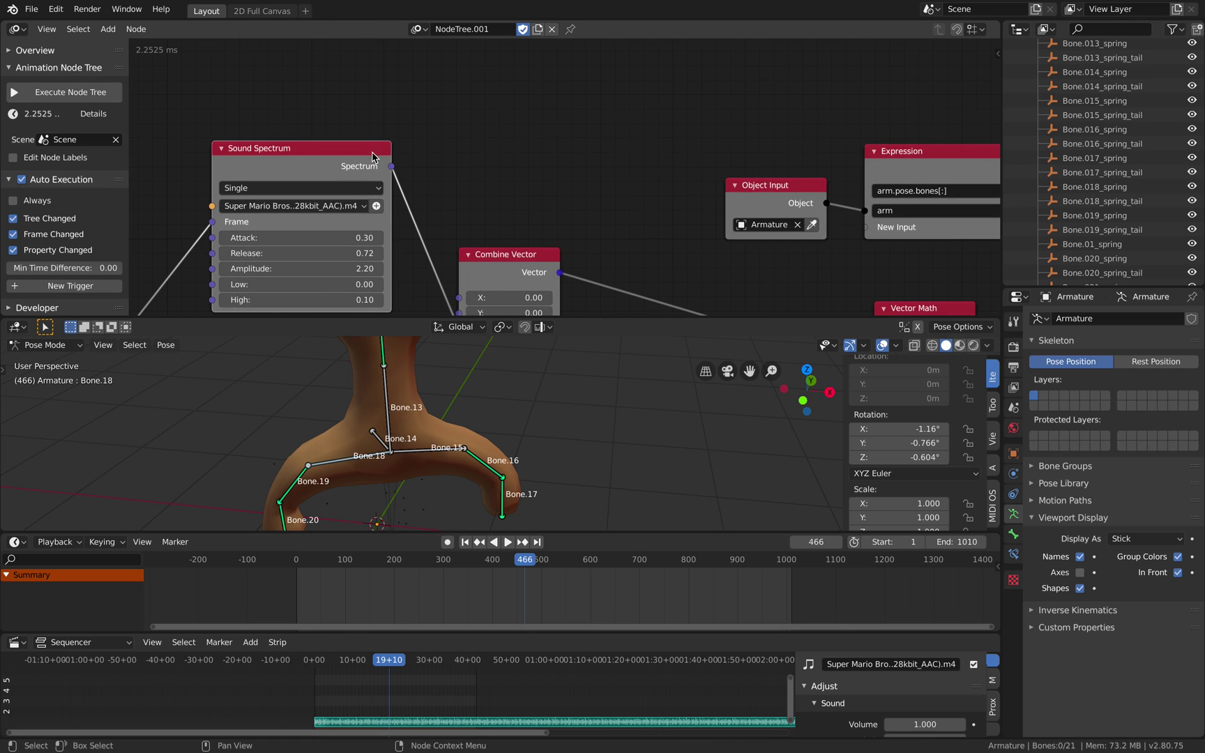
scroll(416, 169, "down", 1)
key("ctrl+a")
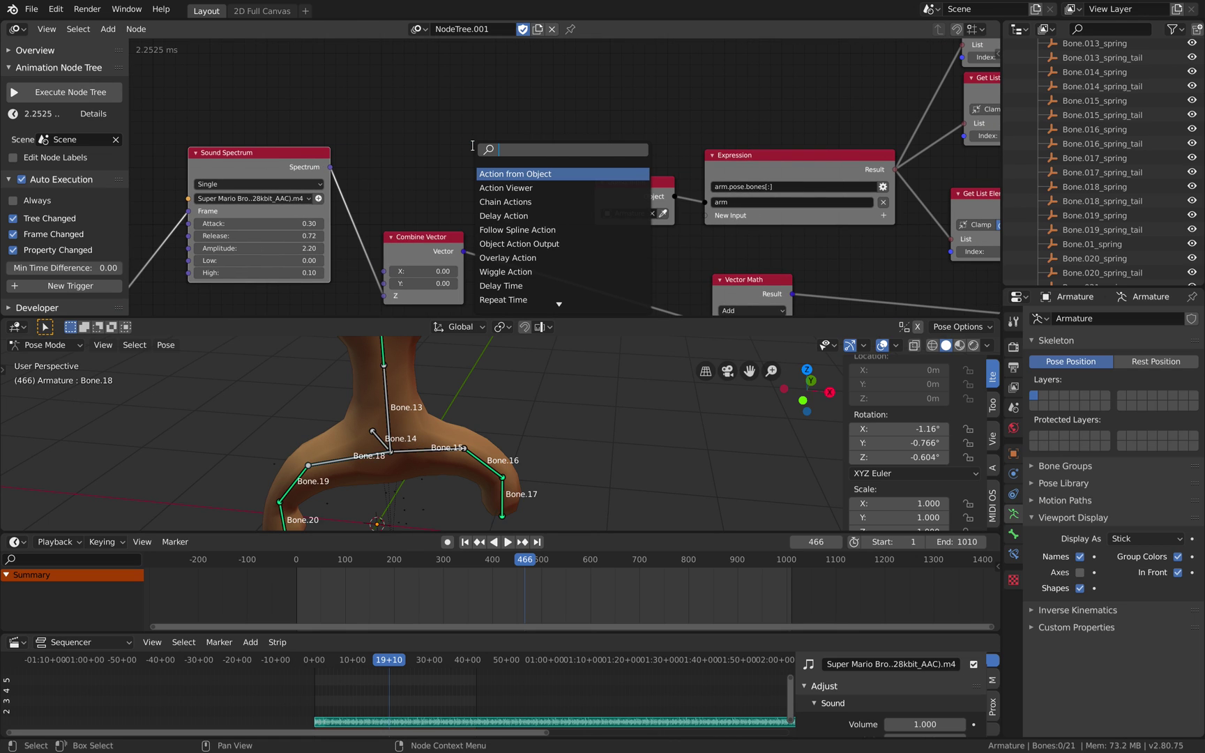
left_click(274, 186)
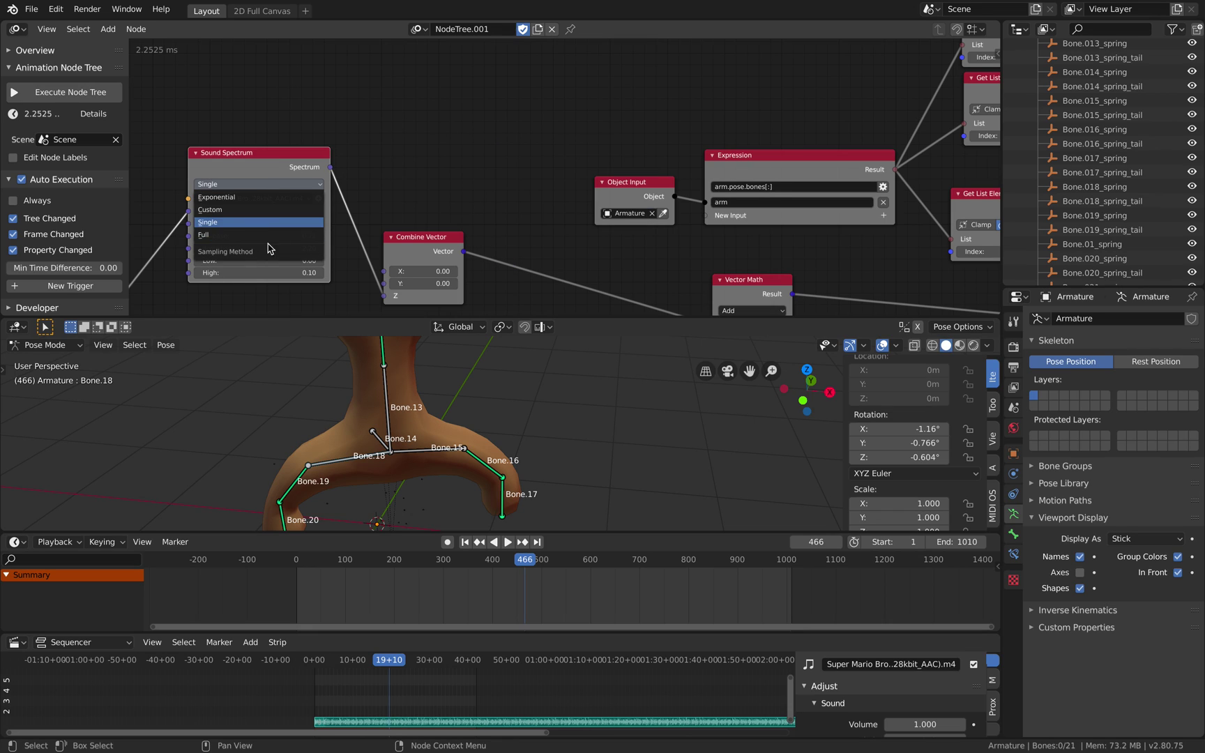
left_click(299, 222)
- Move the Sound Spectrum node slightly and view the whole rigged tree with the monkey head
left_click_drag(258, 153, 268, 148)
middle_click_drag(421, 387, 467, 385)
scroll(456, 400, "down", 1)
scroll(468, 385, "down", 3)
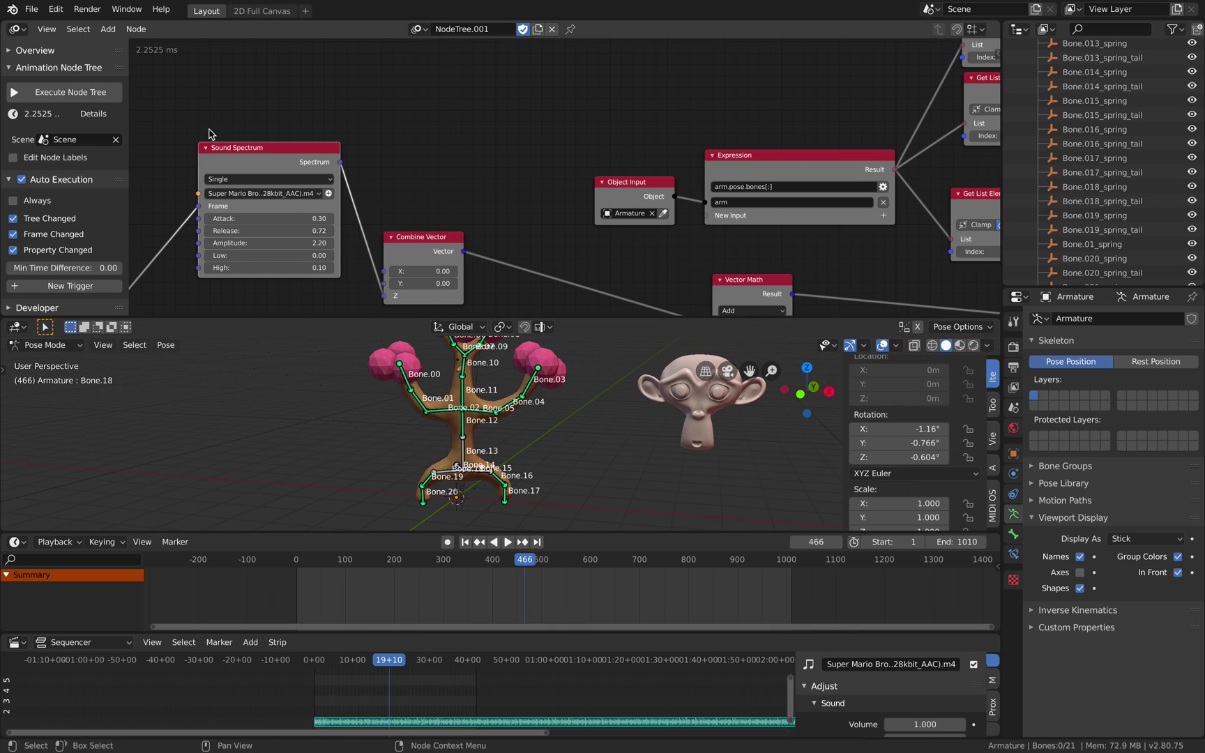
- Narrow the node editor's sidebar and add a Map Range node between the Sound Spectrum and Object Input nodes
left_click_drag(130, 103, 66, 107)
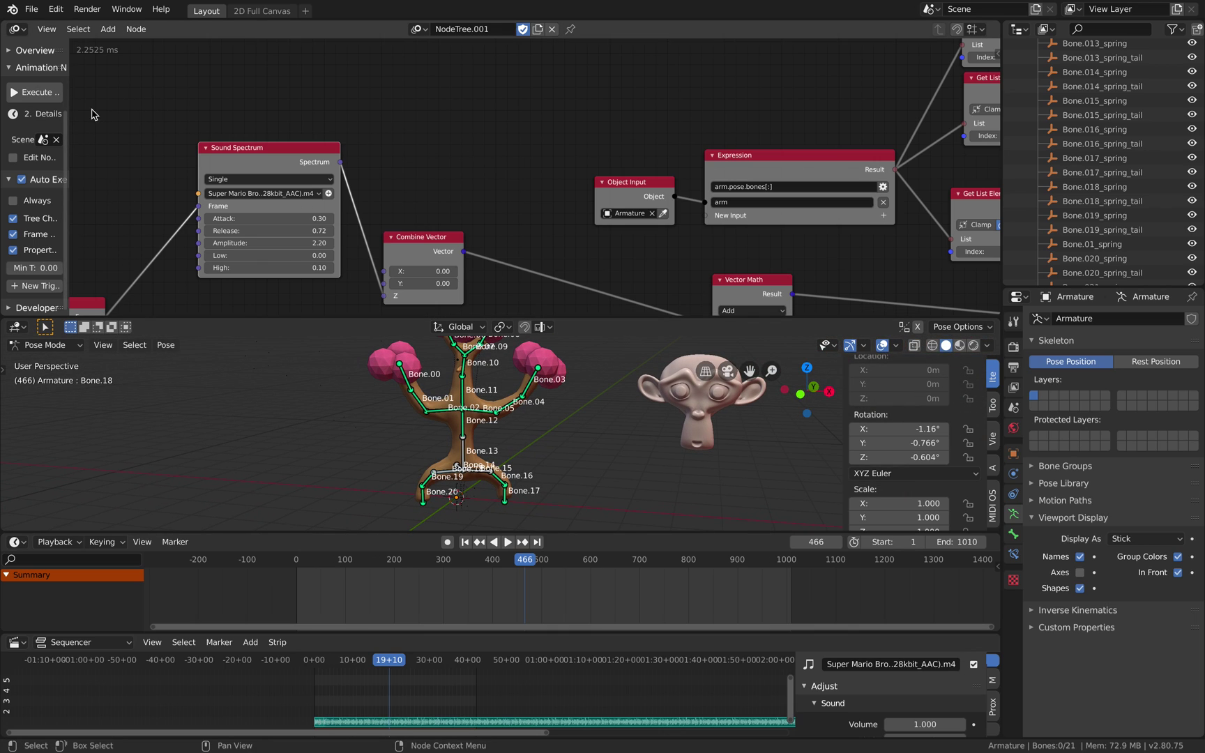
middle_click_drag(429, 162, 458, 157)
key("shift+a")
left_click(457, 131)
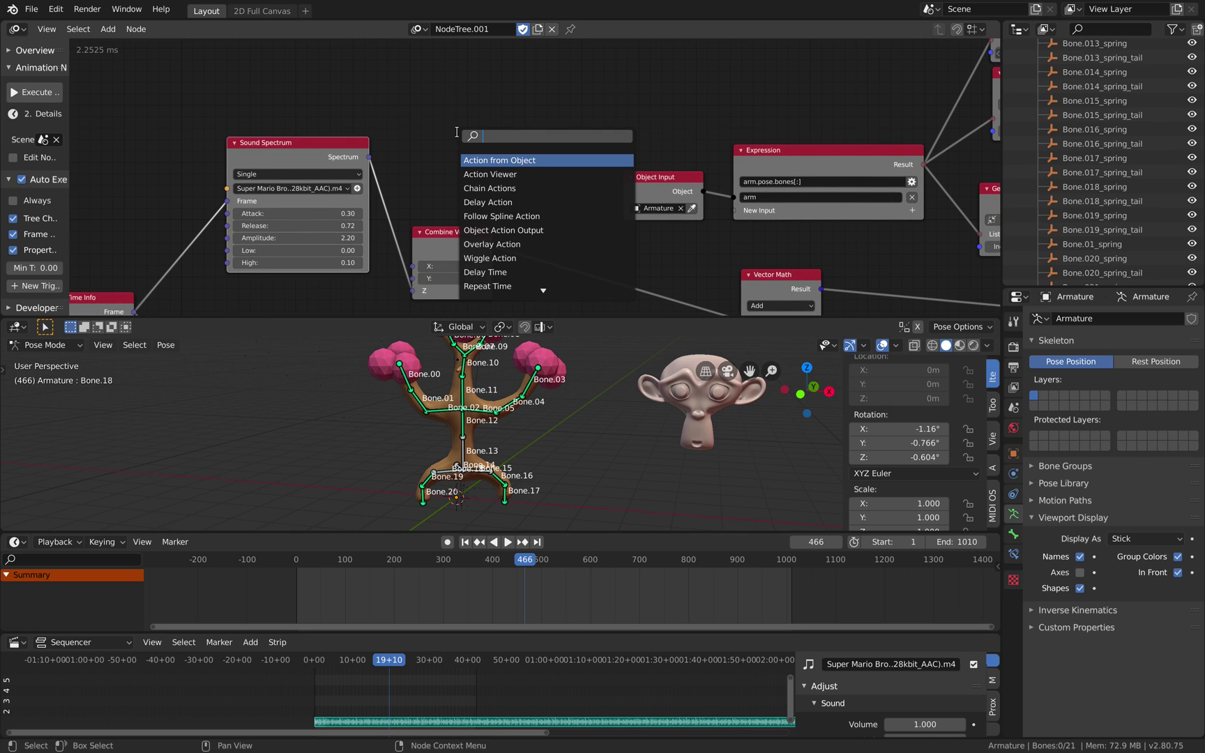
type("map")
key("Down")
key("Return")
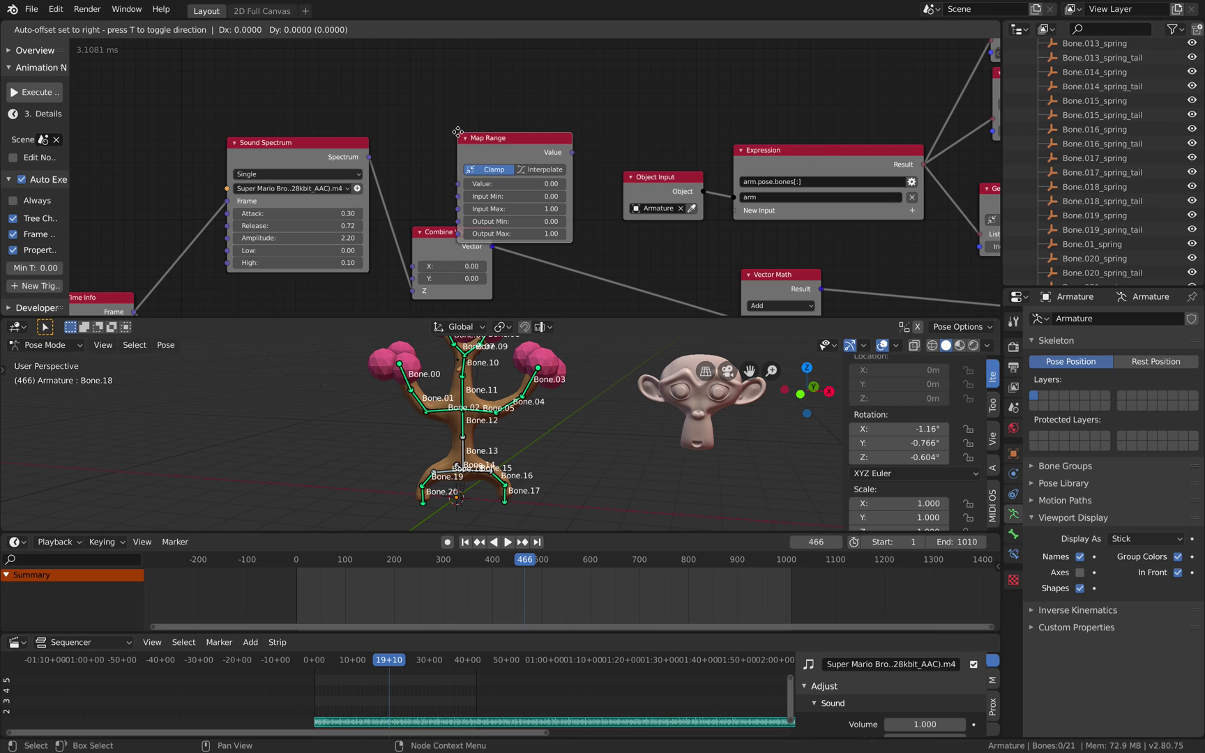
left_click(479, 101)
- Route the Sound Spectrum's output through the Map Range node's Value into the Combine Euler node's X input
left_click_drag(370, 159, 481, 151)
middle_click_drag(661, 172, 251, 213)
scroll(263, 218, "down", 4)
left_click_drag(180, 165, 387, 89)
middle_click_drag(387, 88, 292, 122)
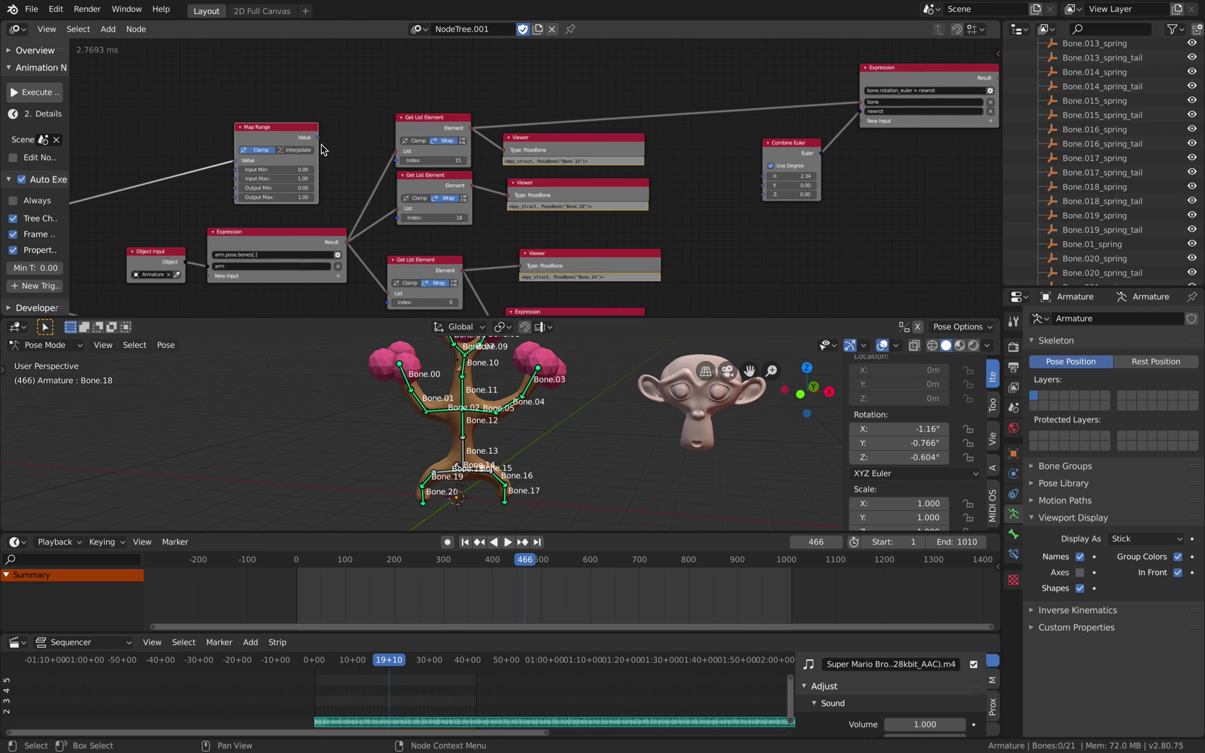
scroll(296, 180, "up", 2)
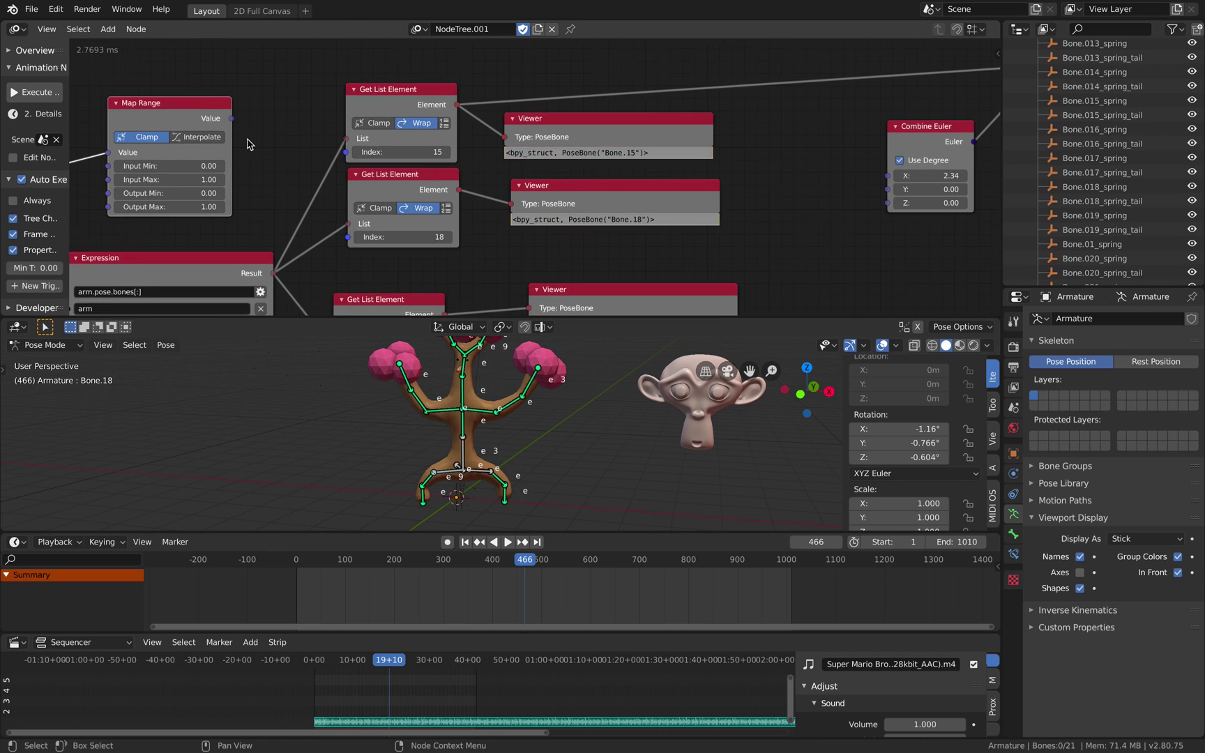
left_click_drag(253, 124, 858, 176)
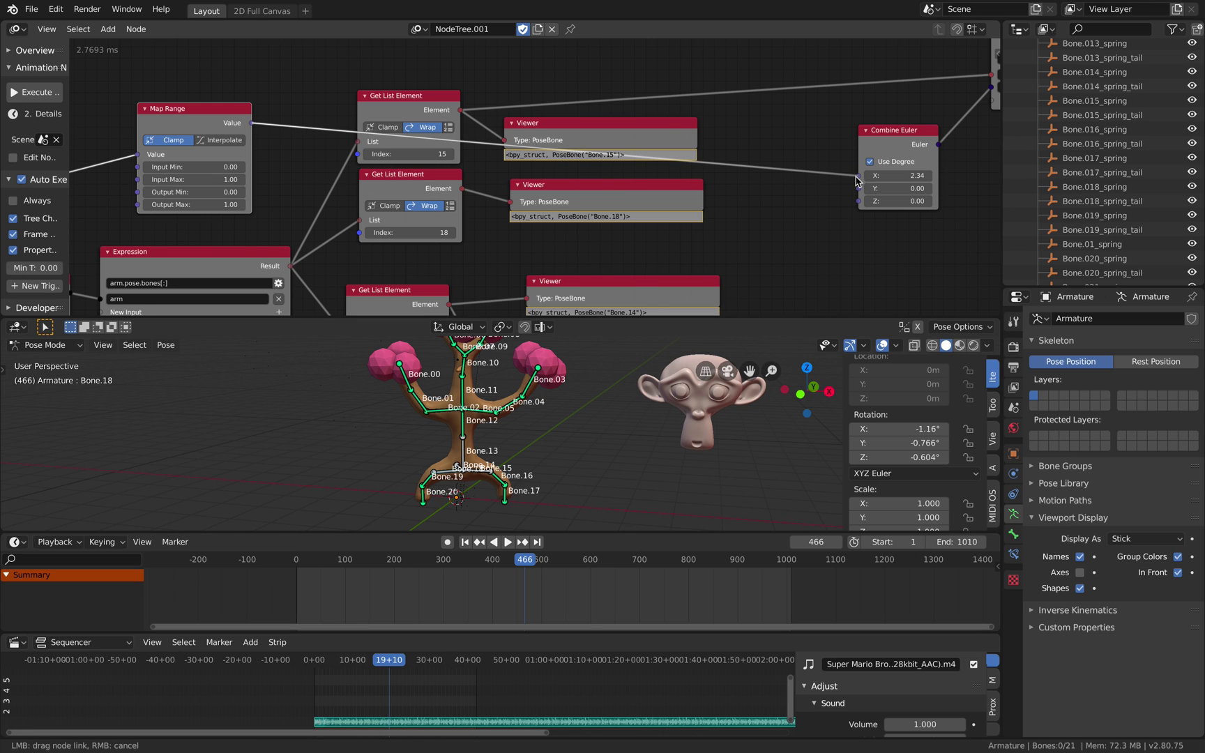
- Play the animation and raise the Map Range node's Output Max to 103.30
key("space")
scroll(627, 483, "up", 3)
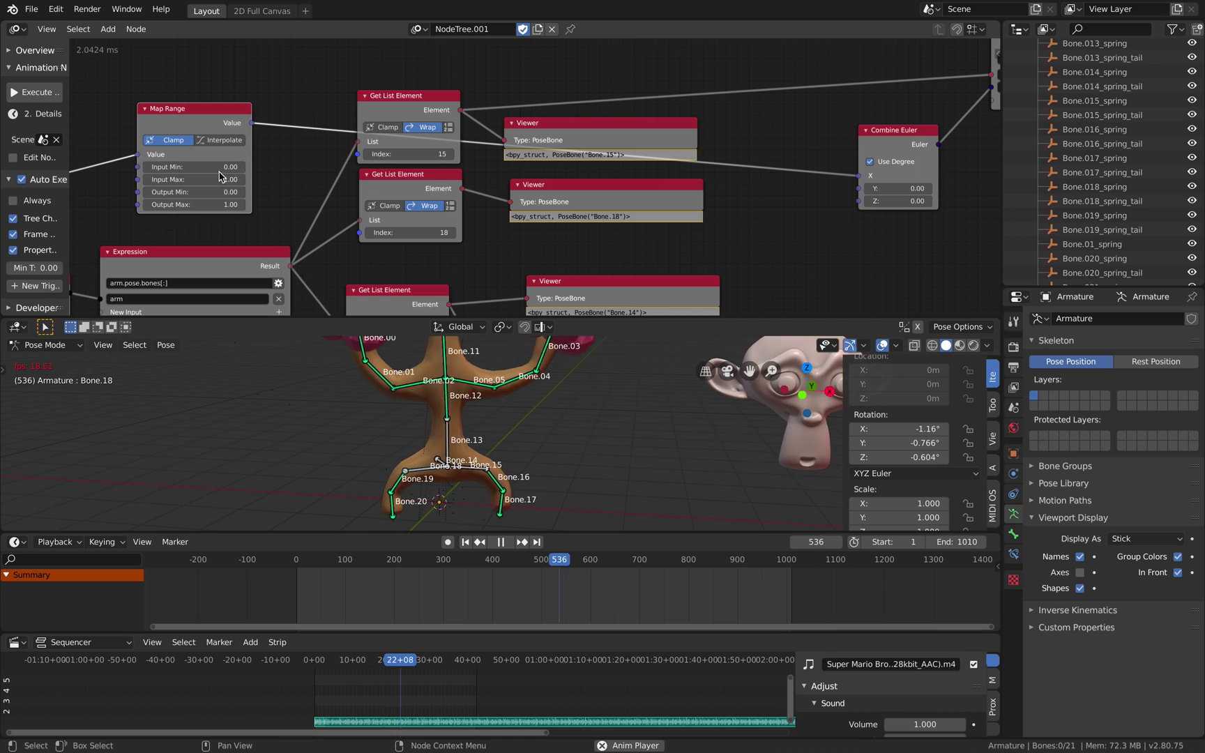
left_click_drag(219, 201, 338, 201)
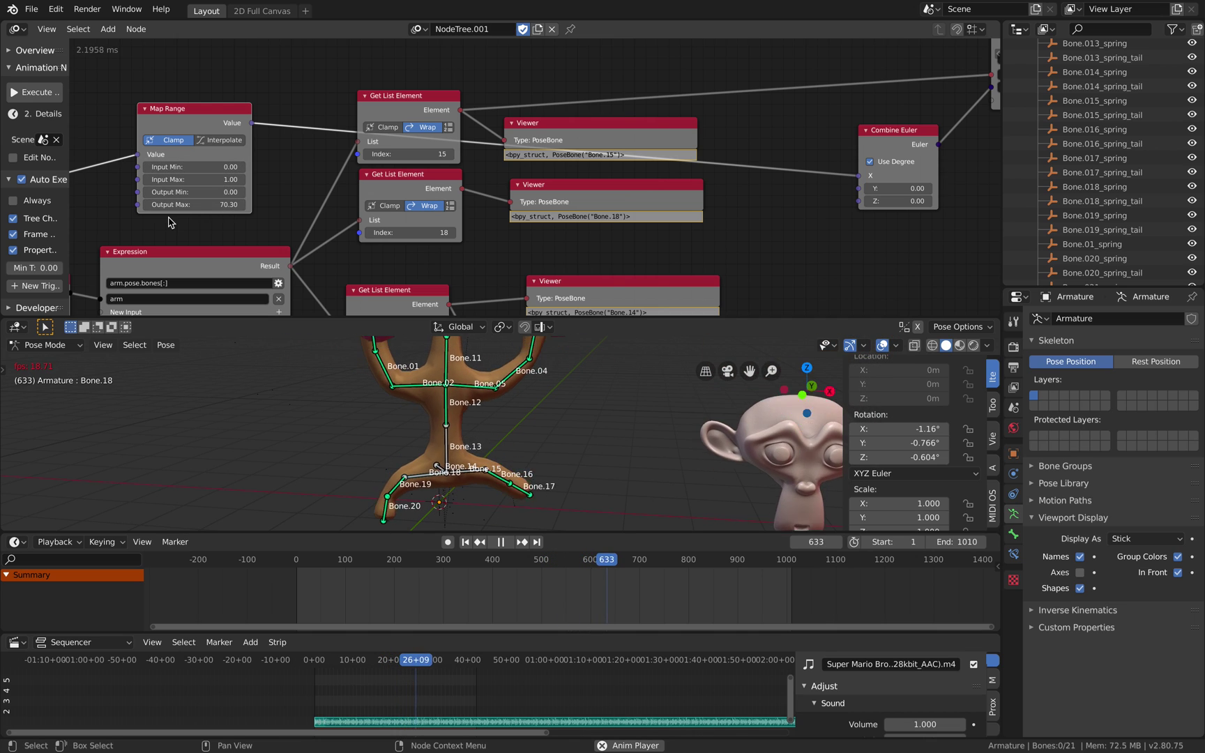
left_click_drag(203, 204, 234, 203)
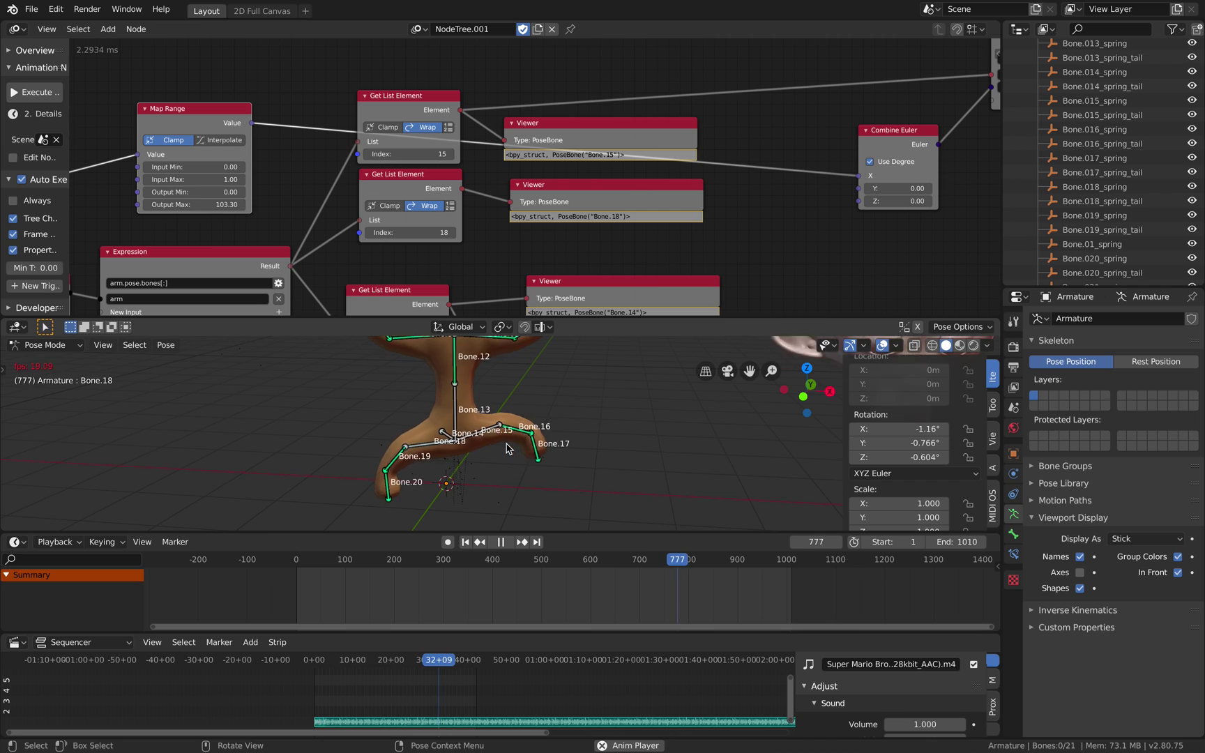
- Disconnect the Sound Spectrum from the Combine Vector's Z input to preview the bone rotation alone
middle_click_drag(256, 229, 534, 145)
middle_click_drag(130, 315, 412, 221)
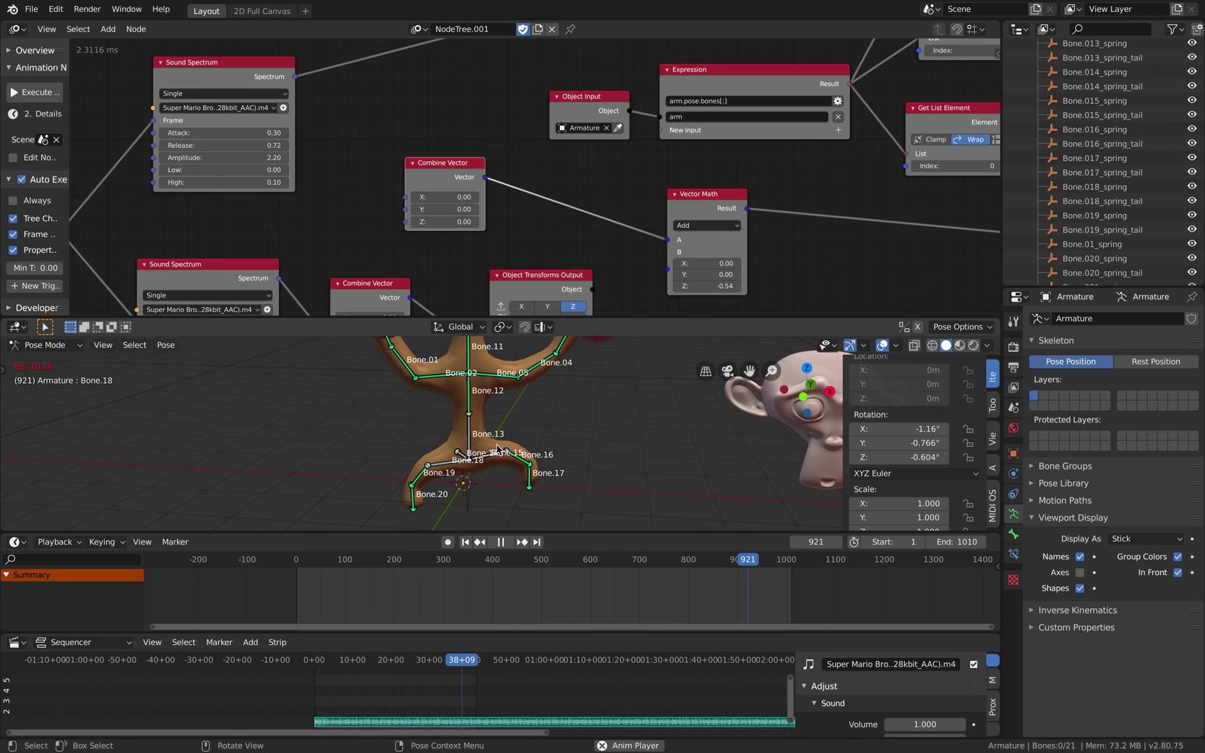
key("space")
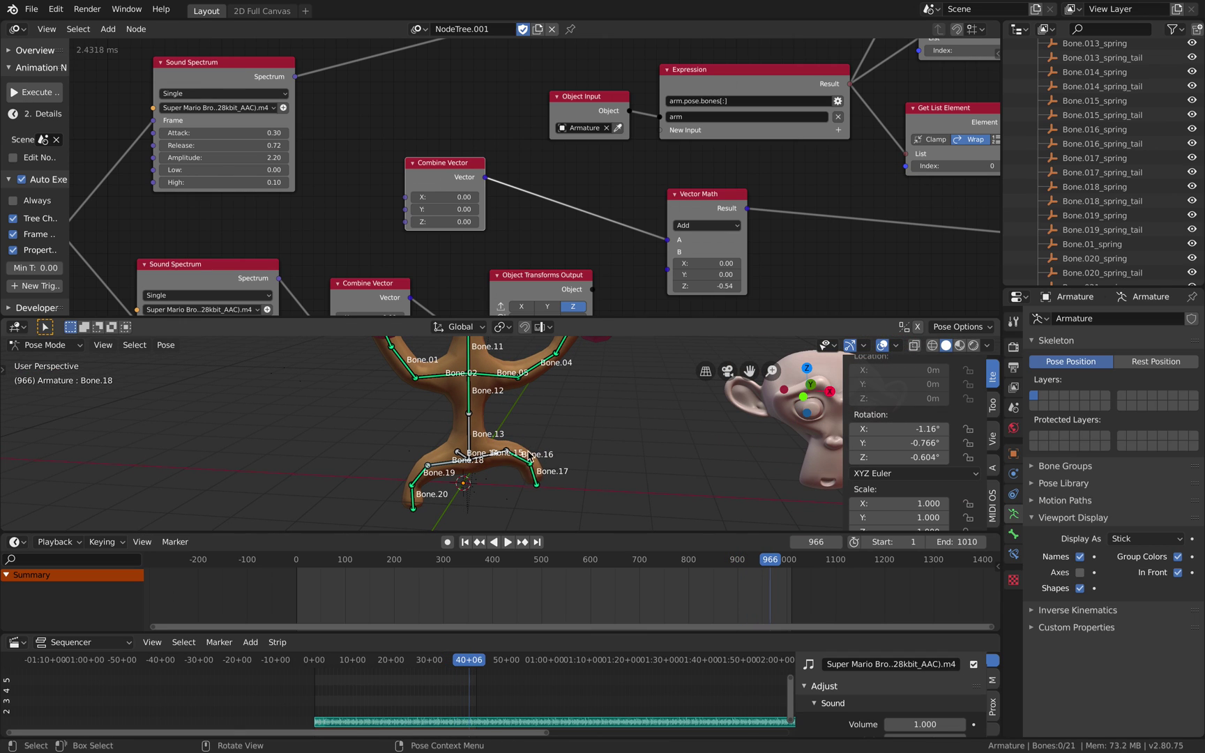
- Reconnect the Sound Spectrum's output to the Combine Vector's Z input, preview the motion, and save the project
middle_click_drag(356, 223, 336, 242)
scroll(349, 220, "down", 1)
middle_click_drag(318, 148, 293, 150)
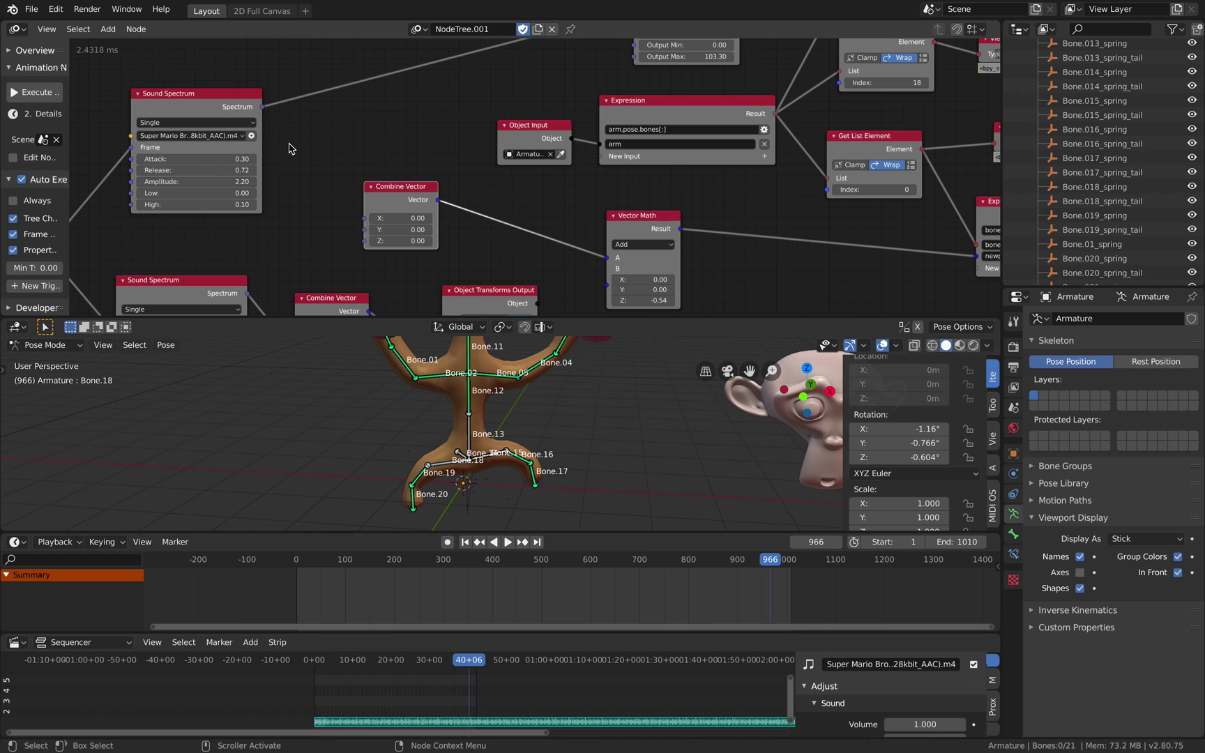
left_click_drag(264, 108, 364, 240)
key("space")
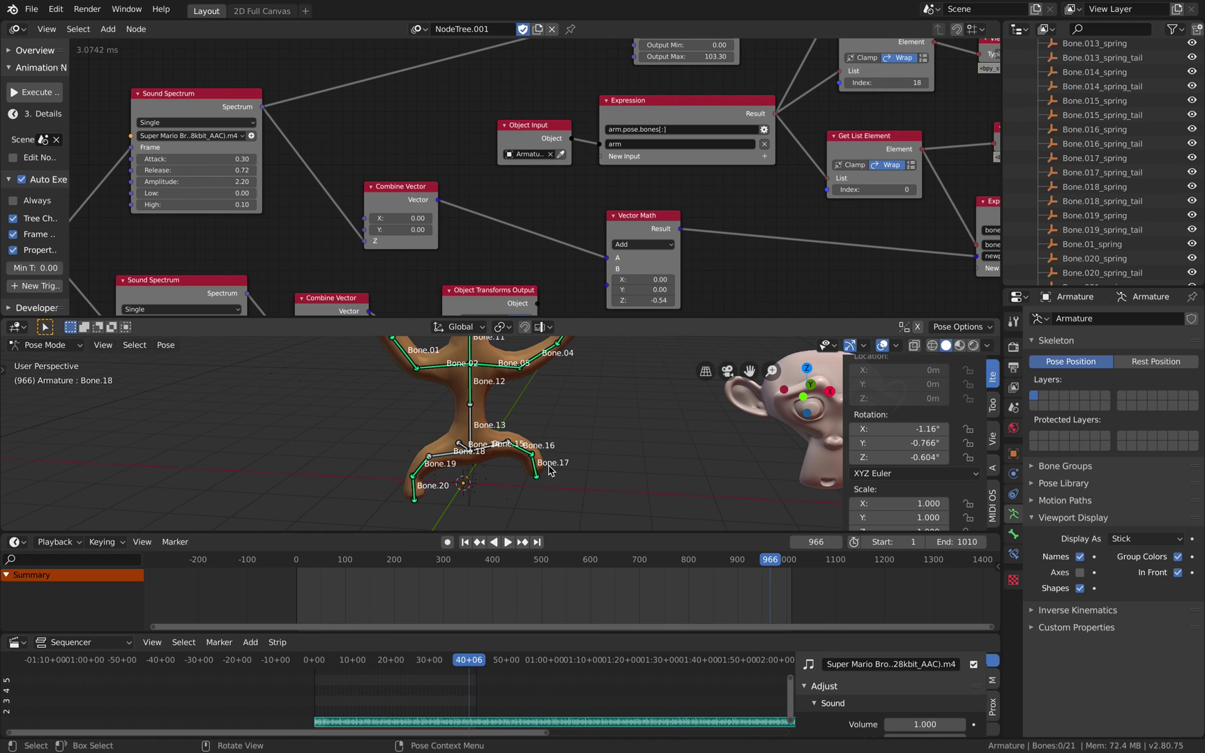
key("space")
key("ctrl+s")
- Reposition the rotation nodes and duplicate the bone.rotation_euler = newrot Expression node below the original
scroll(398, 188, "right", 8)
scroll(471, 177, "right", 10)
scroll(471, 178, "up", 3)
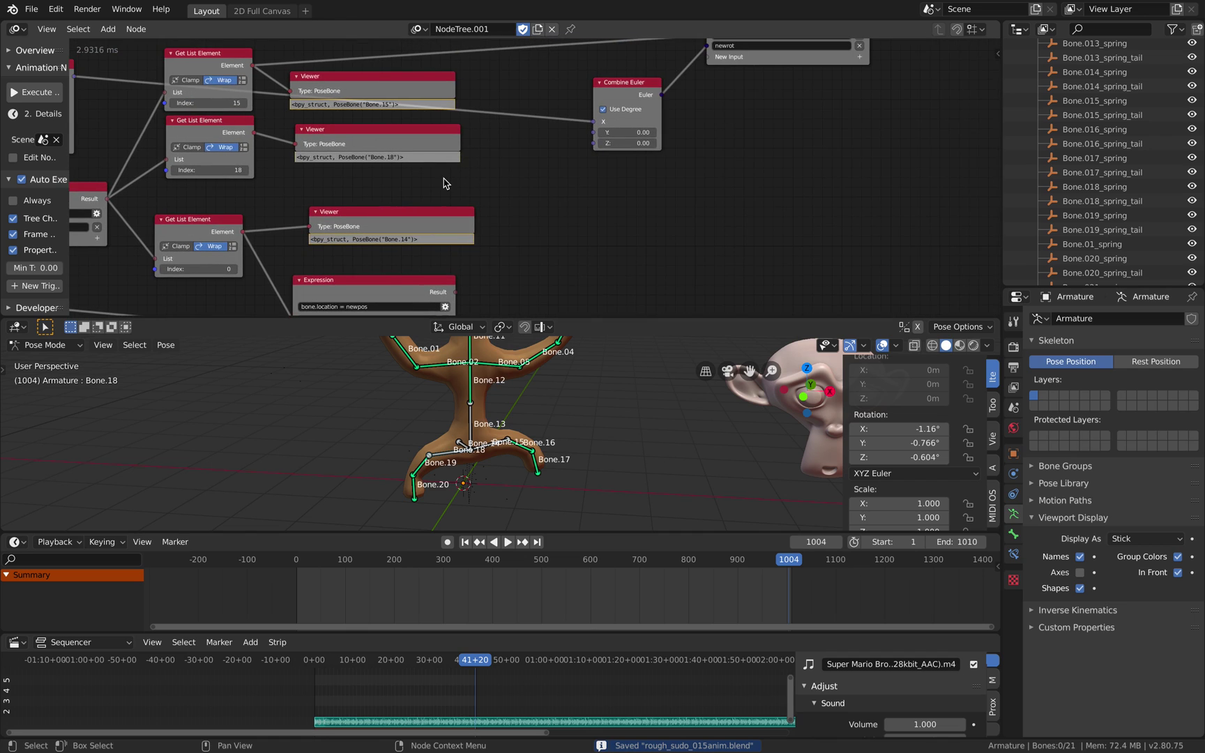
left_click_drag(473, 176, 427, 167)
left_click_drag(587, 134, 608, 111)
middle_click_drag(574, 138, 594, 189)
left_click_drag(608, 108, 595, 96)
key("shift+d")
left_click(606, 217)
- Connect the index 18 Get List Element and the Combine Euler node to the duplicate Expression's bone and newrot inputs, and preview playback
middle_click_drag(172, 256, 256, 233)
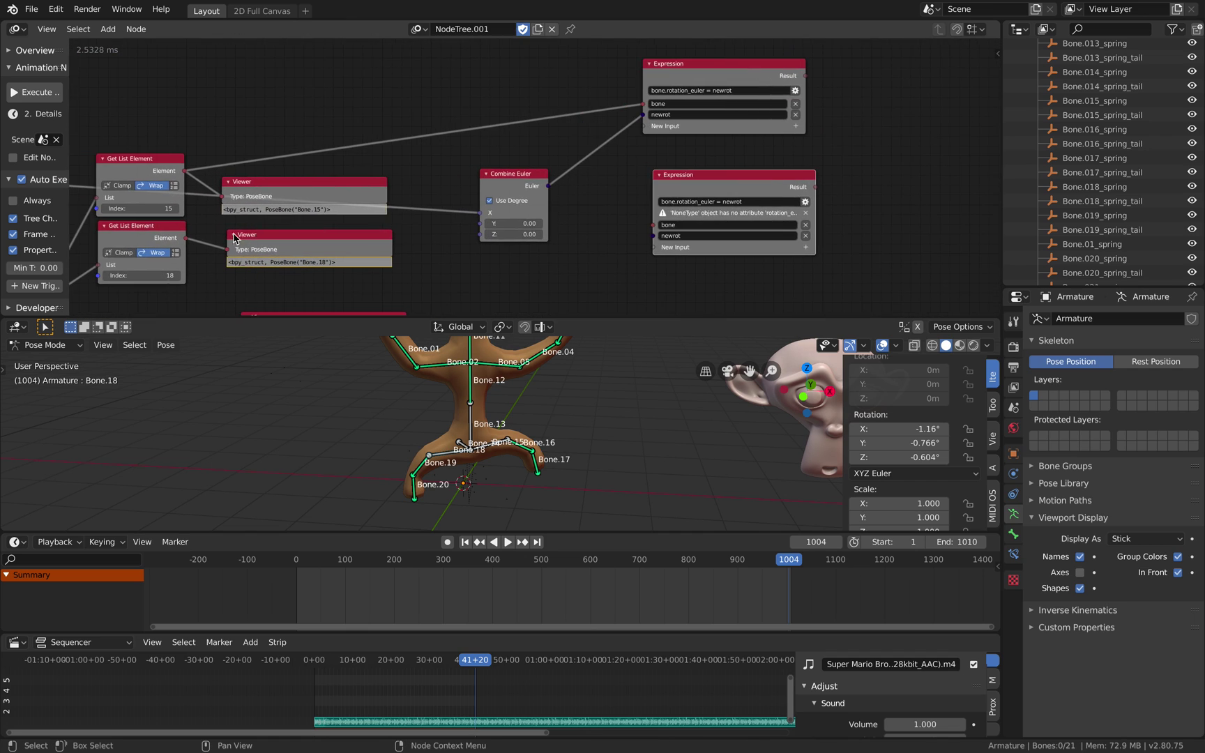
left_click_drag(184, 238, 654, 225)
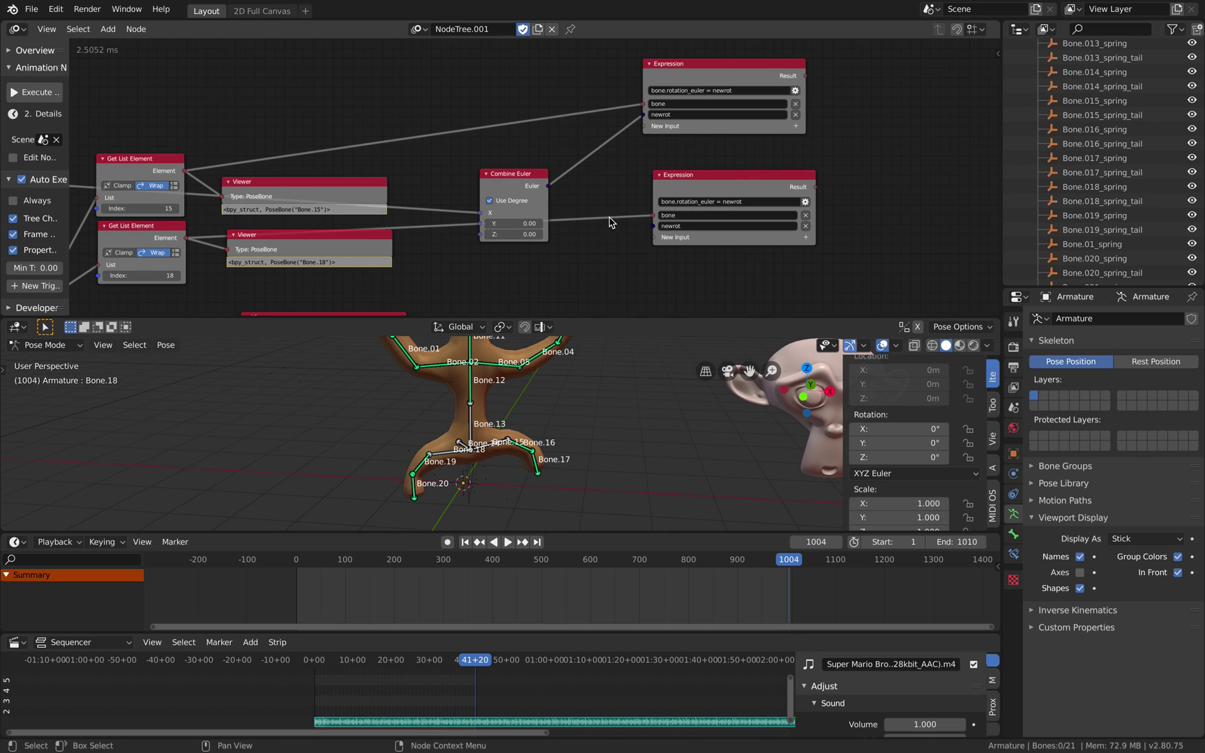
middle_click_drag(566, 207, 516, 179)
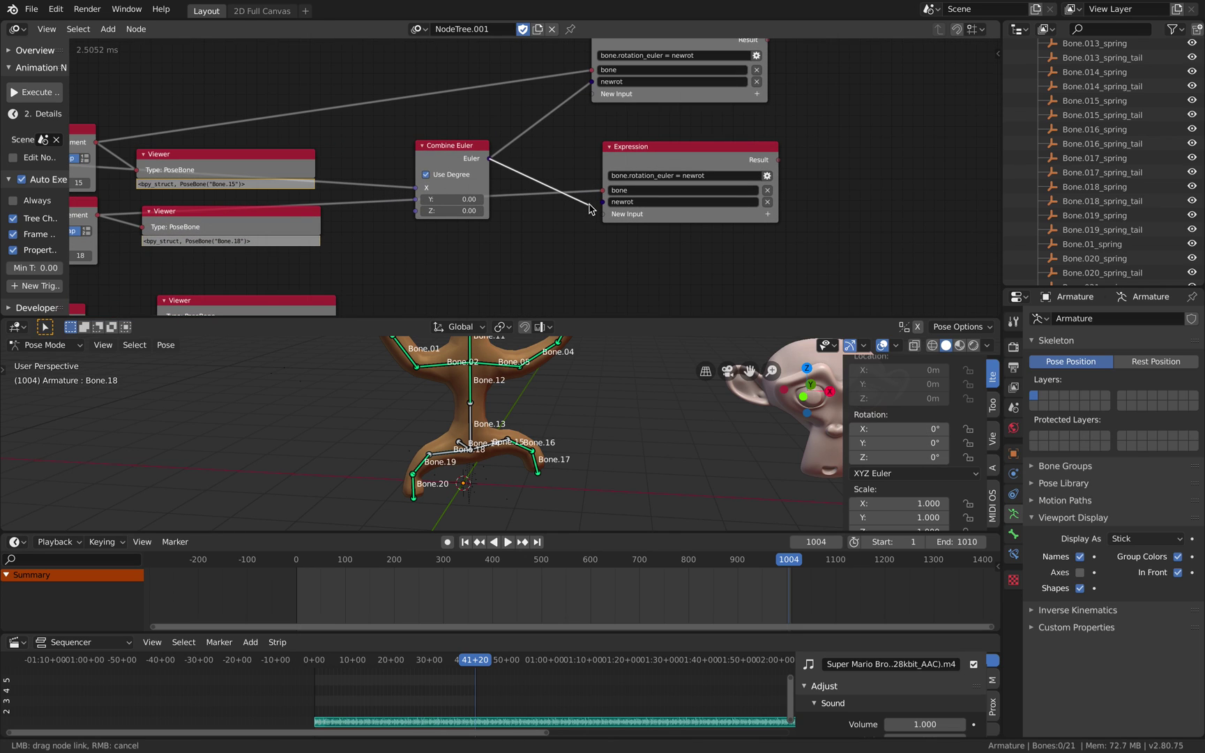
left_click_drag(604, 208, 603, 202)
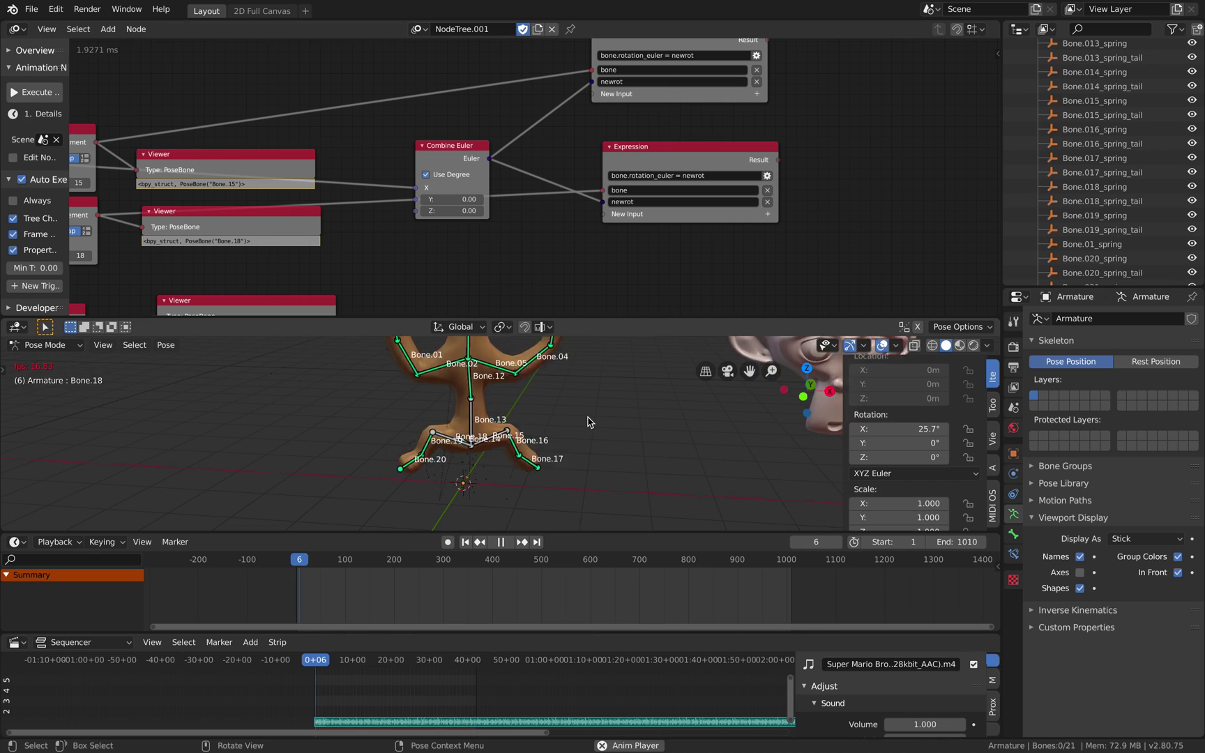
key("space")
- Unlink the upper Sound Spectrum from the Combine Vector's Z input and play the animation to check the tree's movement
scroll(323, 197, "down", 3)
middle_click_drag(324, 196, 793, 154)
middle_click_drag(385, 204, 764, 95)
scroll(538, 142, "up", 2)
middle_click_drag(428, 201, 655, 150)
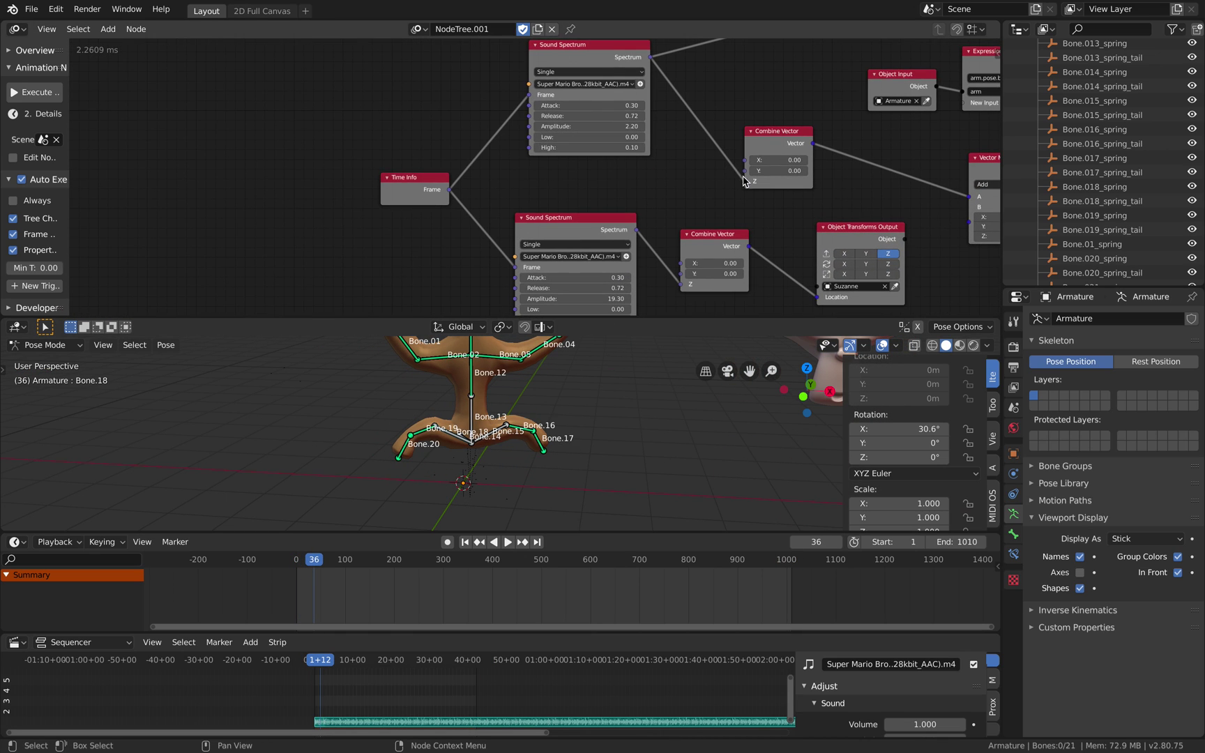
left_click_drag(745, 182, 712, 203)
key("space")
middle_click_drag(635, 420, 638, 447, "shift")
key("space")
key("space")
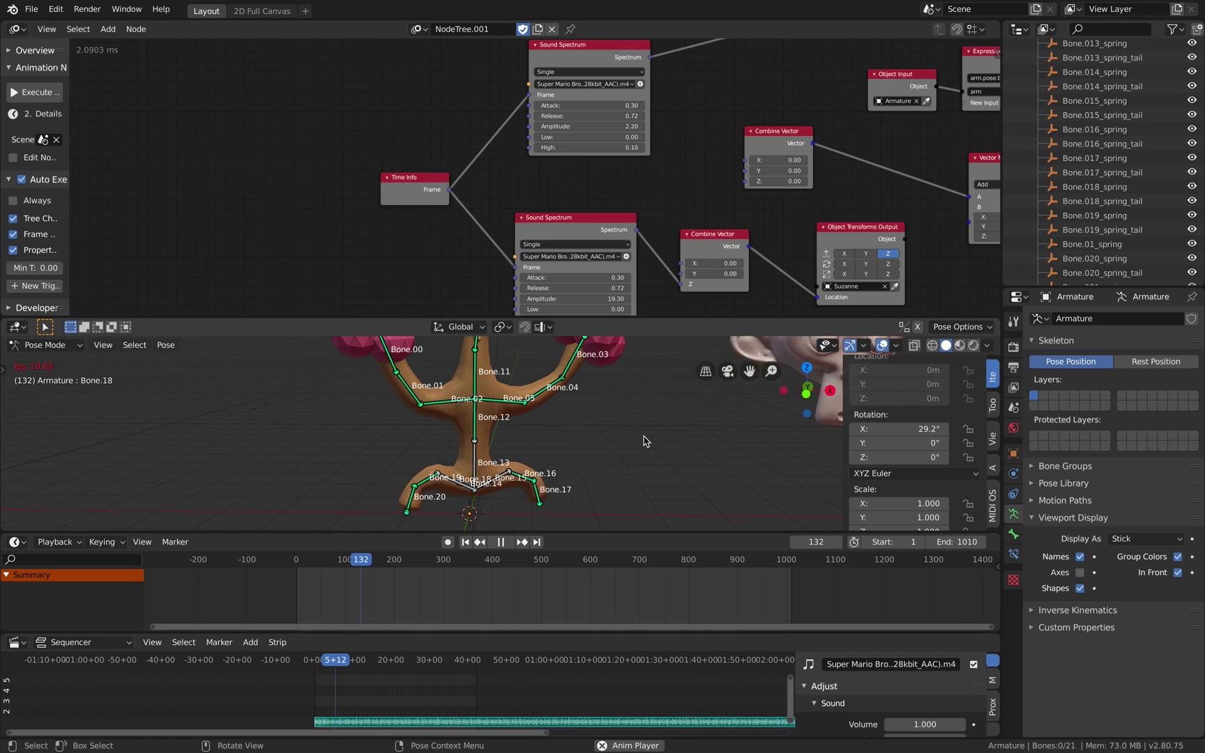
key("space")
- Turn off Enable Bone and Rotation in Spring Bones for Bone.05 and Bone.02, and stop the spring simulation
scroll(499, 411, "up", 4)
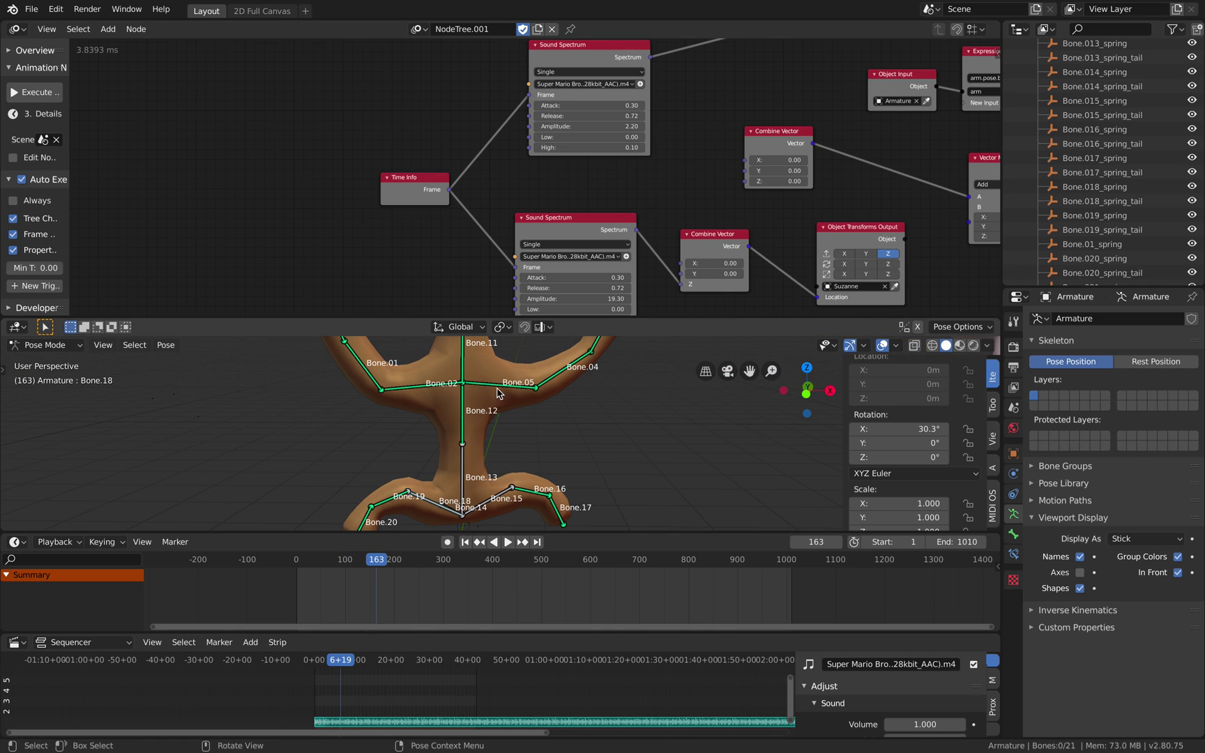
left_click(486, 391)
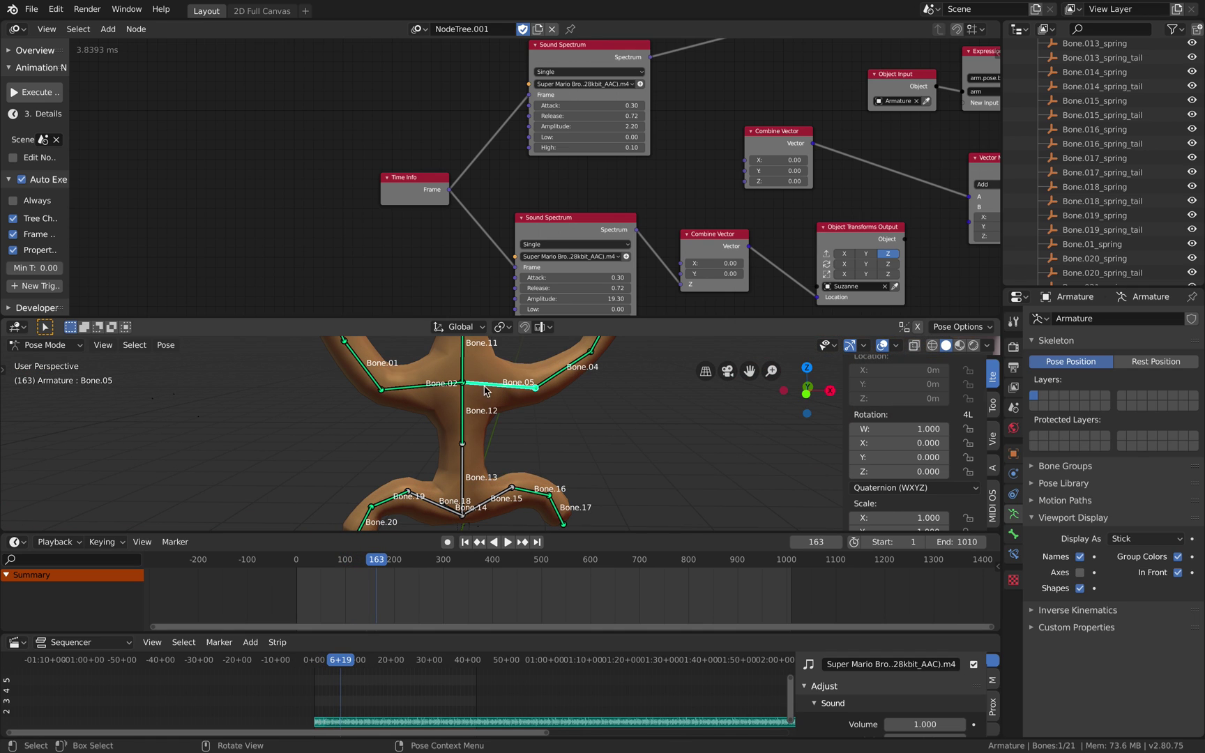
left_click(1012, 535)
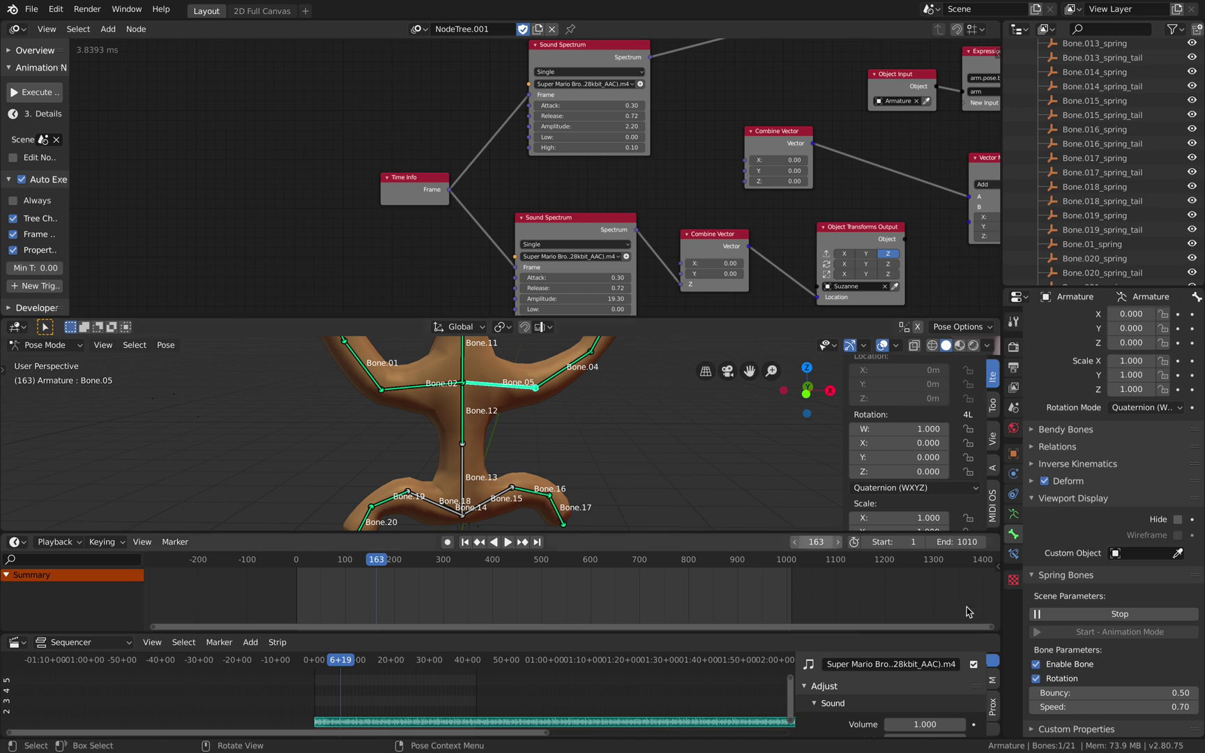
left_click(1054, 681)
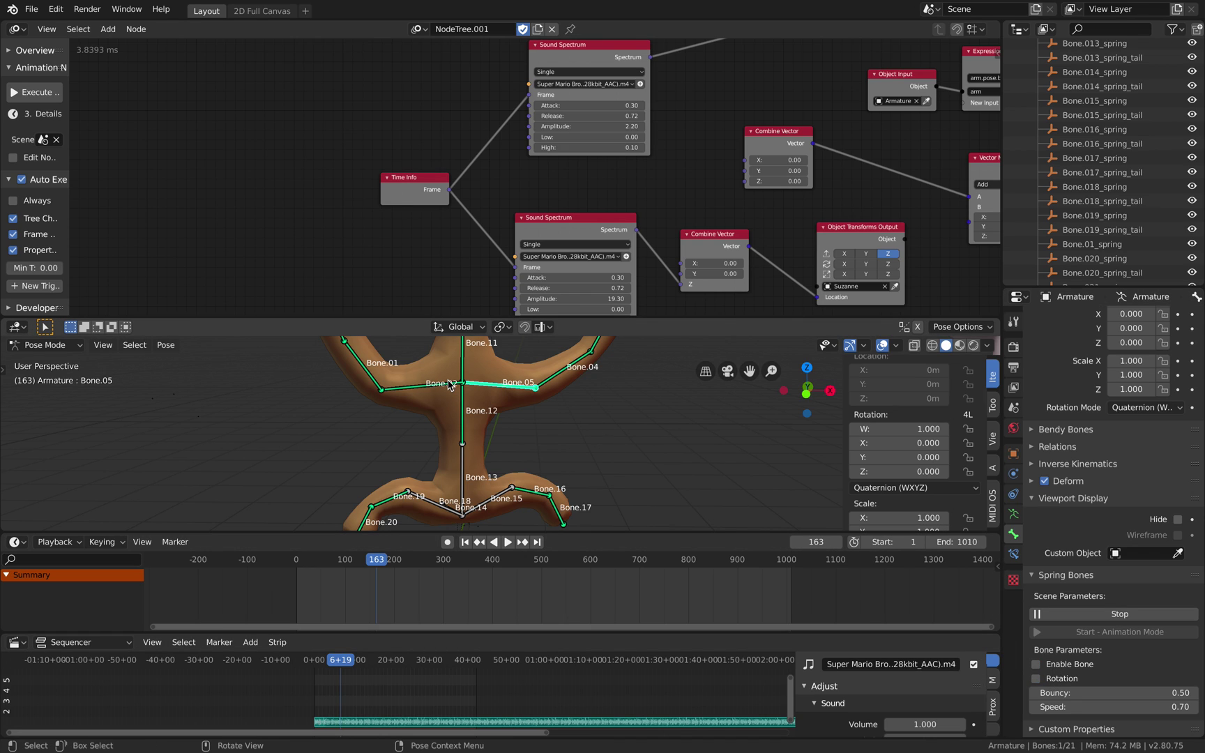
left_click(1124, 615)
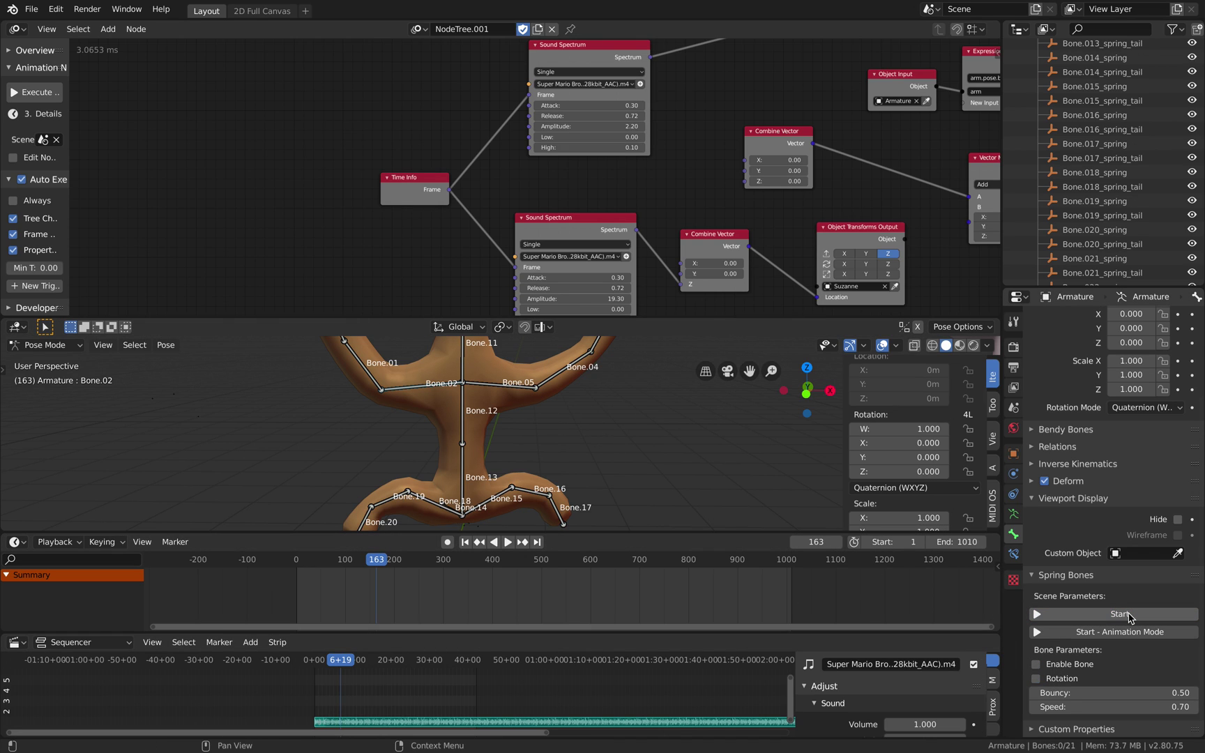
- Try to restart the Spring Bones simulation and preview the animation from the first frame
scroll(690, 480, "down", 1)
middle_click_drag(682, 478, 657, 478)
scroll(657, 478, "up", 1)
left_click(1061, 615)
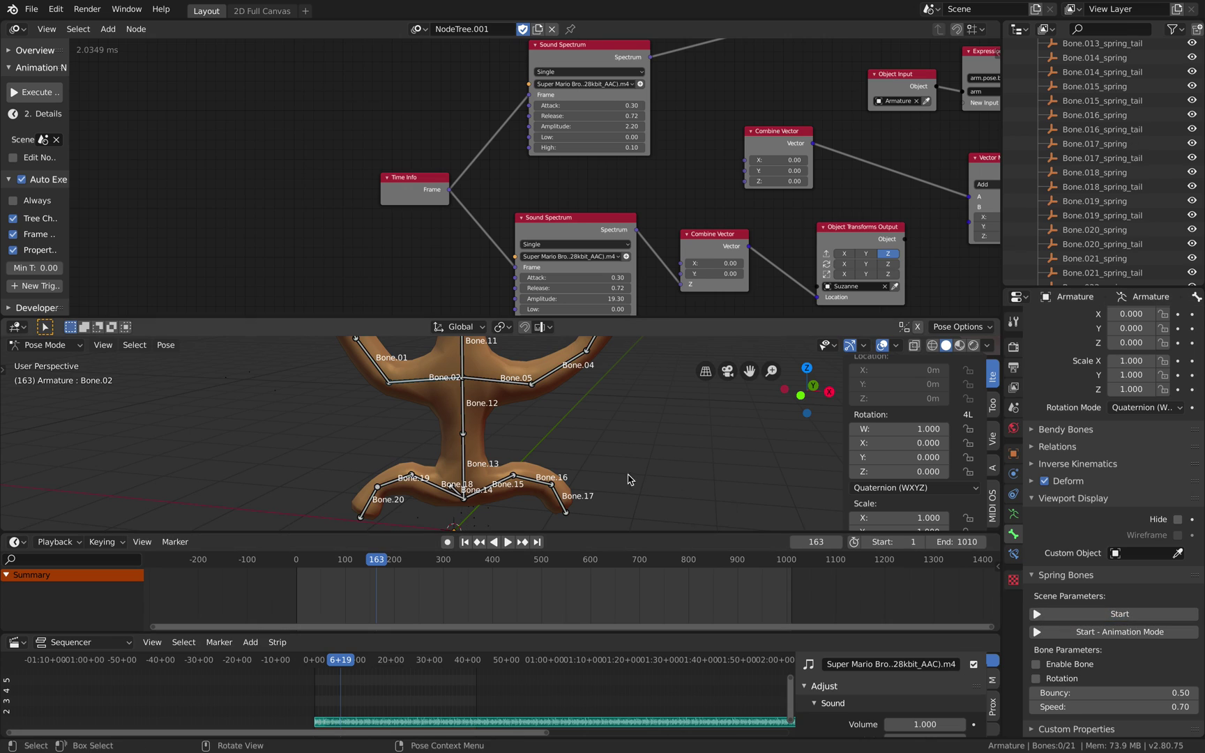
left_click(466, 542)
left_click(507, 543)
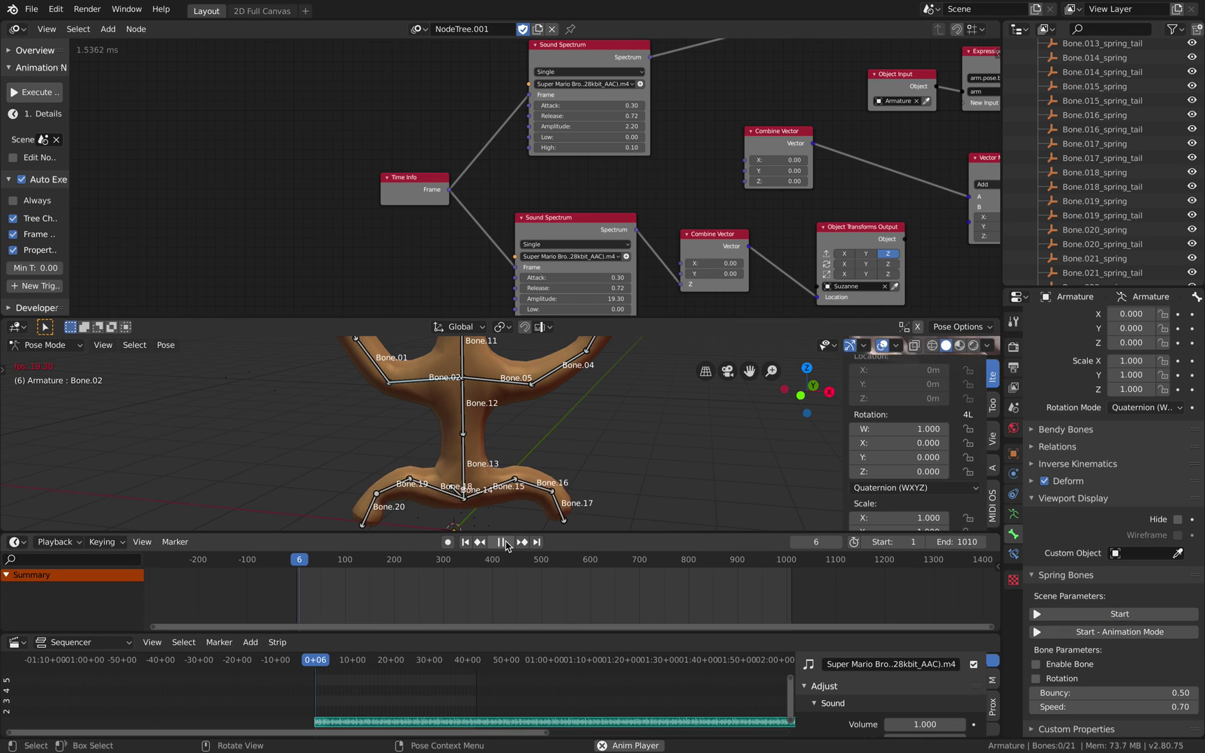
left_click(506, 544)
left_click(1075, 619)
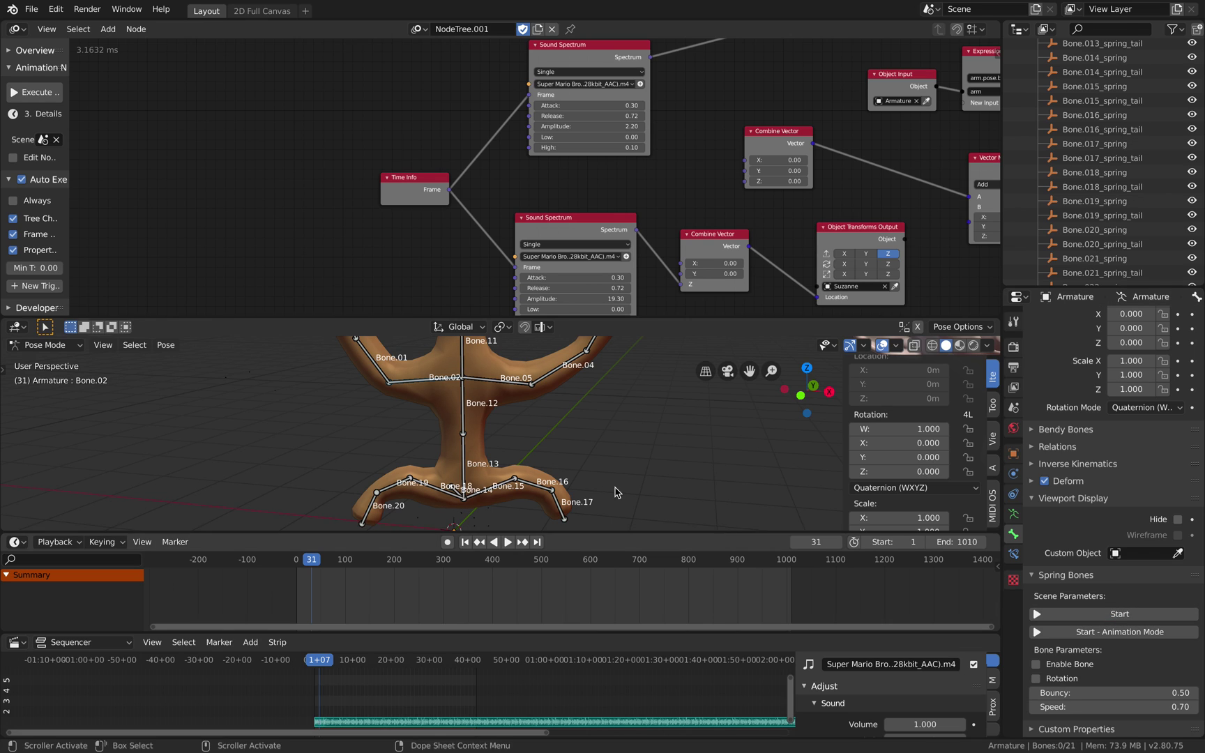
- Reopen the recently saved rough_sudo_015anim.blend, discarding the unsaved changes
left_click(32, 9)
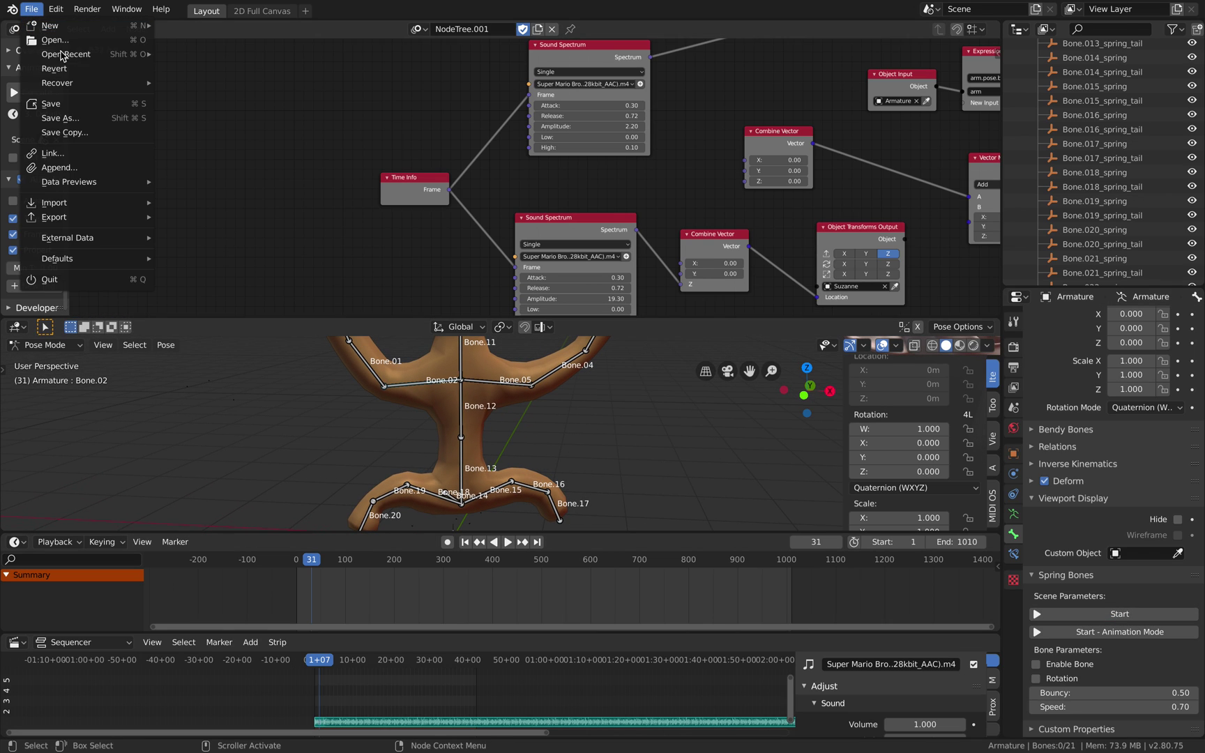
mouse_move(104, 54)
left_click(194, 56)
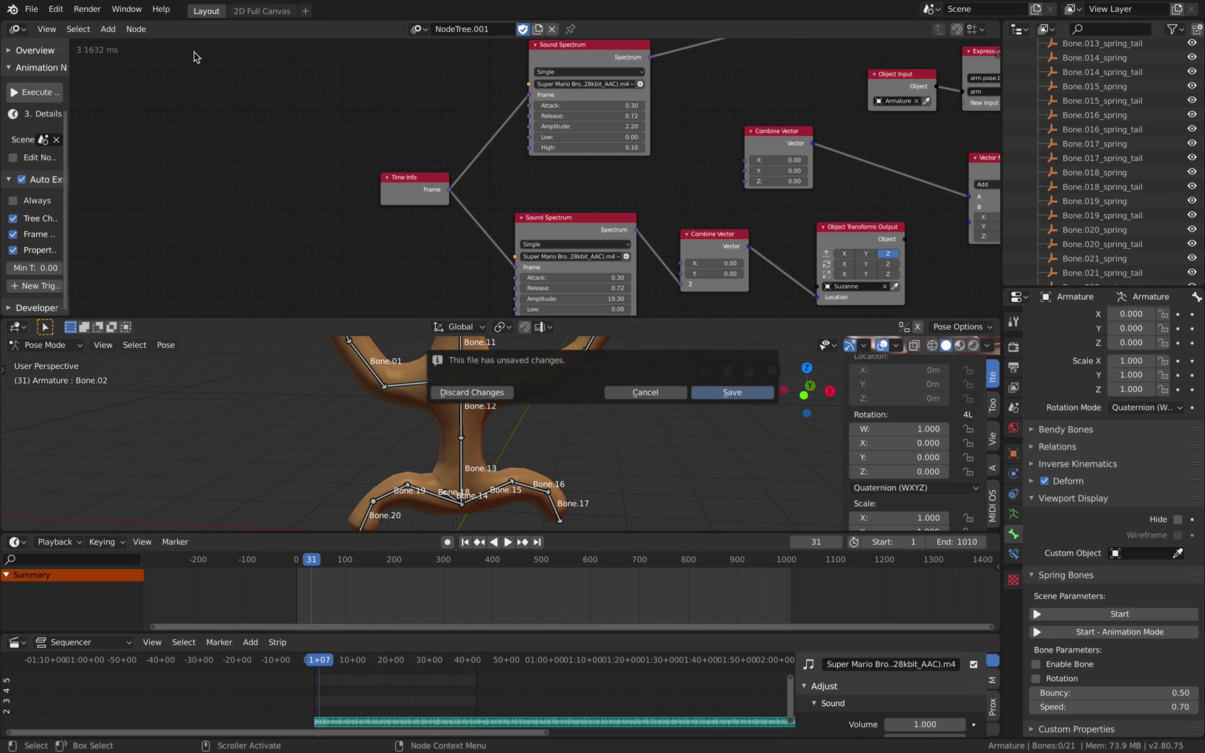
left_click(470, 392)
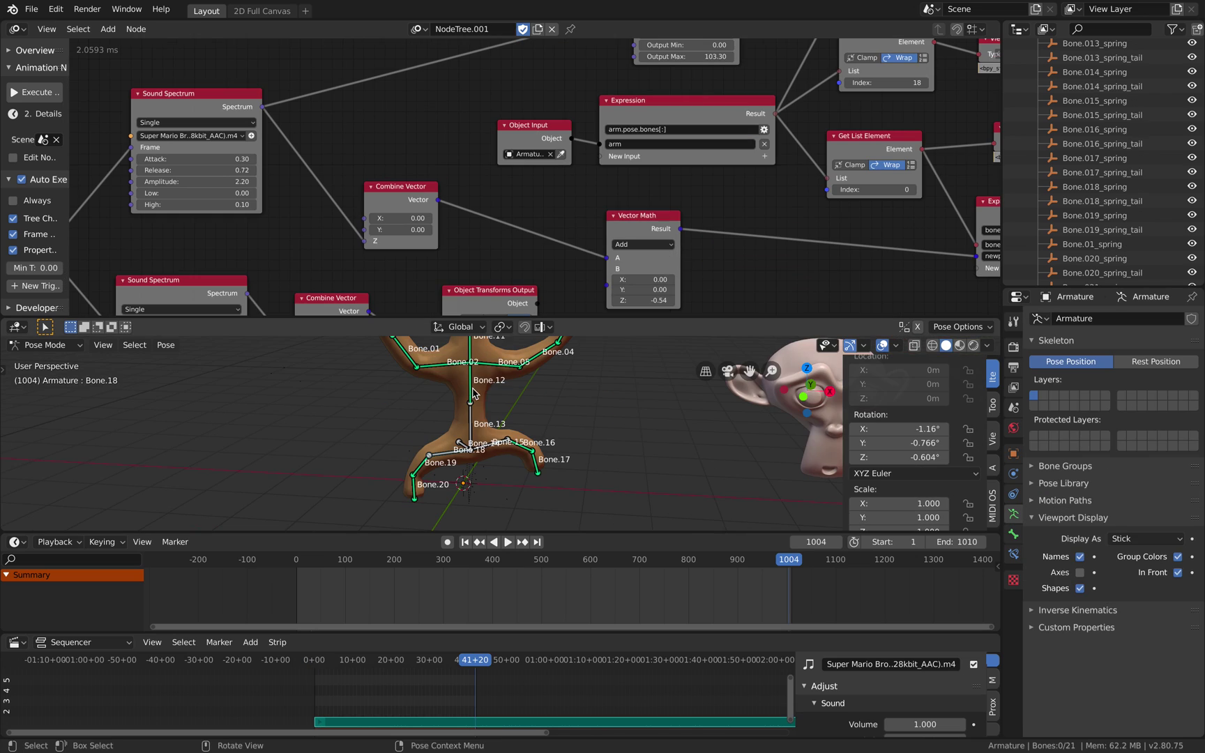
- Save the project as a new version named rough_sudo_016anim.blend on the Desktop
left_click(32, 9)
left_click(42, 119)
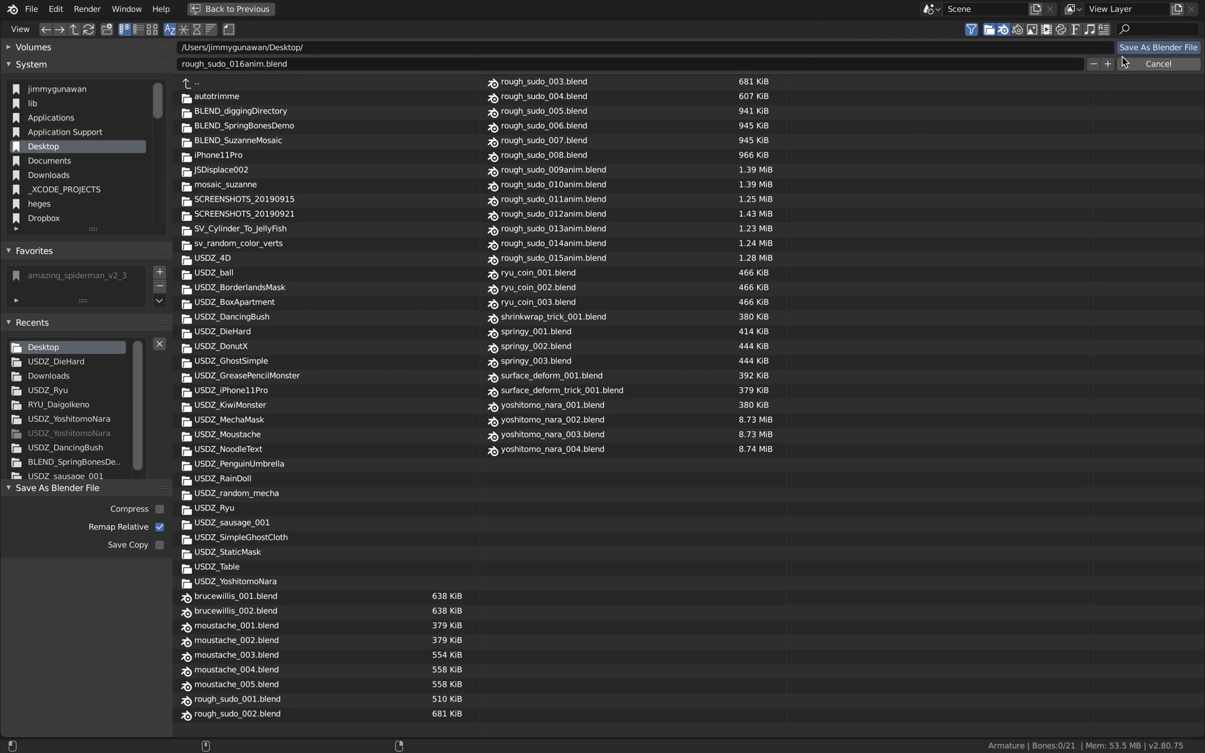
left_click(1130, 51)
- Rearrange the rotation nodes and place a duplicate of the bone.rotation_euler = newrot Expression below the original
middle_click_drag(746, 155, 529, 221)
middle_click_drag(788, 178, 466, 207)
middle_click_drag(712, 164, 557, 219)
scroll(557, 218, "up", 1)
left_click_drag(641, 124, 583, 108)
middle_click_drag(800, 106, 643, 181)
left_click_drag(654, 168, 638, 160)
middle_click_drag(534, 195, 622, 123)
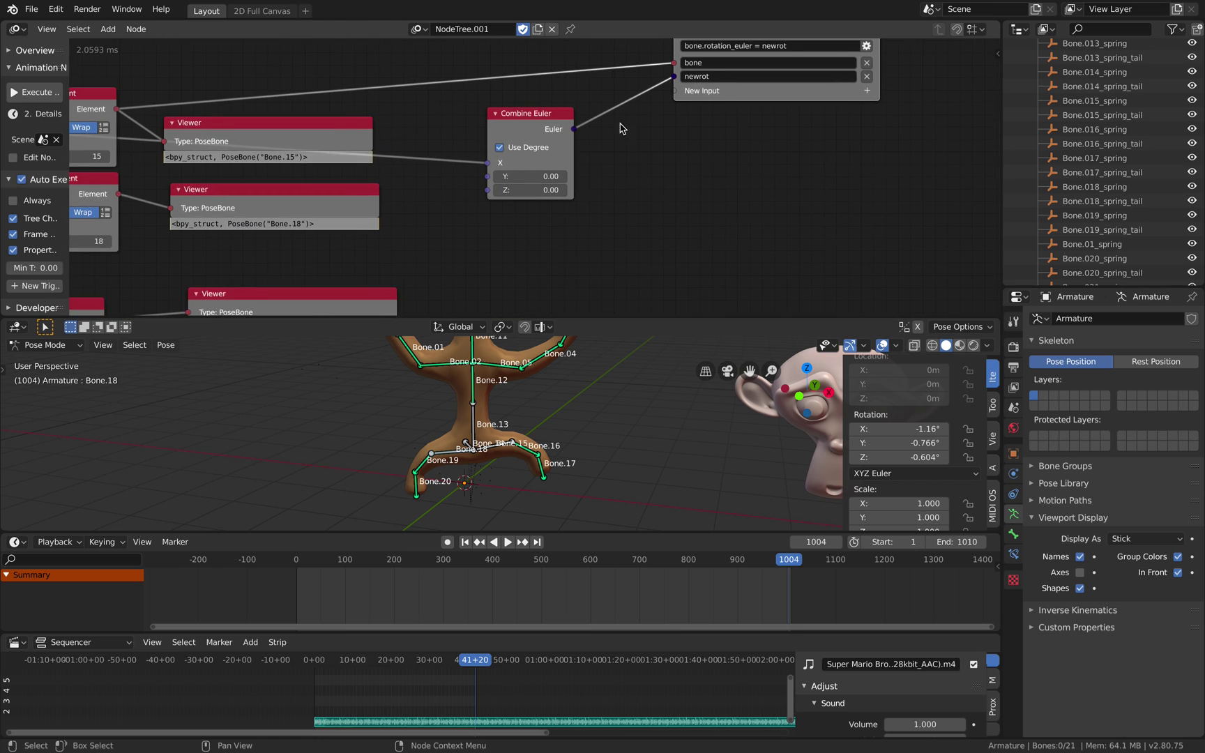
scroll(623, 129, "down", 1)
key("shift+d")
left_click(716, 231)
- Link the Bone.18 Get List Element and Combine Euler nodes to the duplicate Expression's bone and newrot inputs, then play the animation
middle_click_drag(239, 205, 343, 197)
left_click_drag(252, 185, 760, 192)
left_click_drag(670, 125, 715, 169)
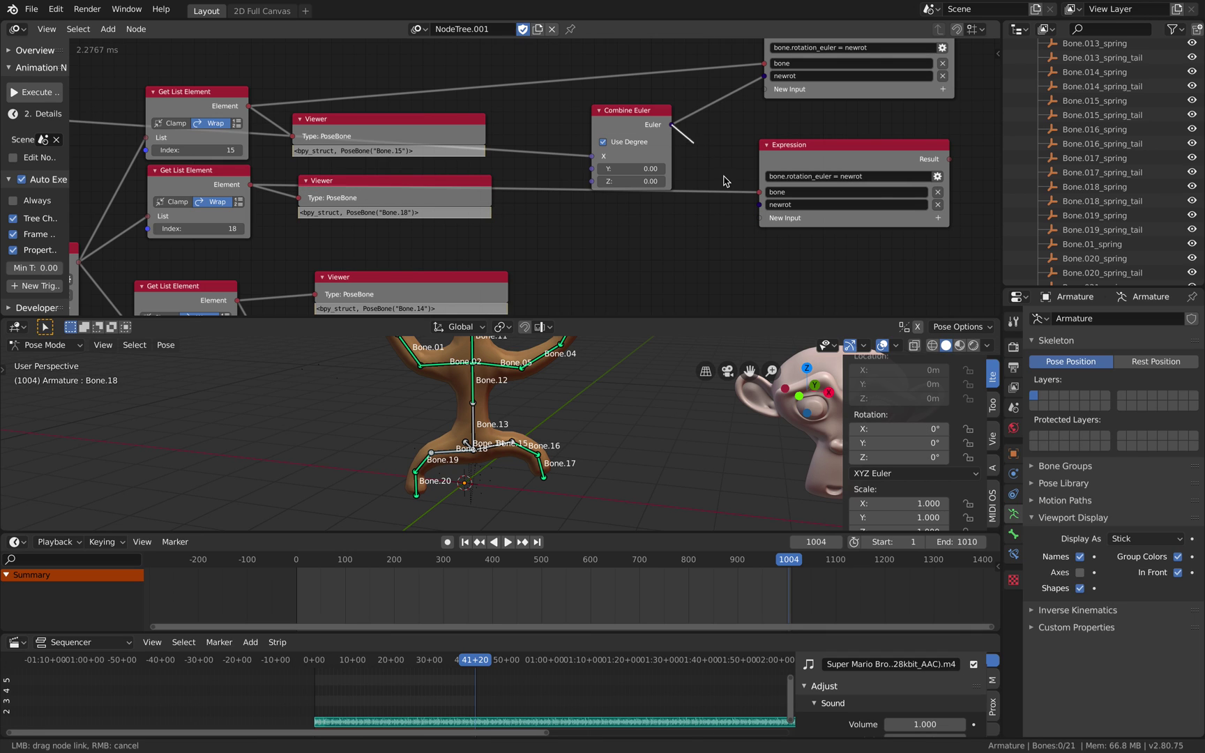
left_click_drag(757, 207, 760, 205)
key("space")
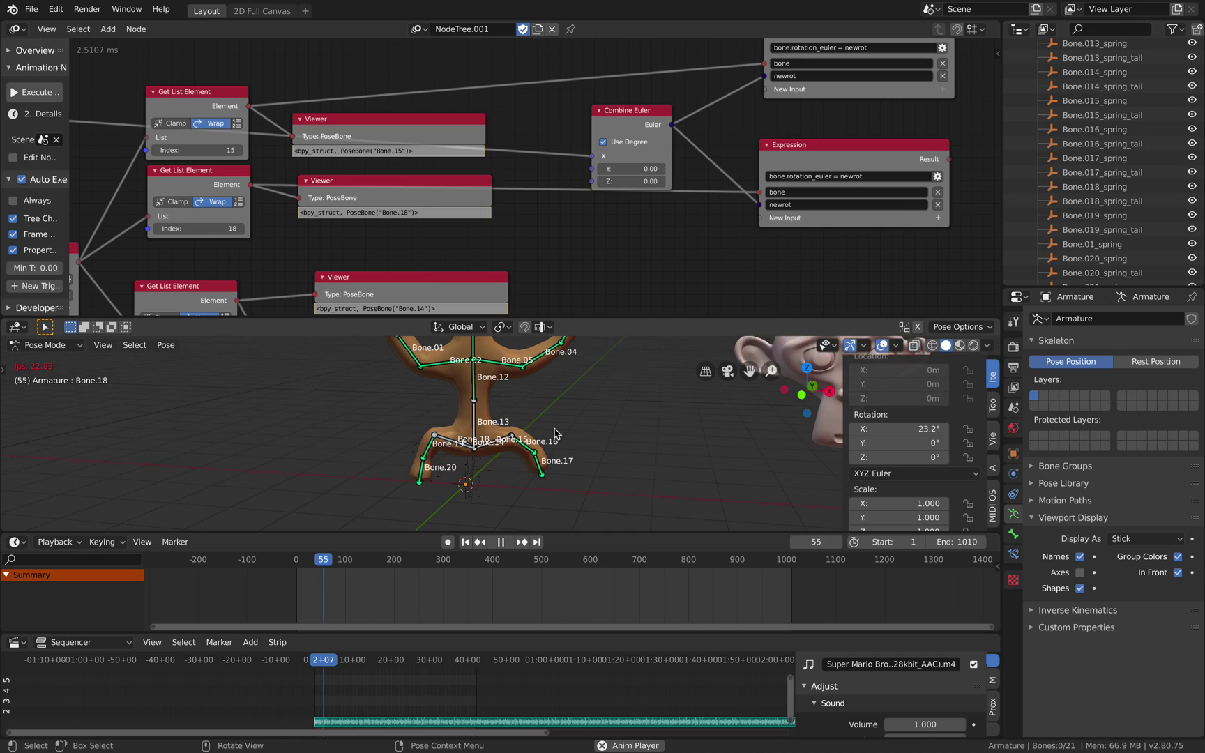
- Stop the animation playback and save the project
key("space")
key("ctrl+s")
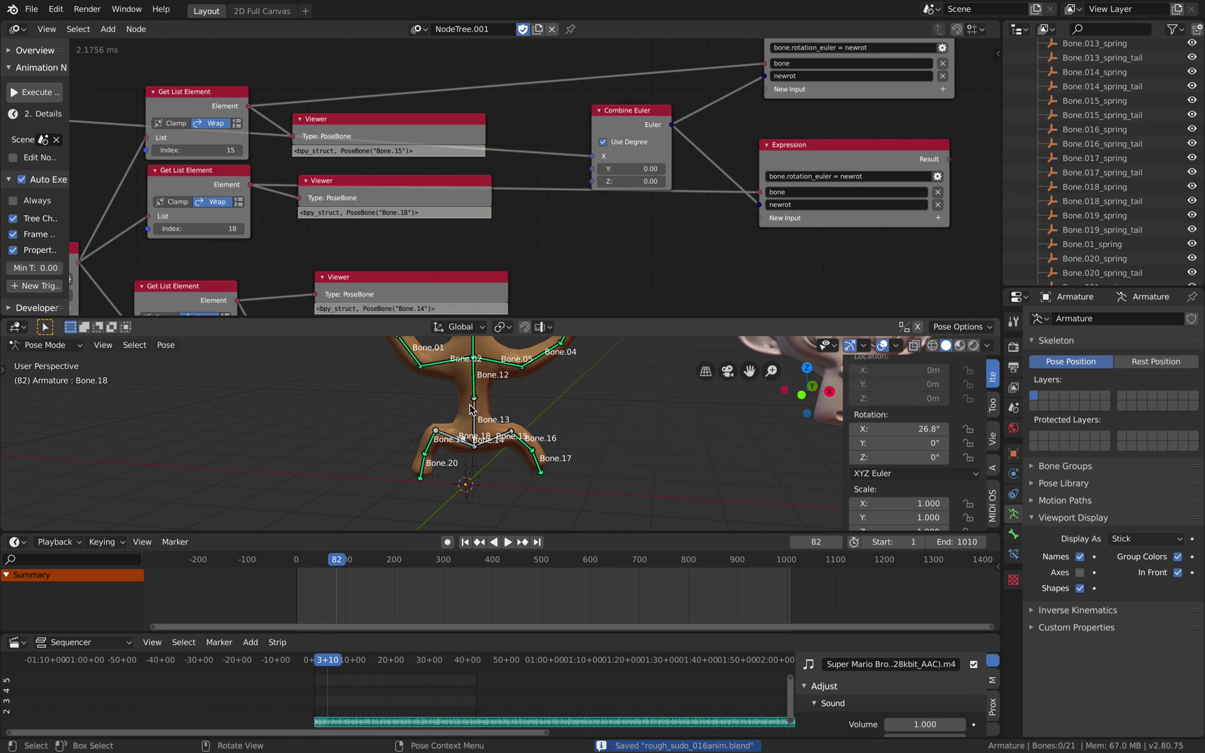
- Select Bone.12, restart the Spring Bones simulation from its bone properties, and replay the animation from the first frame
left_click(475, 401)
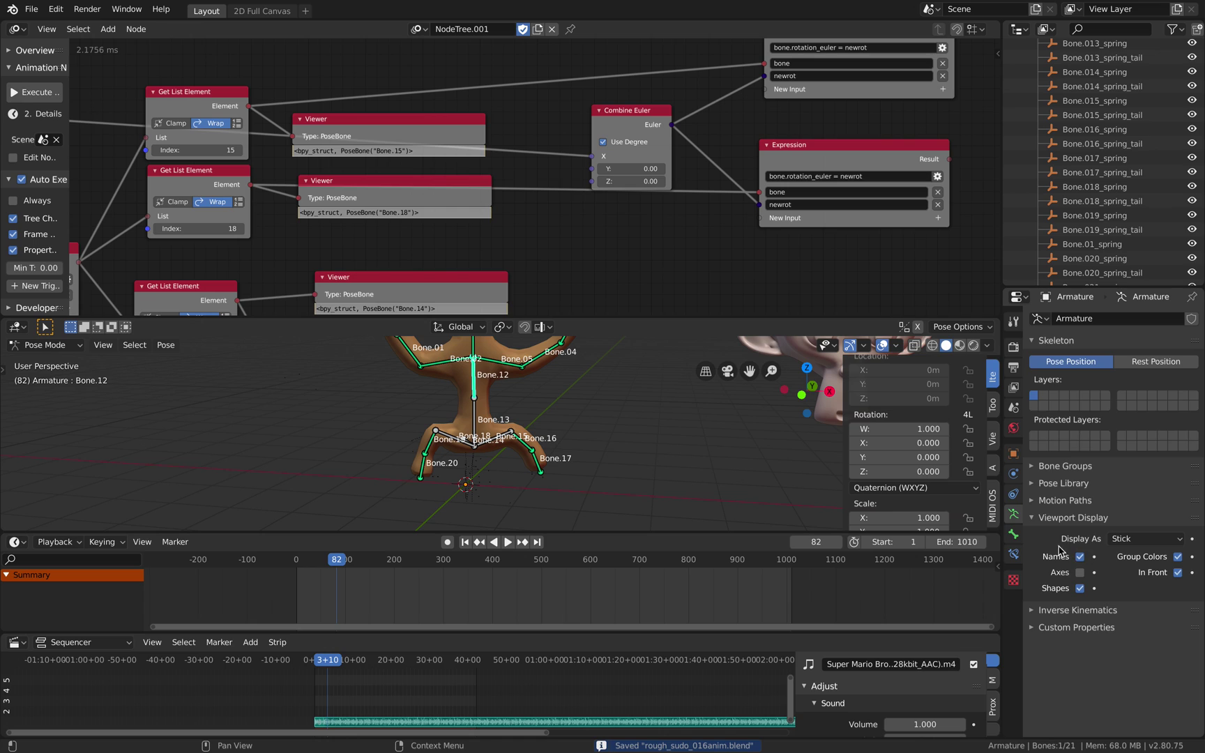
left_click(1013, 537)
scroll(1099, 690, "down", 3)
left_click(1111, 651)
left_click(1113, 651)
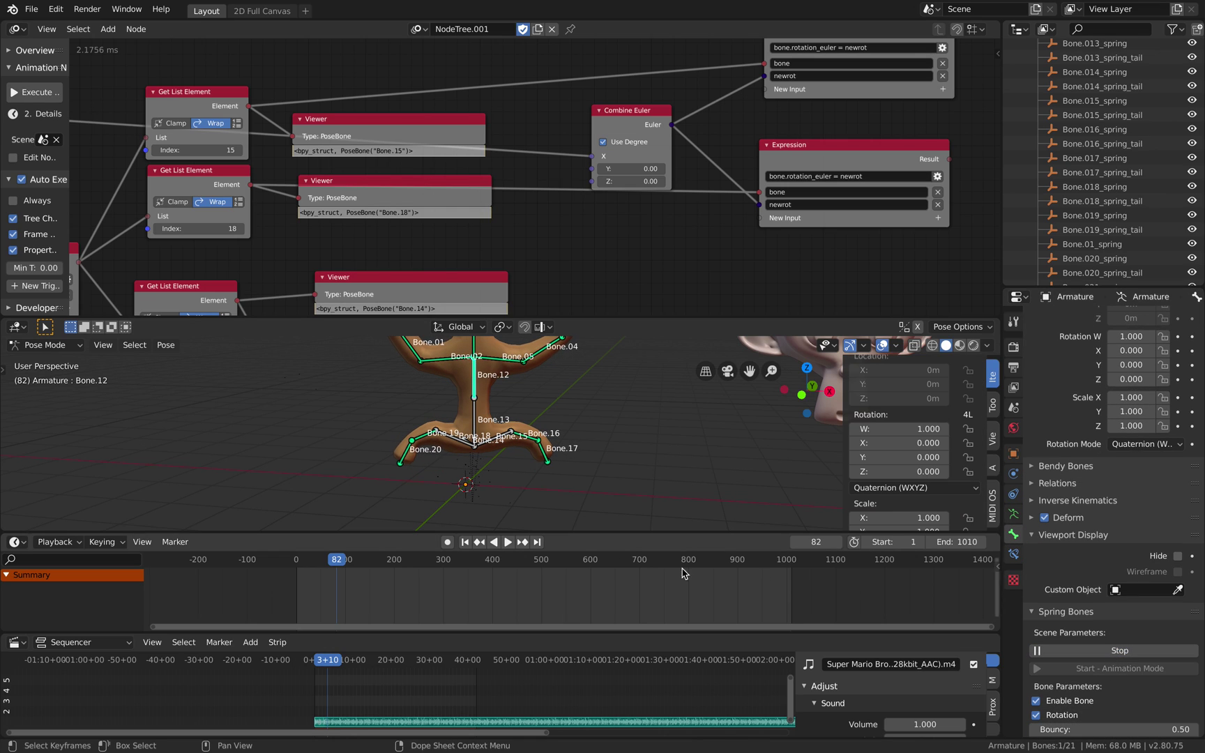
left_click(465, 542)
left_click(508, 542)
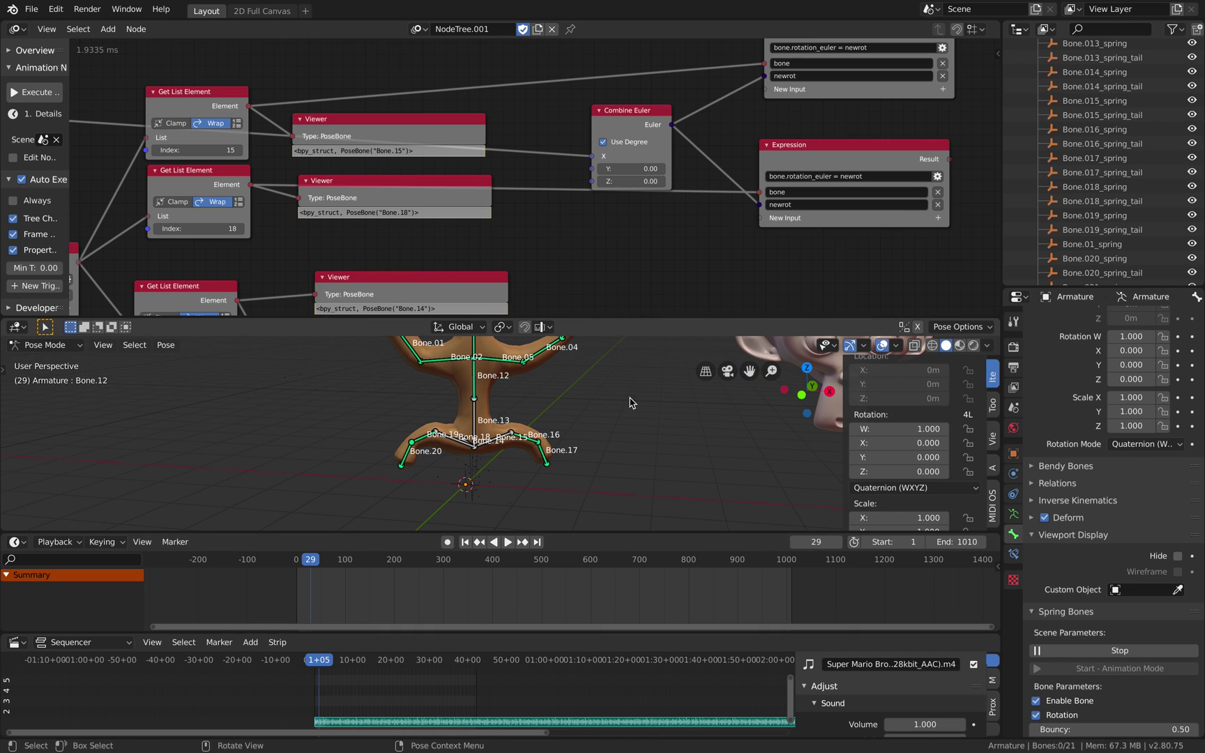
- Enlarge the 3D viewport and frame the whole tree together with the monkey head
left_click_drag(622, 319, 600, 120)
scroll(511, 327, "up", 3)
middle_click_drag(594, 224, 498, 296, "shift")
scroll(513, 288, "down", 1)
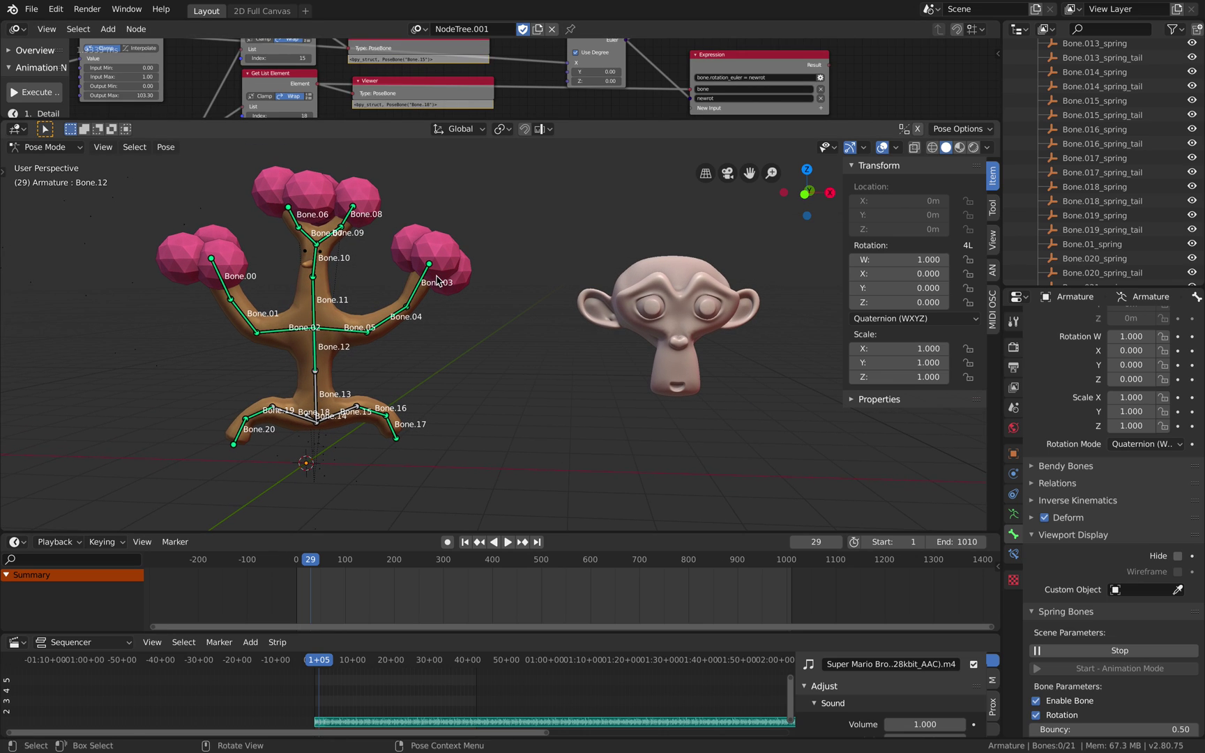
middle_click_drag(450, 281, 519, 295)
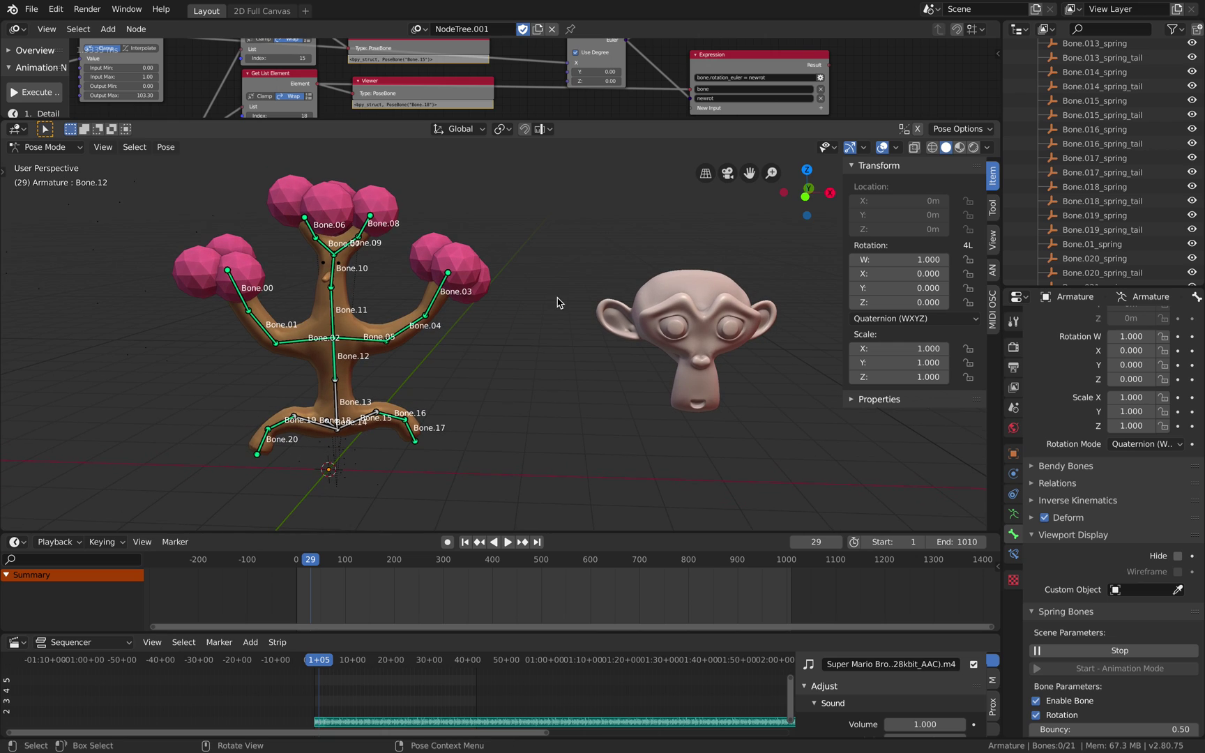
middle_click_drag(672, 294, 676, 298)
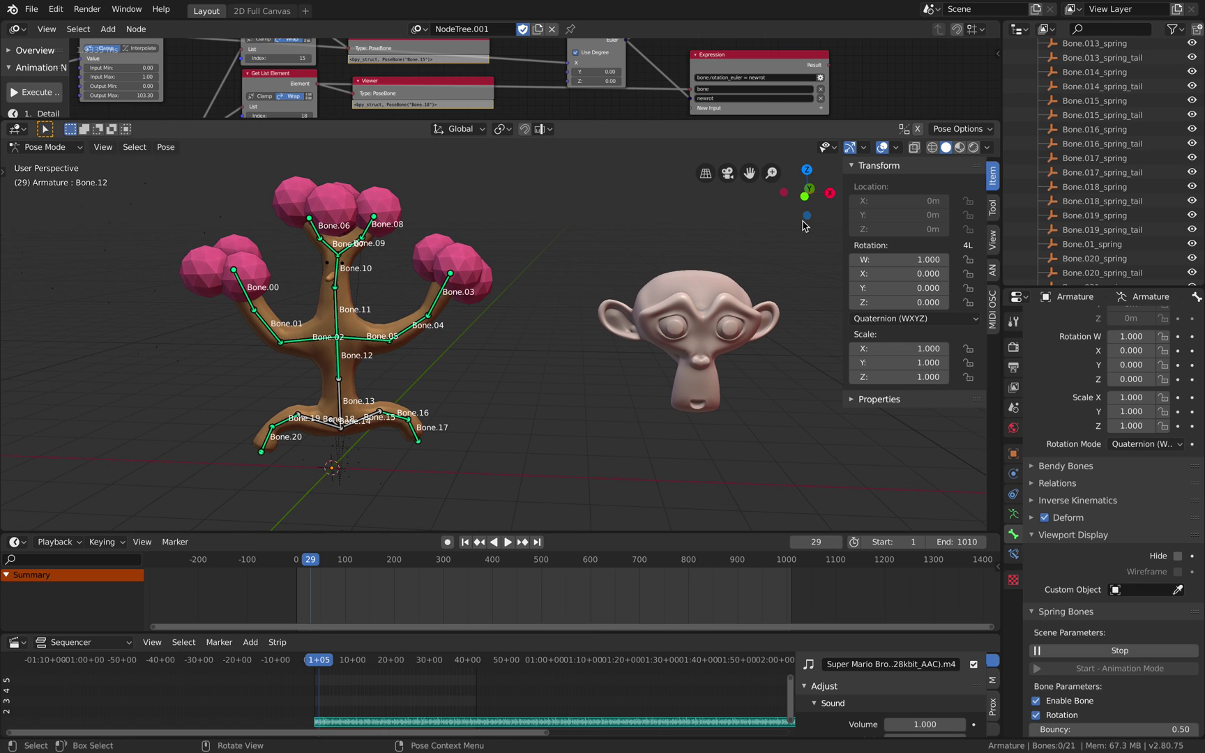
middle_click_drag(579, 263, 432, 313)
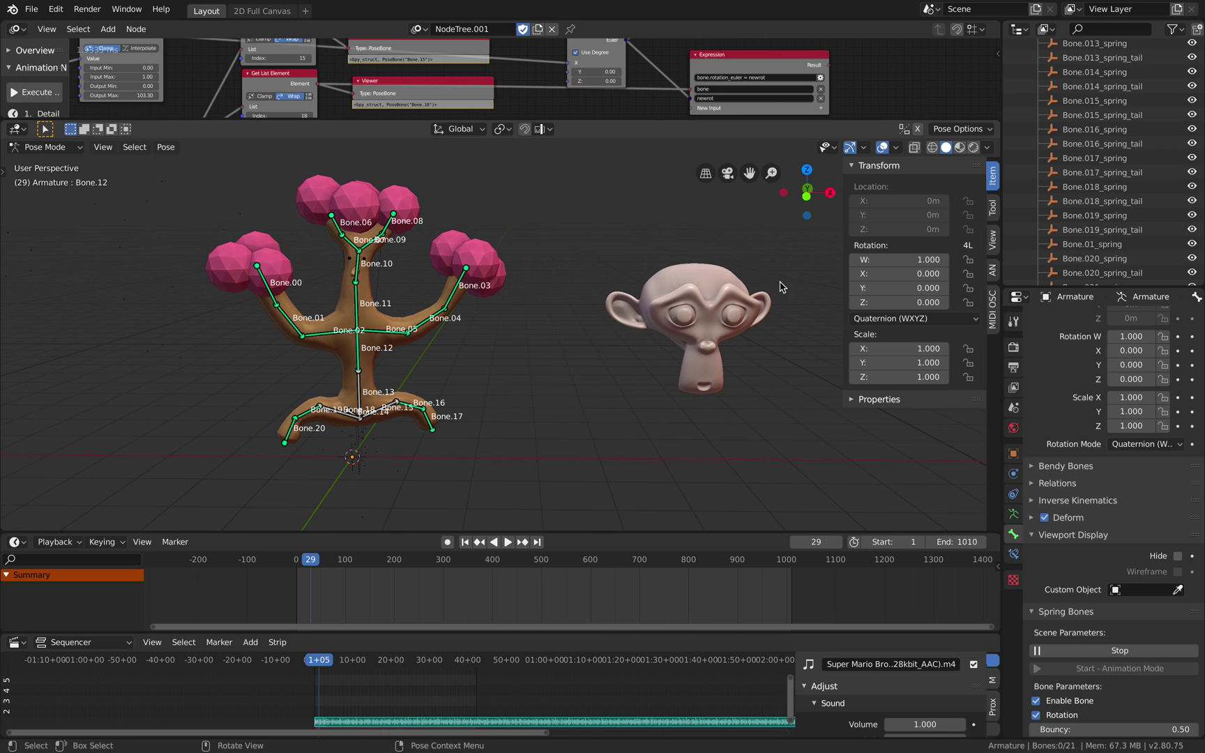
middle_click_drag(695, 295, 486, 294)
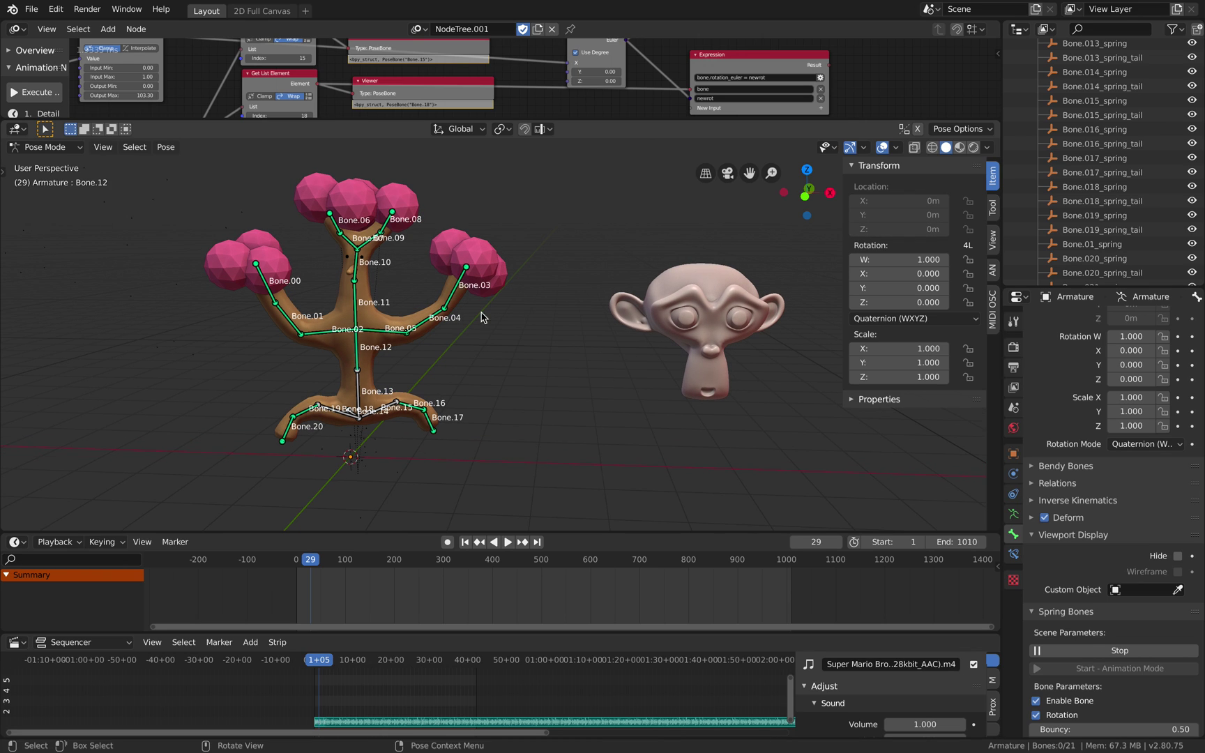
- Hide the 3D viewport's sidebar and overlays so the tree and monkey head show without bones or grid
left_click(358, 381)
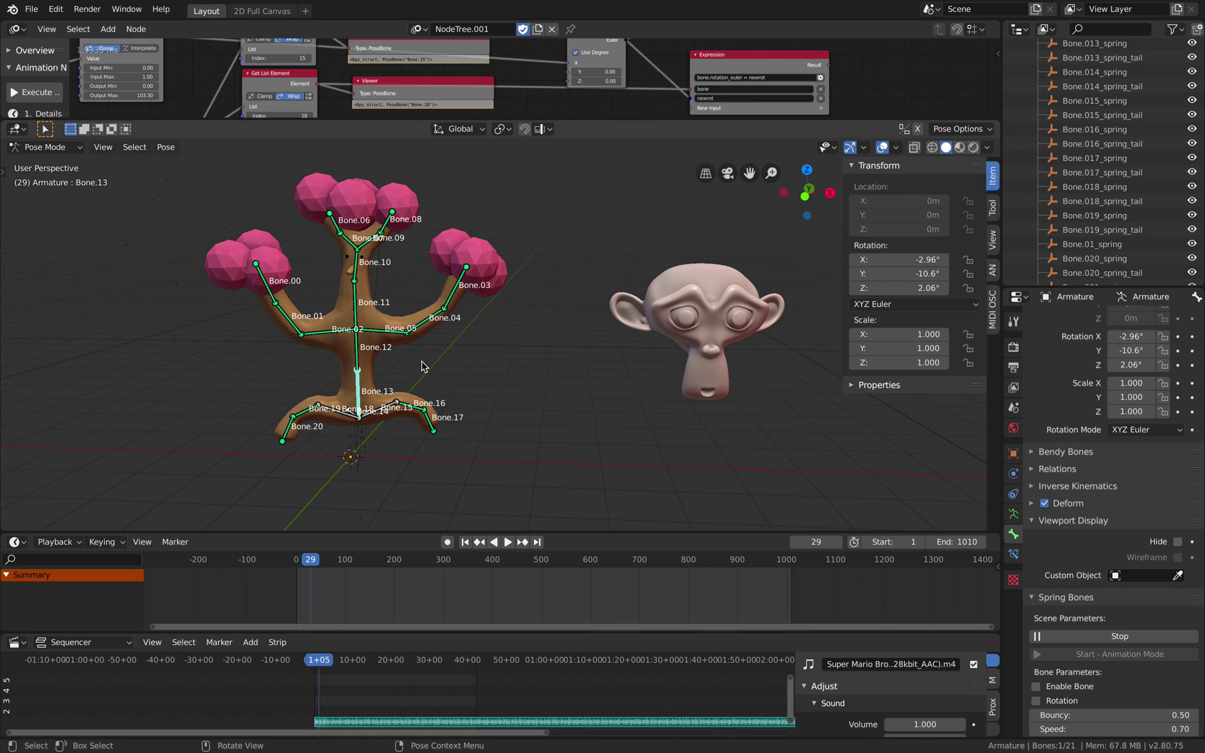
left_click(992, 208)
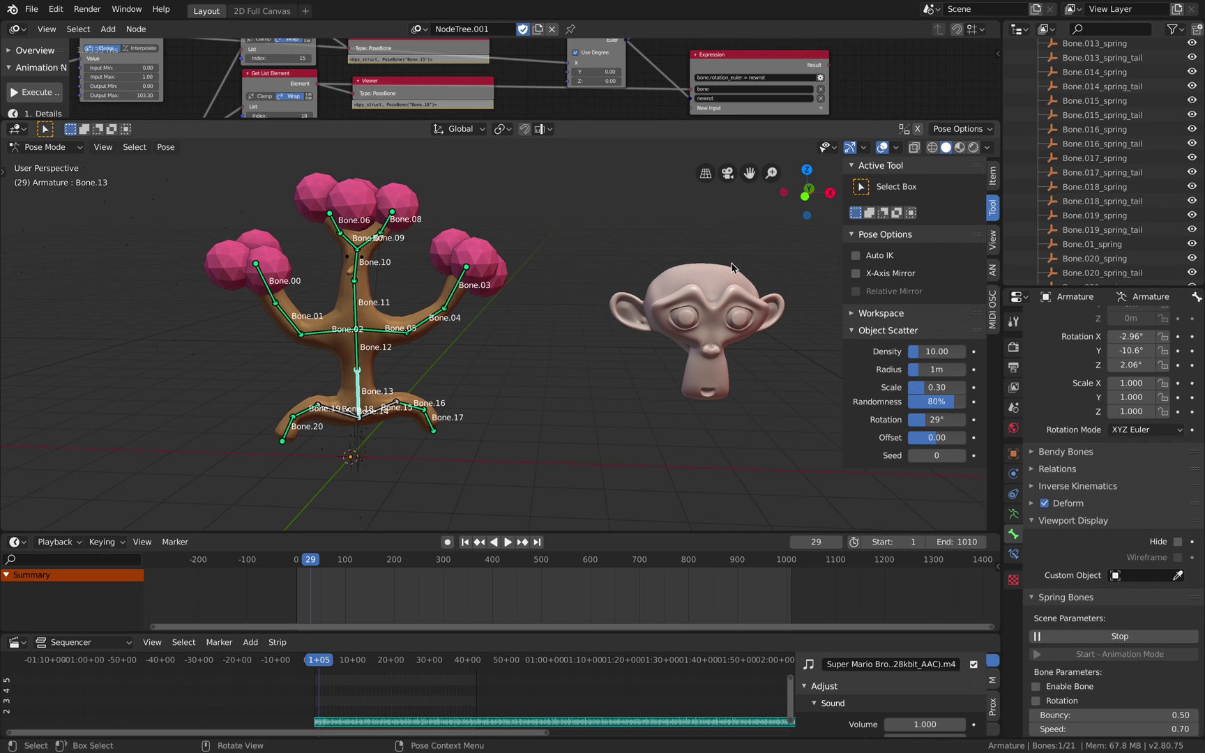
key("n")
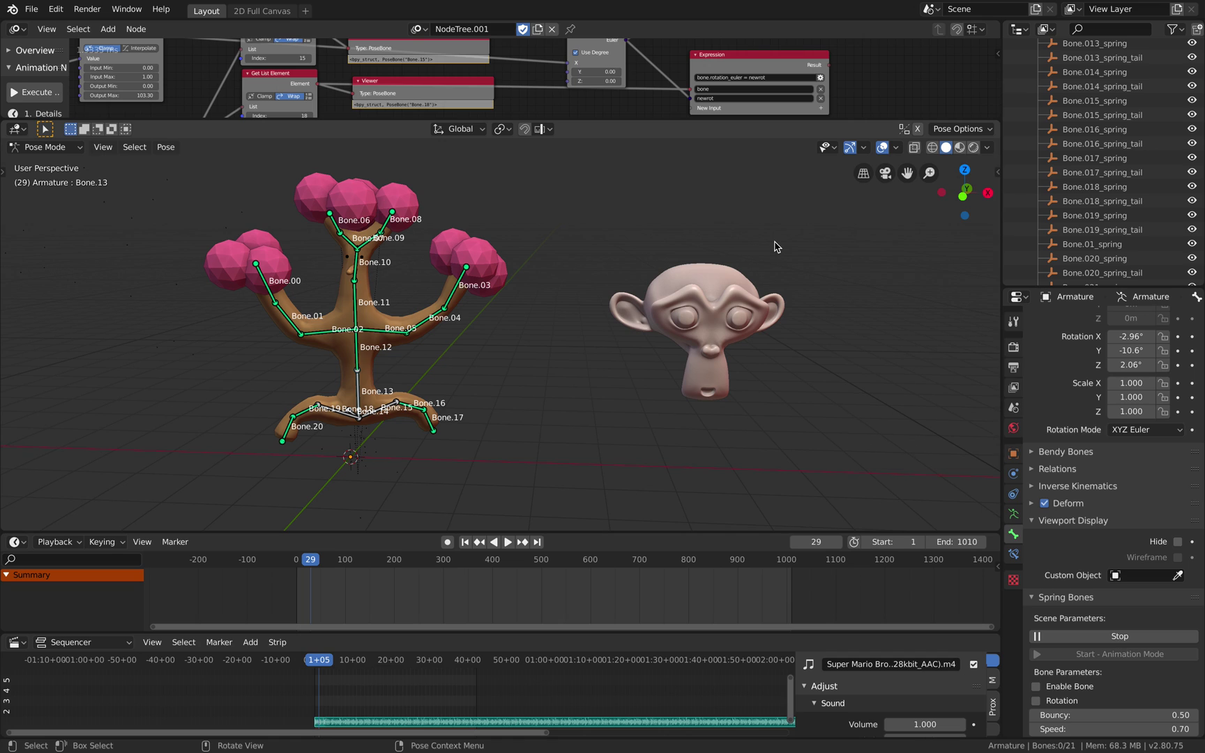
key("t")
key("t")
key("n")
key("n")
middle_click_drag(763, 284, 762, 279)
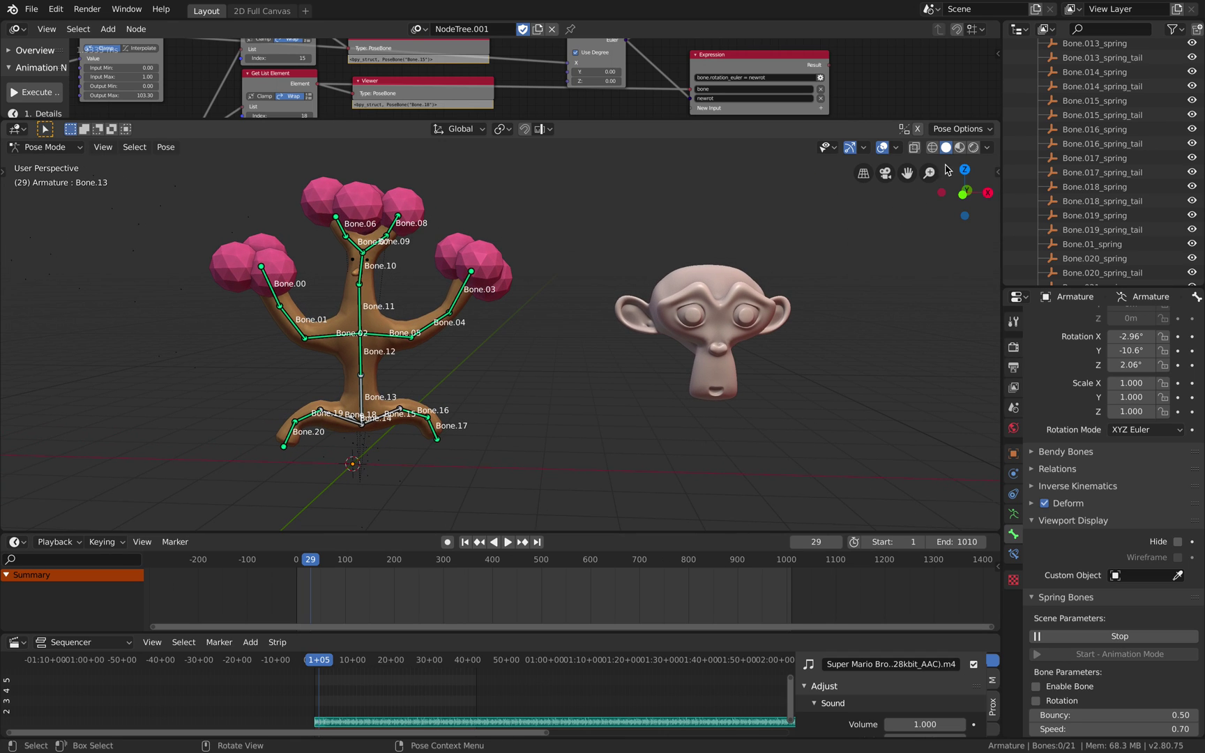
left_click(883, 147)
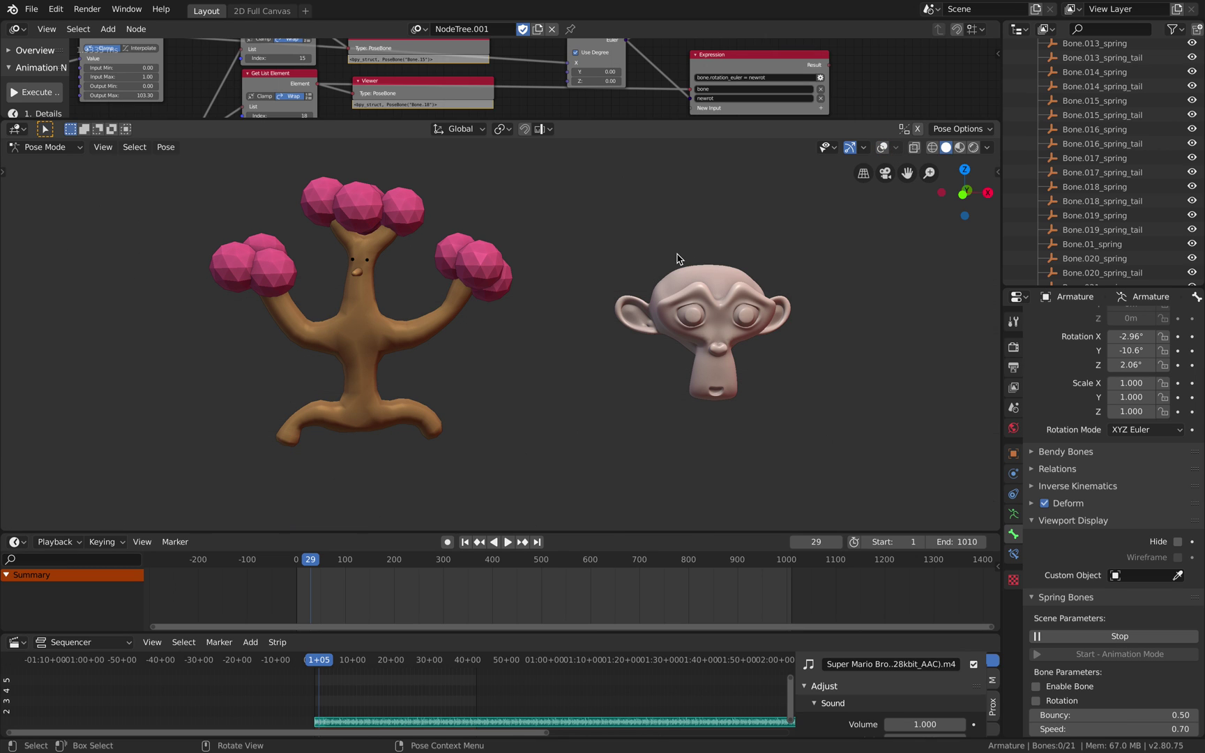
- Play and pause the animation repeatedly to examine how the tree's roots and branches and the monkey head move
key("space")
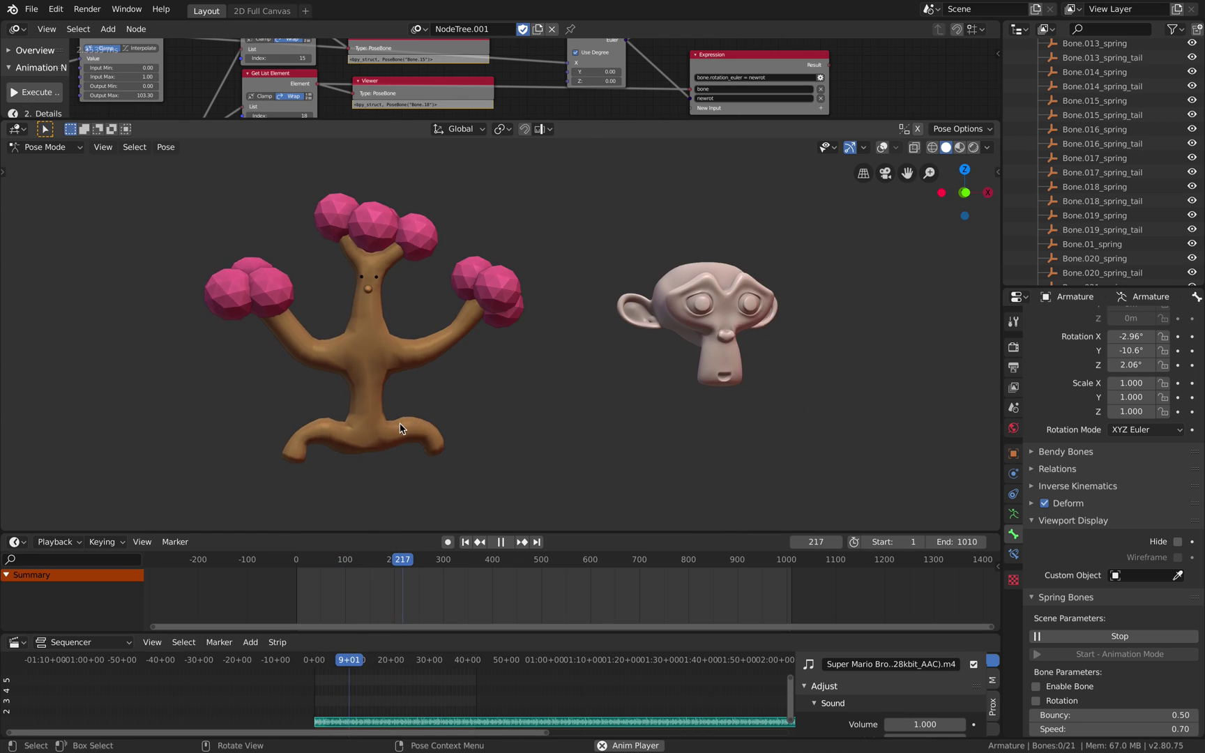
key("space")
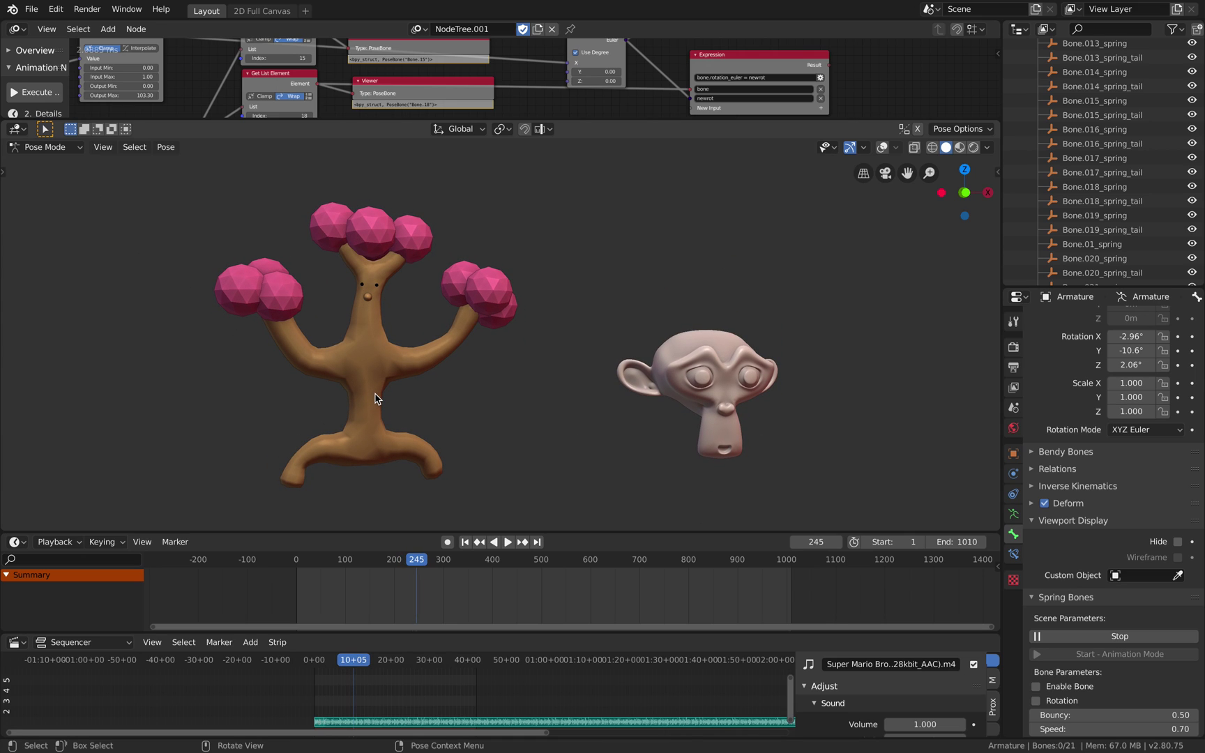
key("space")
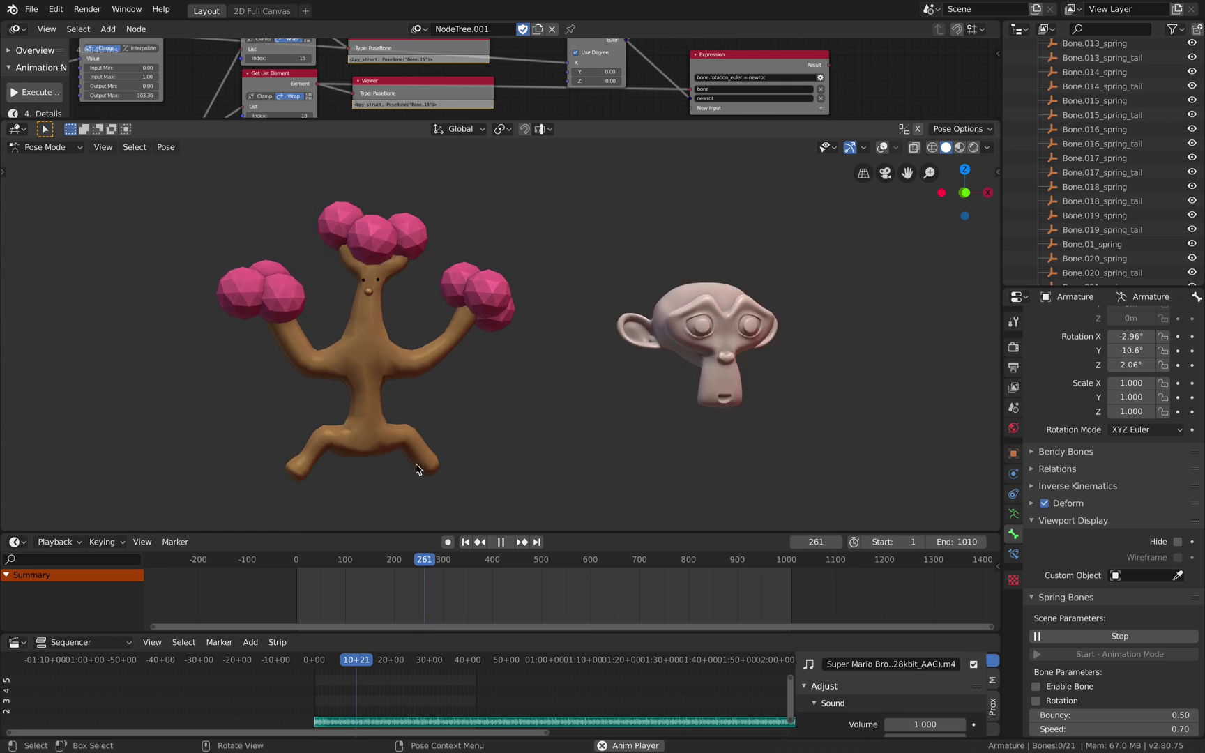
key("space")
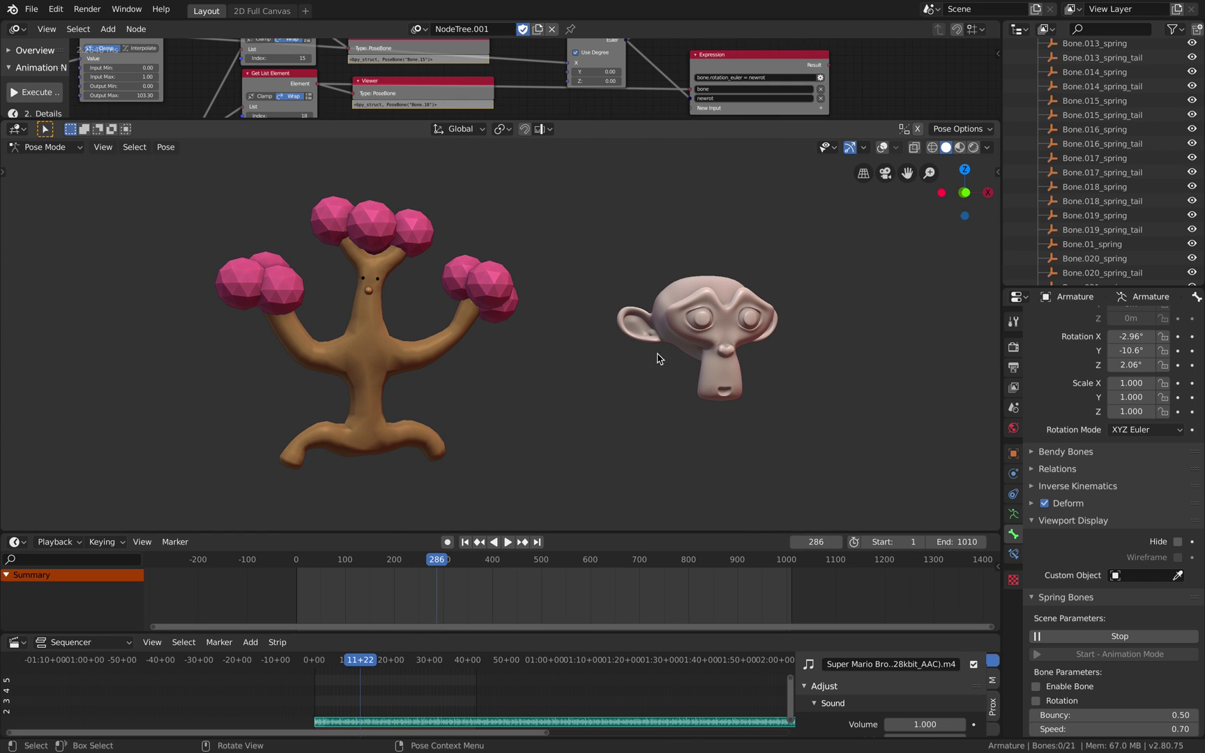
middle_click_drag(720, 308, 698, 315)
mouse_move(697, 311)
middle_mouse_down("shift")
mouse_move(746, 307)
mouse_move(702, 293)
middle_mouse_up("shift")
scroll(679, 318, "up", 2)
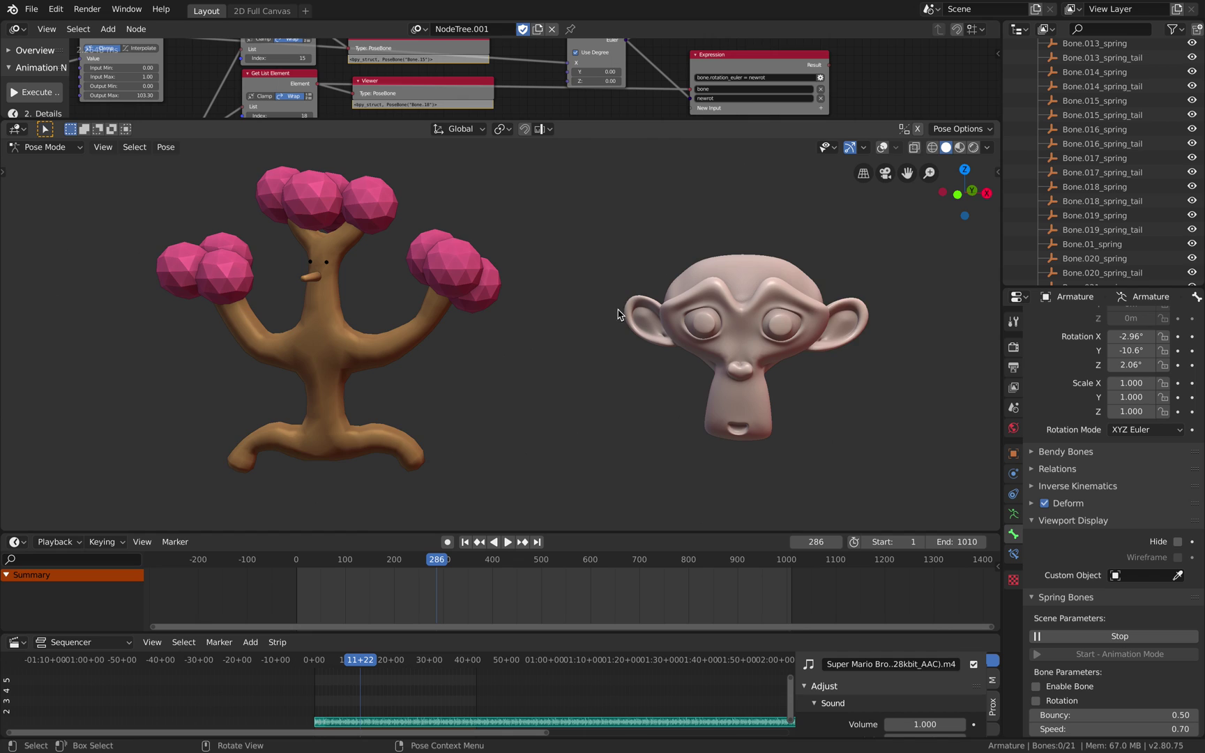
key("space")
scroll(367, 370, "down", 4)
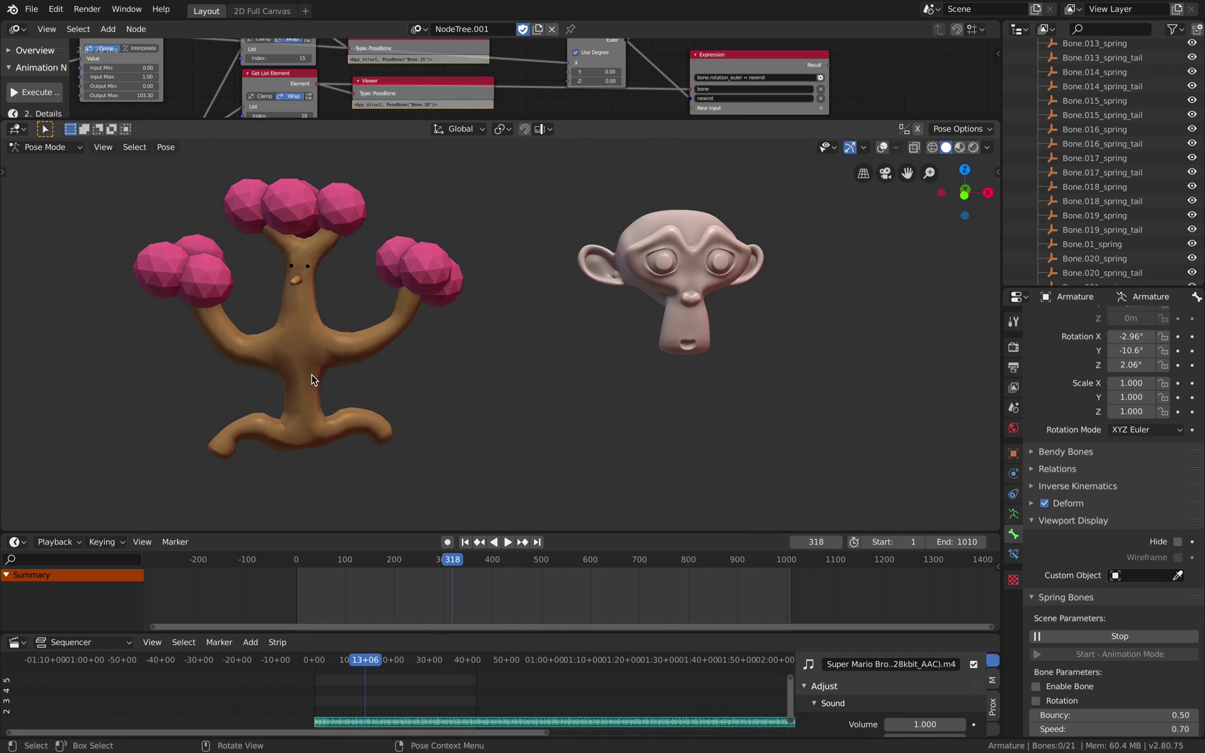
key("space")
key("space")
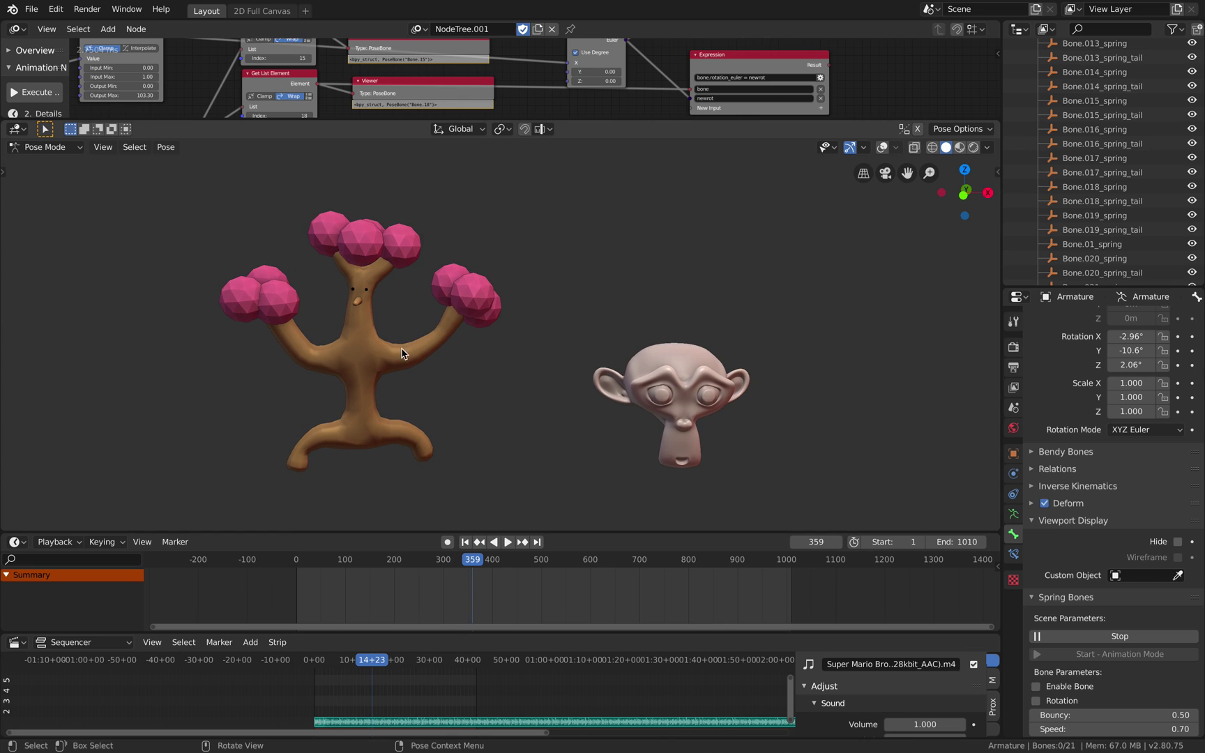
key("space")
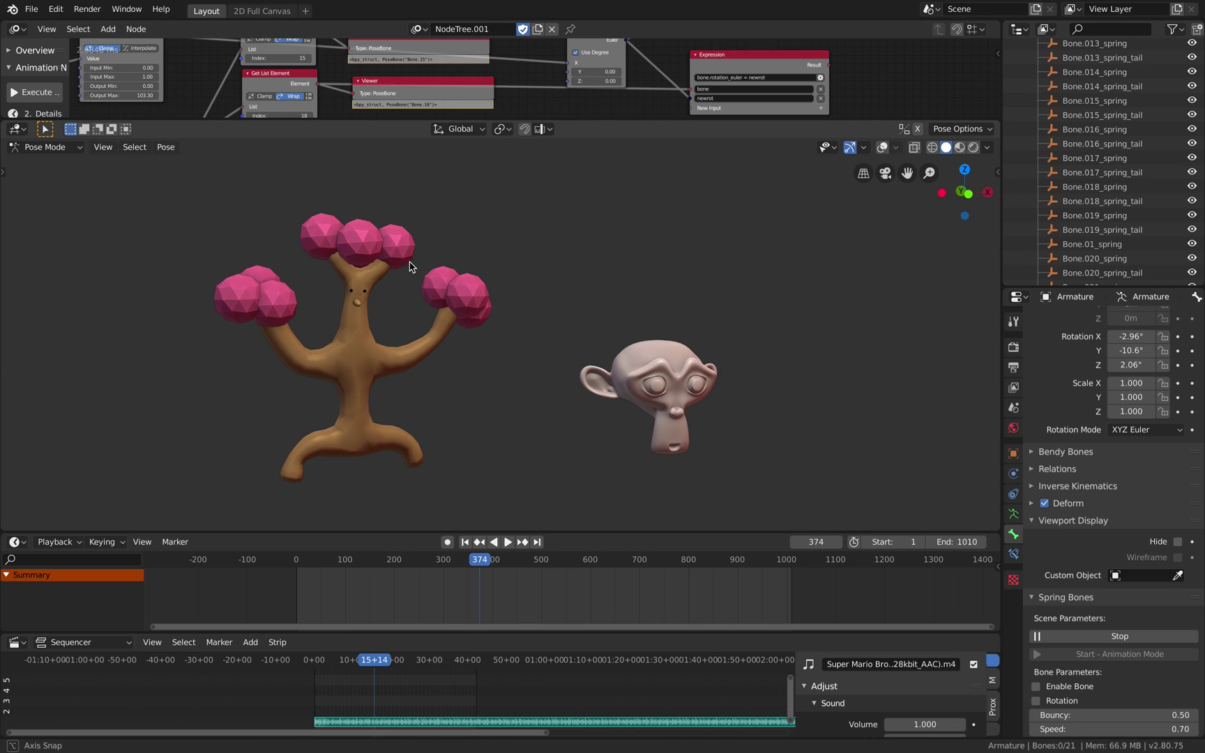
mouse_move(343, 260)
middle_mouse_down()
mouse_move(521, 260)
mouse_move(345, 260)
mouse_move(354, 260)
middle_mouse_up()
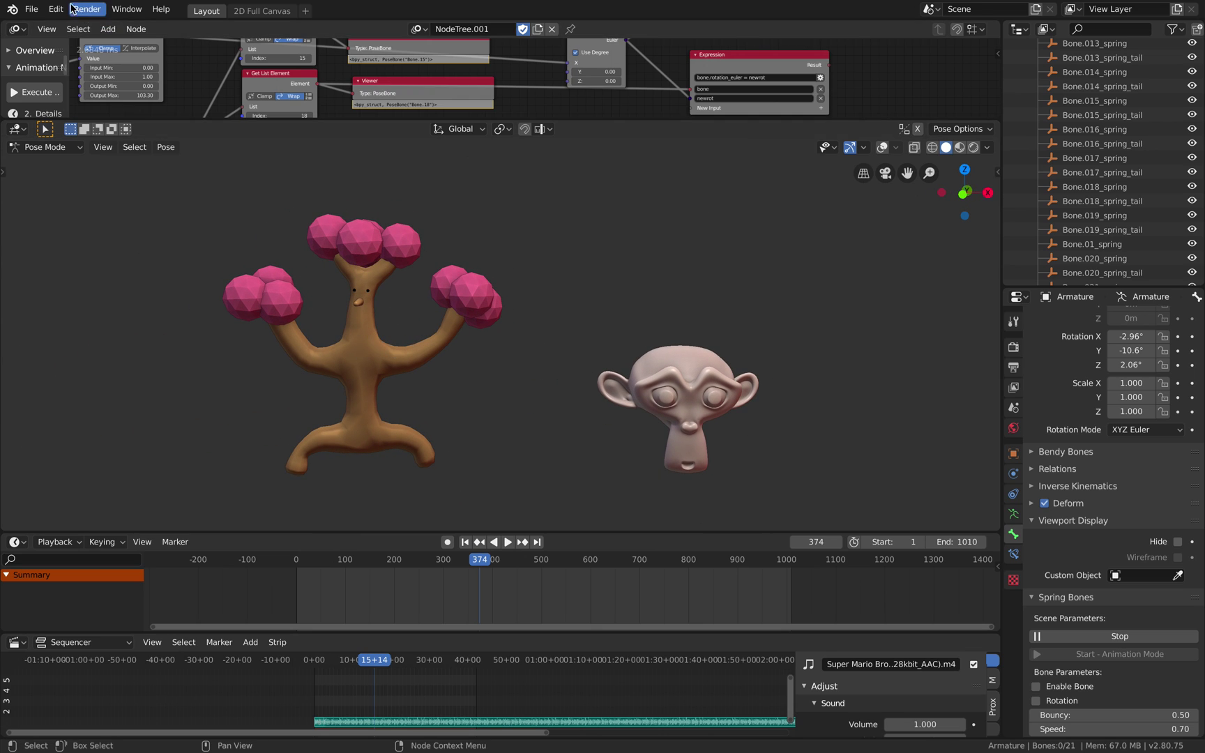
- Enlarge the node editor and bring the entire Animation Nodes tree into view for review
left_click(31, 9)
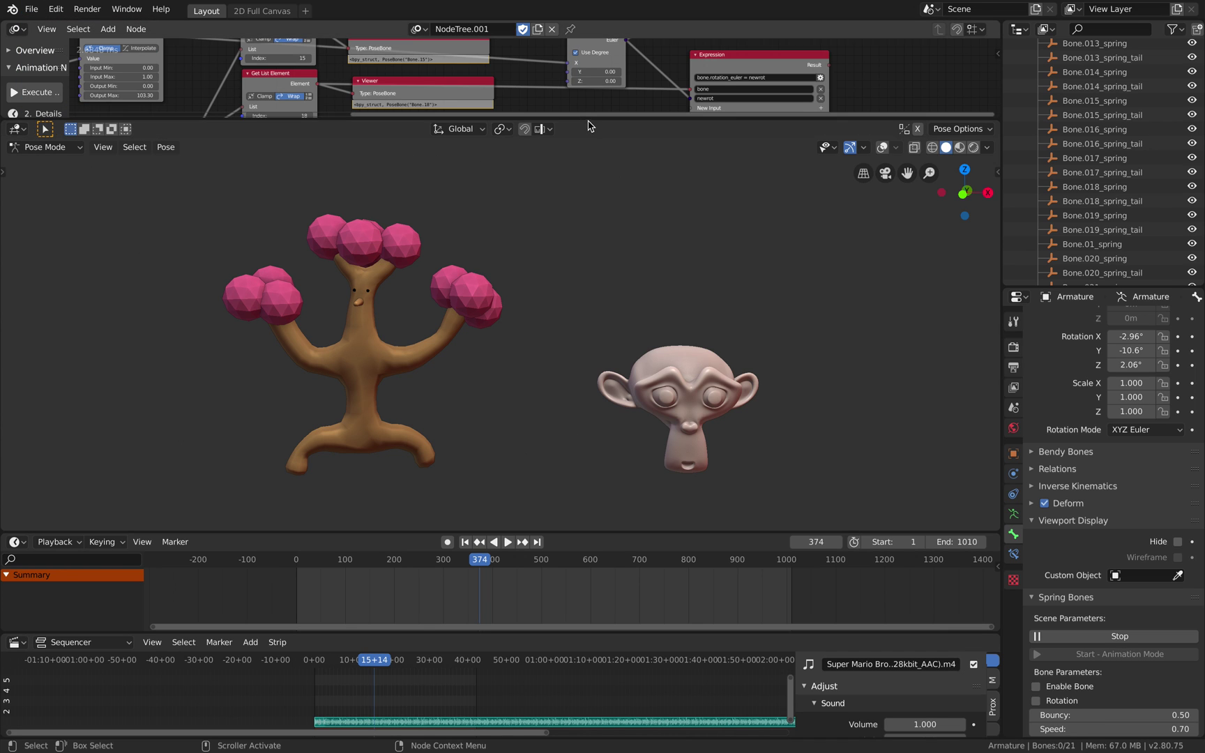
left_click_drag(595, 120, 597, 278)
scroll(512, 188, "down", 3)
scroll(513, 189, "down", 3)
middle_click_drag(559, 175, 735, 121)
scroll(635, 129, "down", 2)
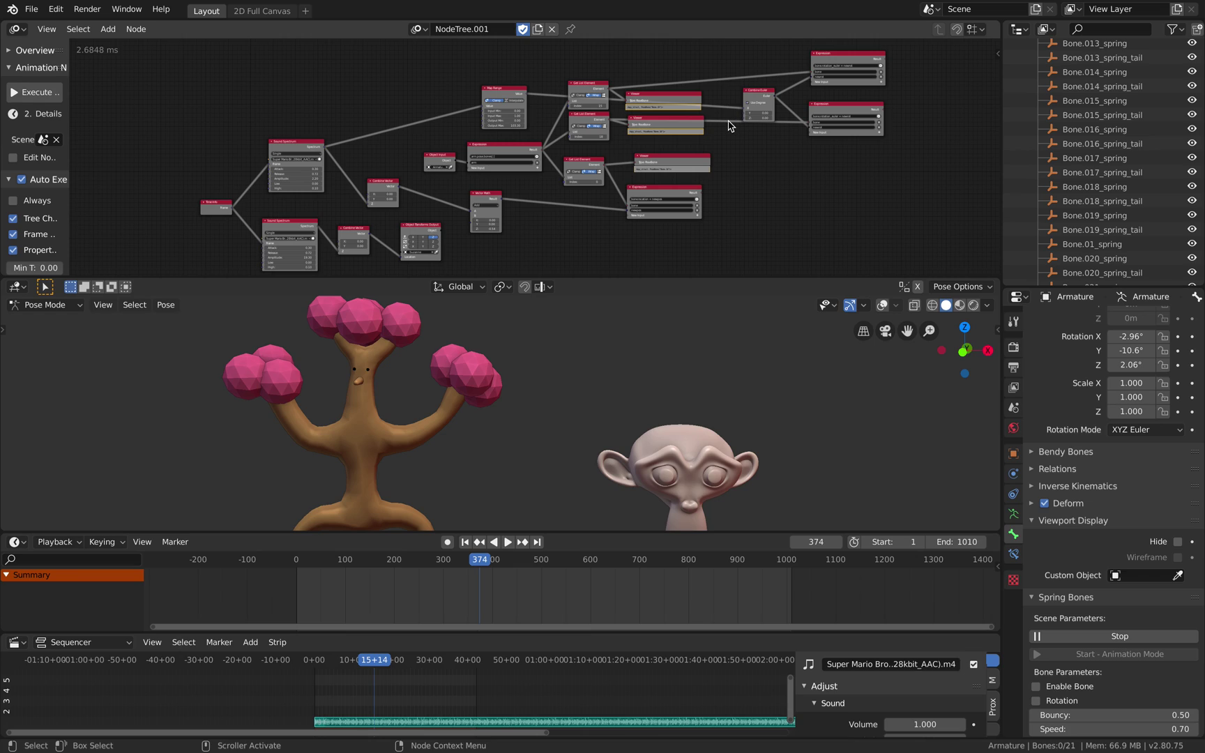